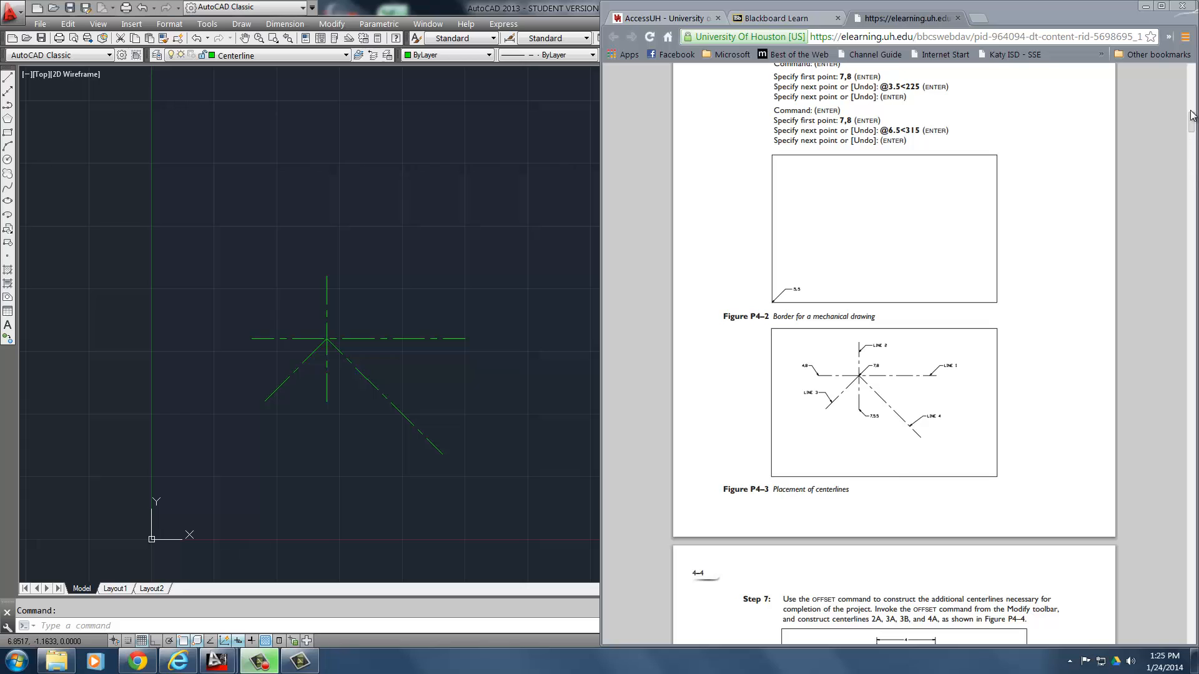
# Read Steps 7 and 8 of the exercise PDF, covering the offset distances for the additional centerlines and the lines to erase.
pyautogui.moveTo(1193, 125); pyautogui.dragTo(1193, 142)
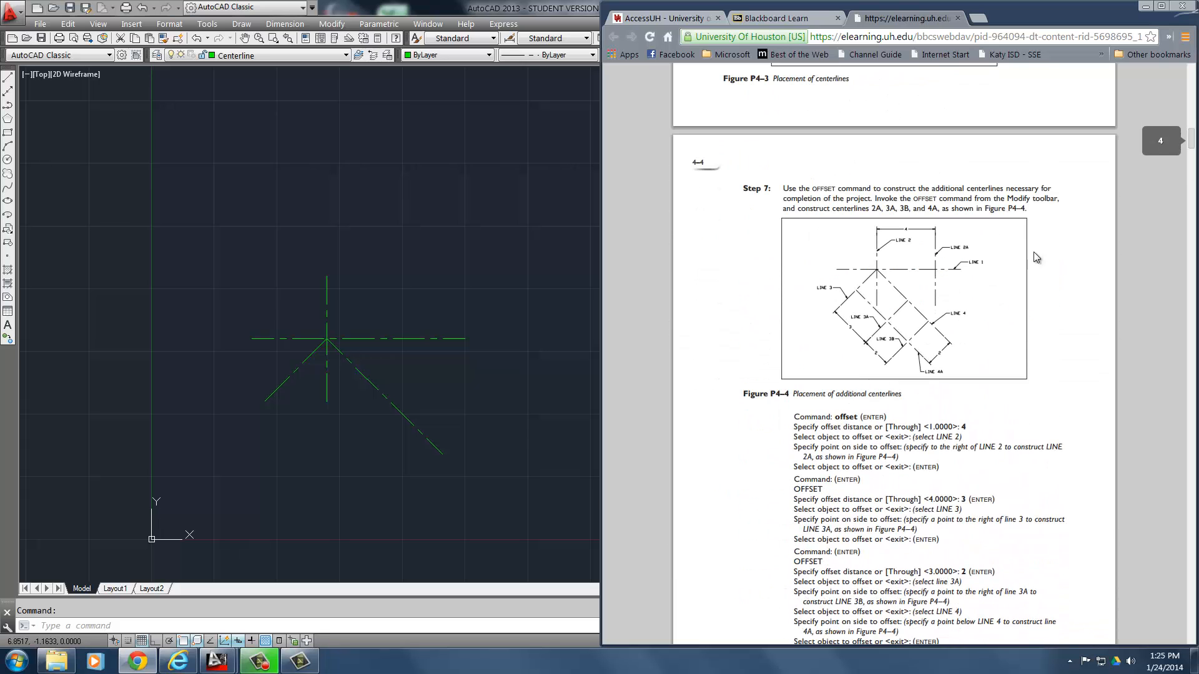
pyautogui.scroll(-1, 1074, 347)
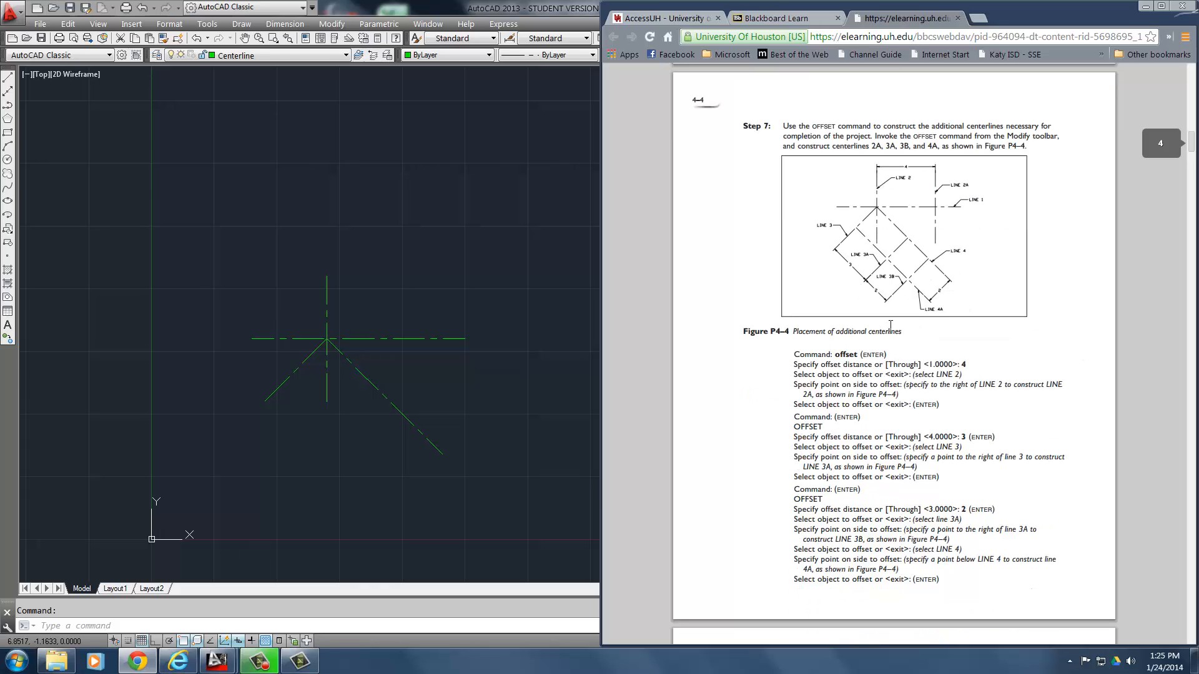
pyautogui.moveTo(836, 351); pyautogui.dragTo(857, 354)
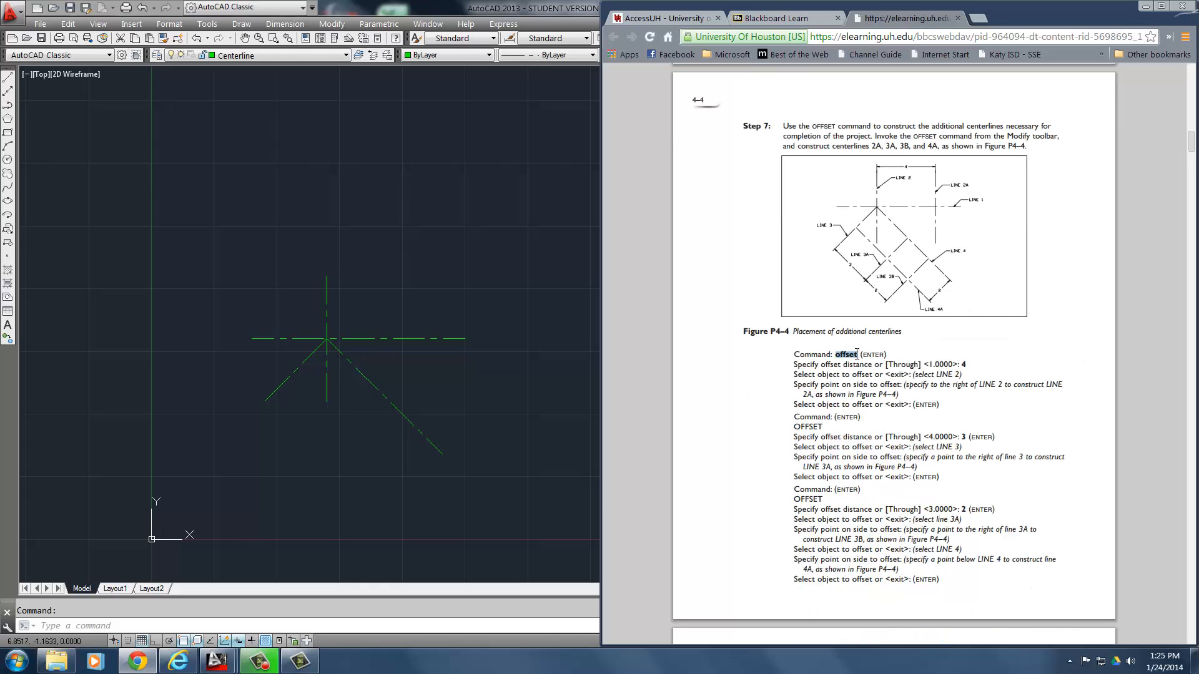
pyautogui.click(965, 361)
pyautogui.doubleClick(964, 437)
pyautogui.doubleClick(842, 354)
pyautogui.click(1004, 353)
pyautogui.scroll(-1, 891, 443)
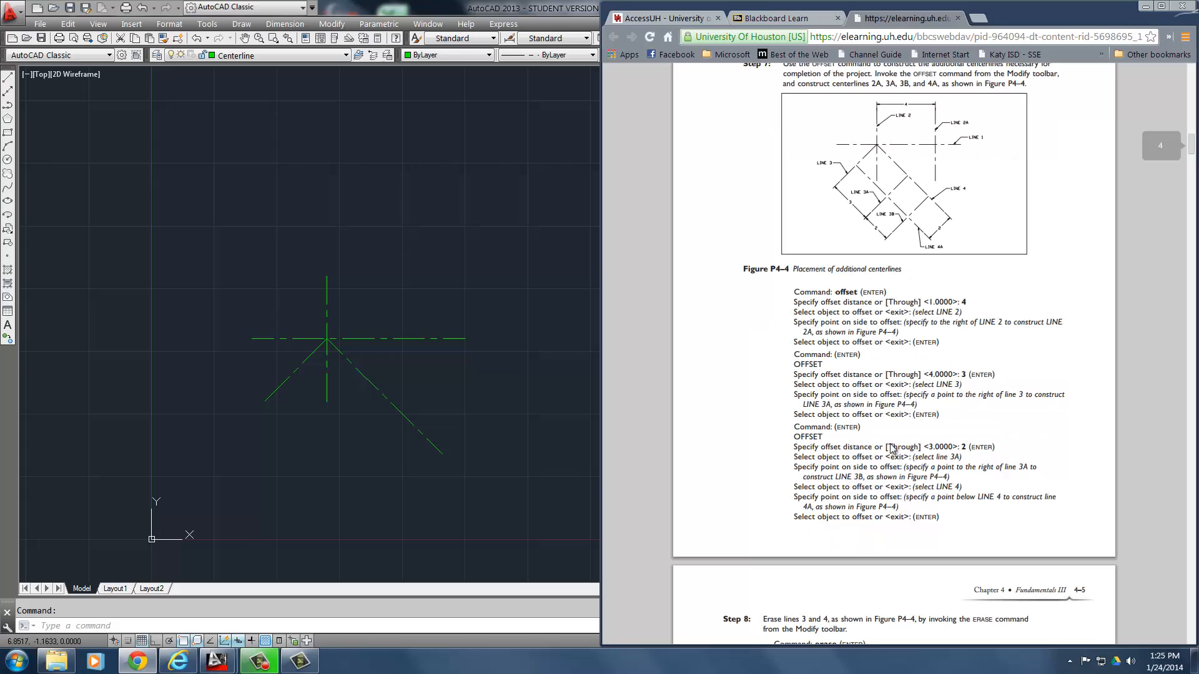
pyautogui.scroll(-2, 887, 507)
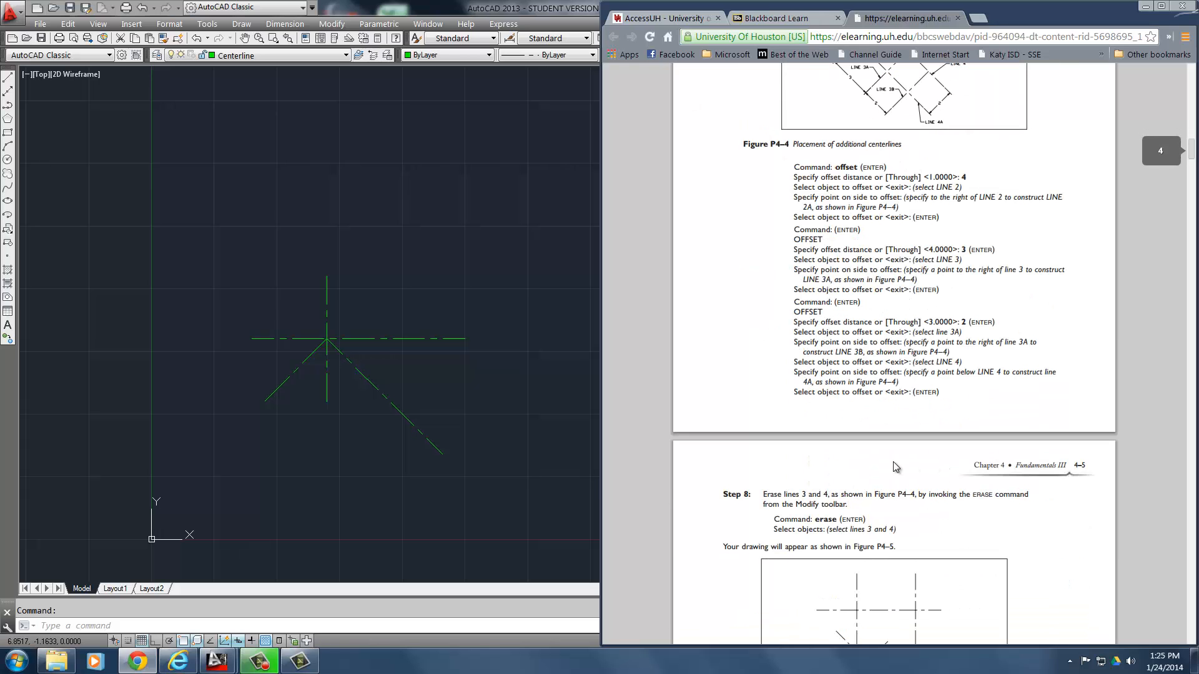
pyautogui.scroll(-2, 937, 494)
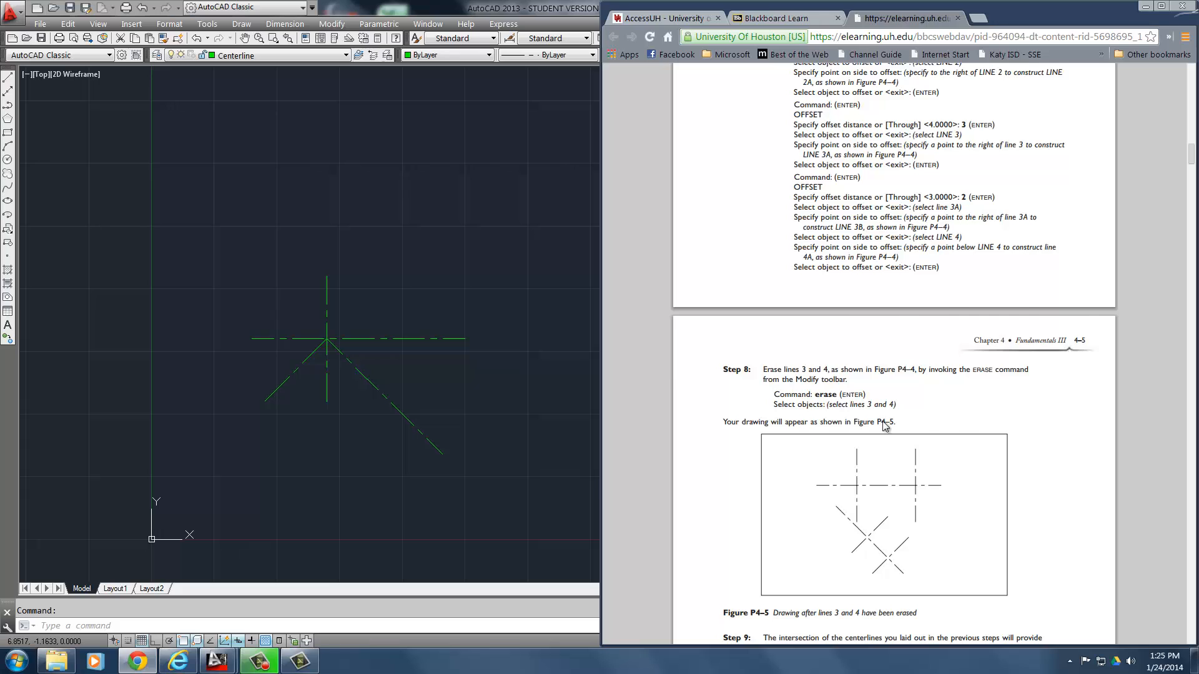
pyautogui.scroll(2, 882, 428)
pyautogui.scroll(3, 879, 422)
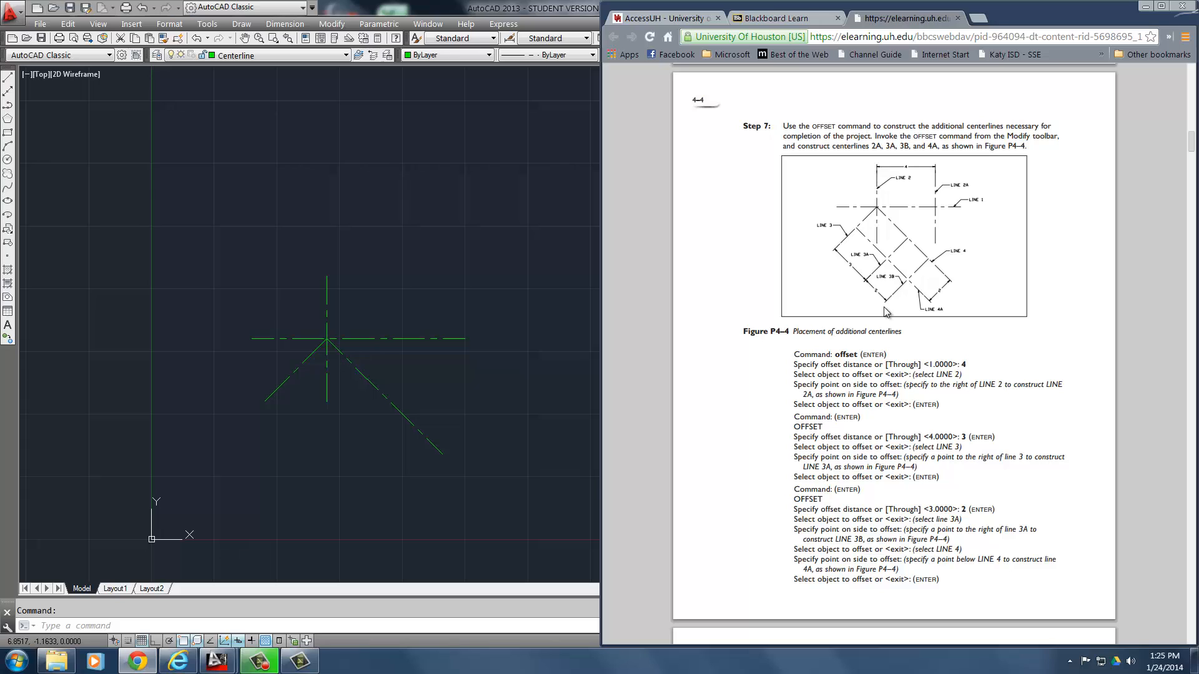
# Switch to AutoCAD and offset the short lower-left diagonal centerline (line 3) by 3 units toward the lower right.
pyautogui.click(322, 439)
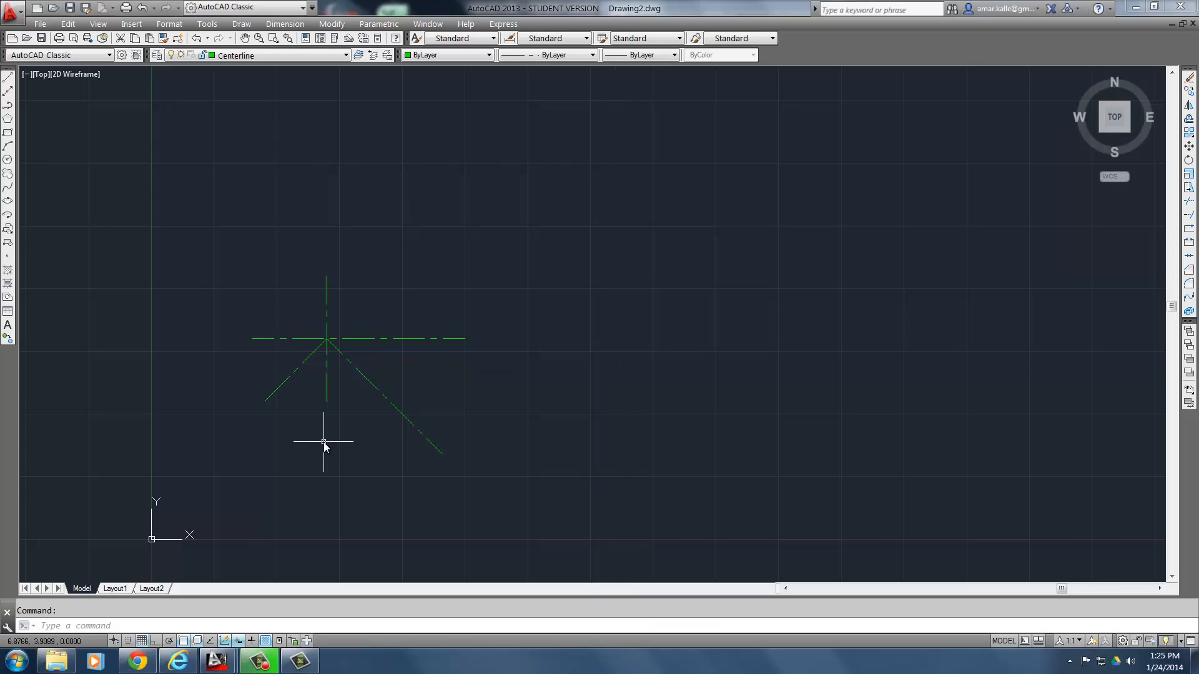
pyautogui.write('o')
pyautogui.press('Return')
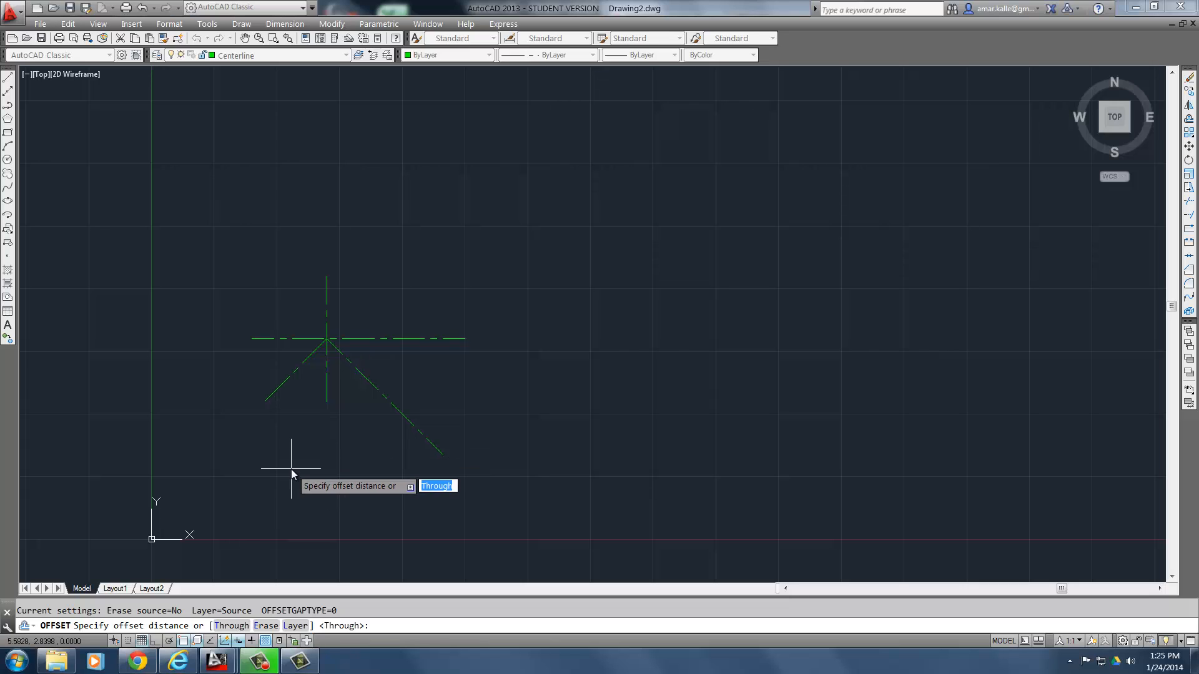
pyautogui.write('3')
pyautogui.press('Return')
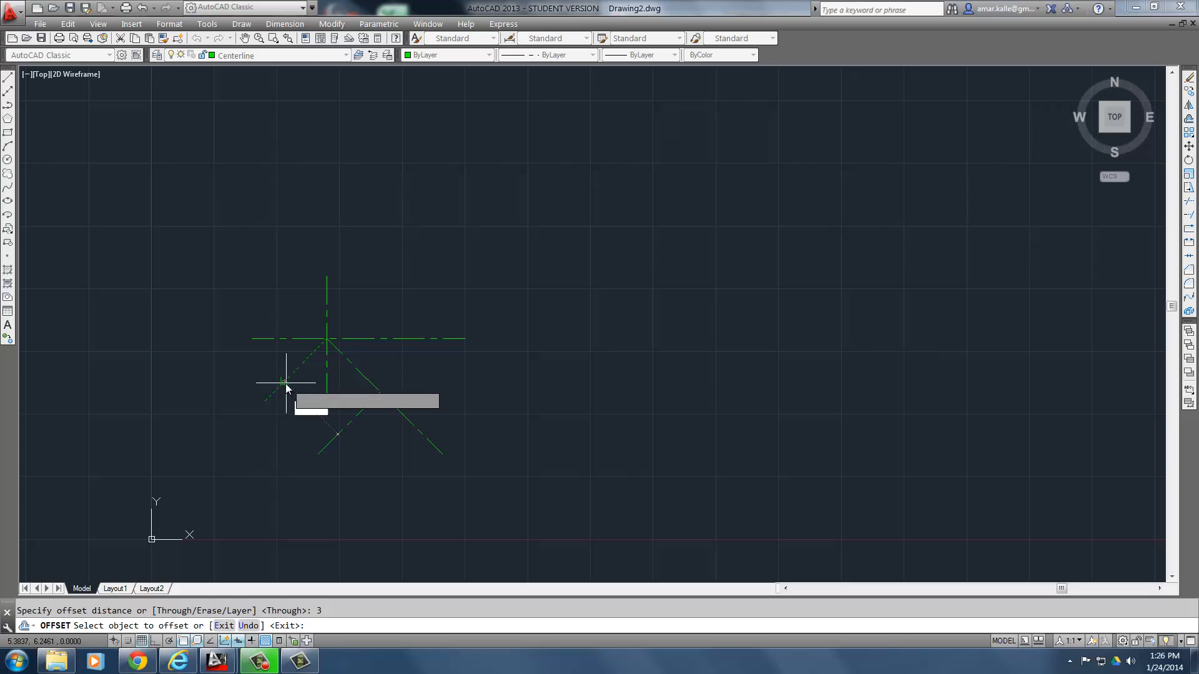
pyautogui.click(286, 386)
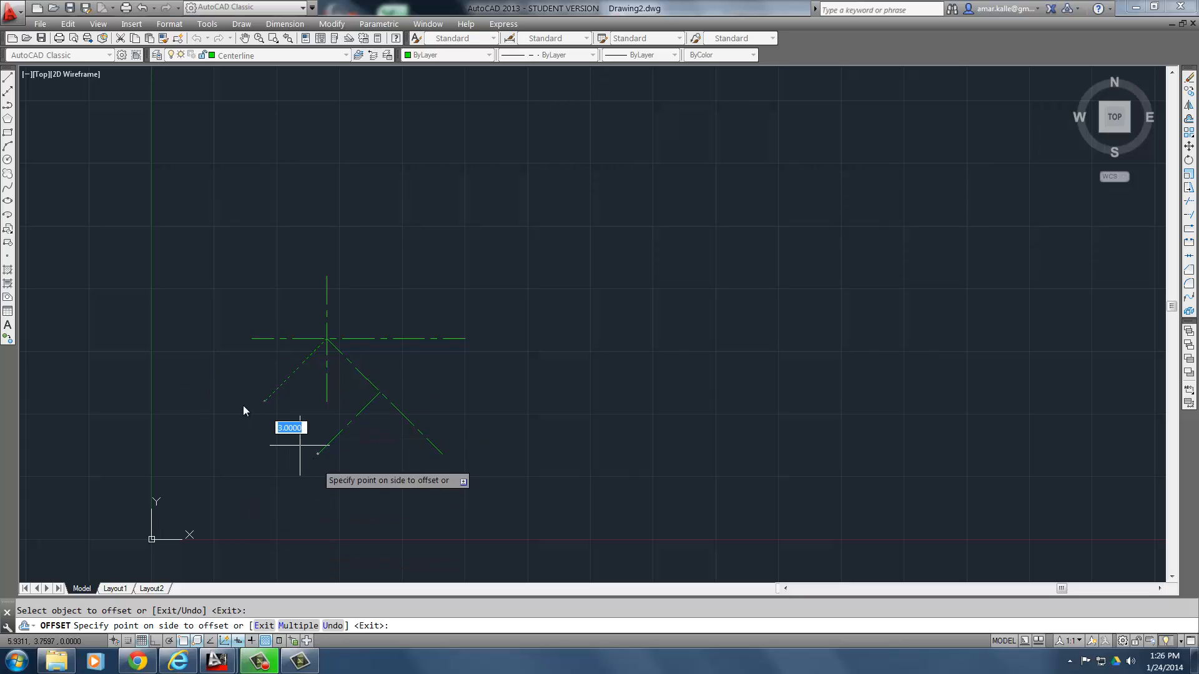
pyautogui.click(366, 464)
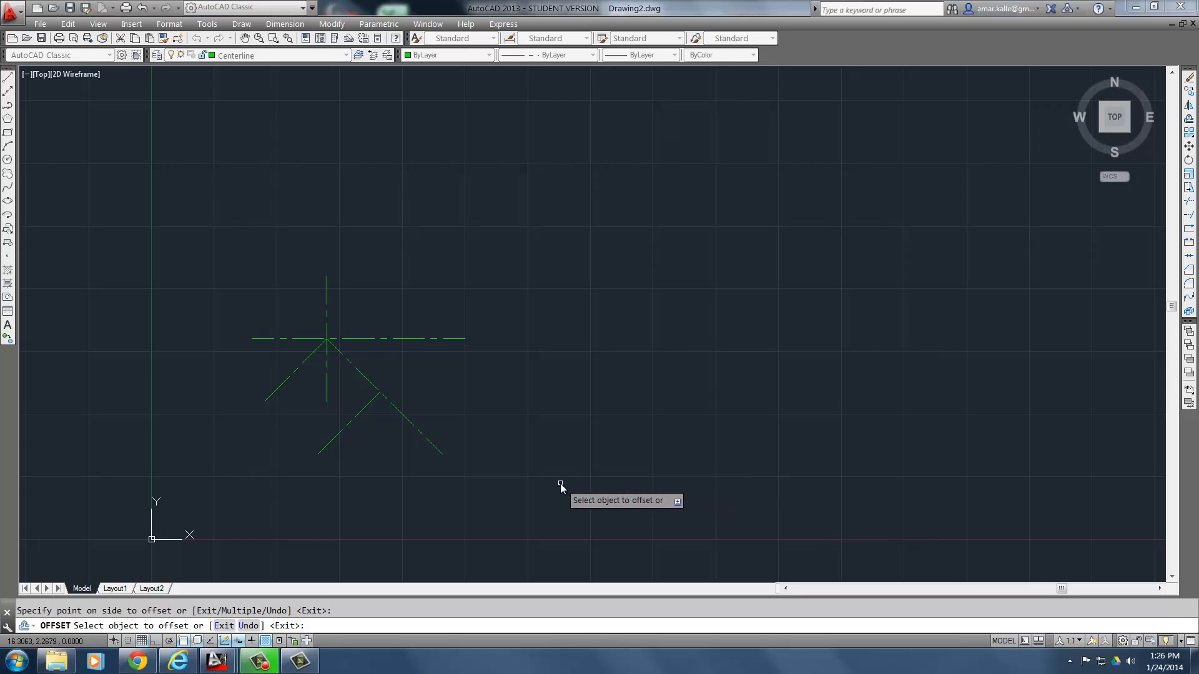
pyautogui.press('Return')
# Offset the new diagonal centerline (line 3A) by 2 units toward the lower right to construct line 3B.
pyautogui.press('Return')
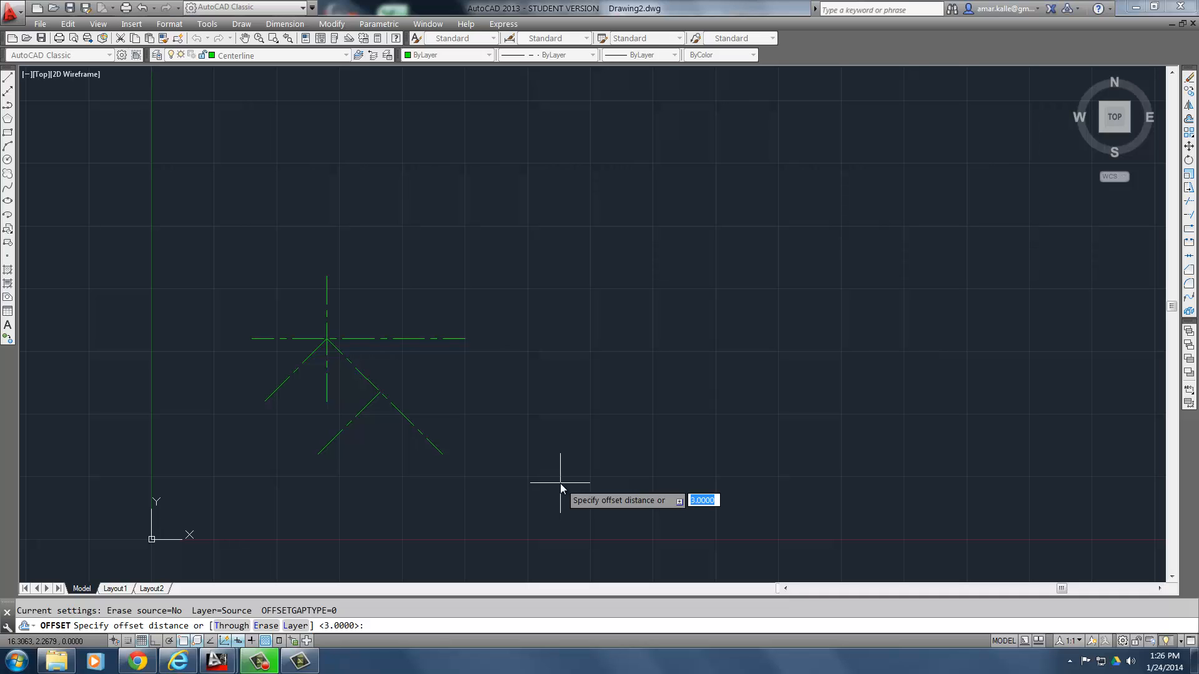
pyautogui.write('2')
pyautogui.press('Return')
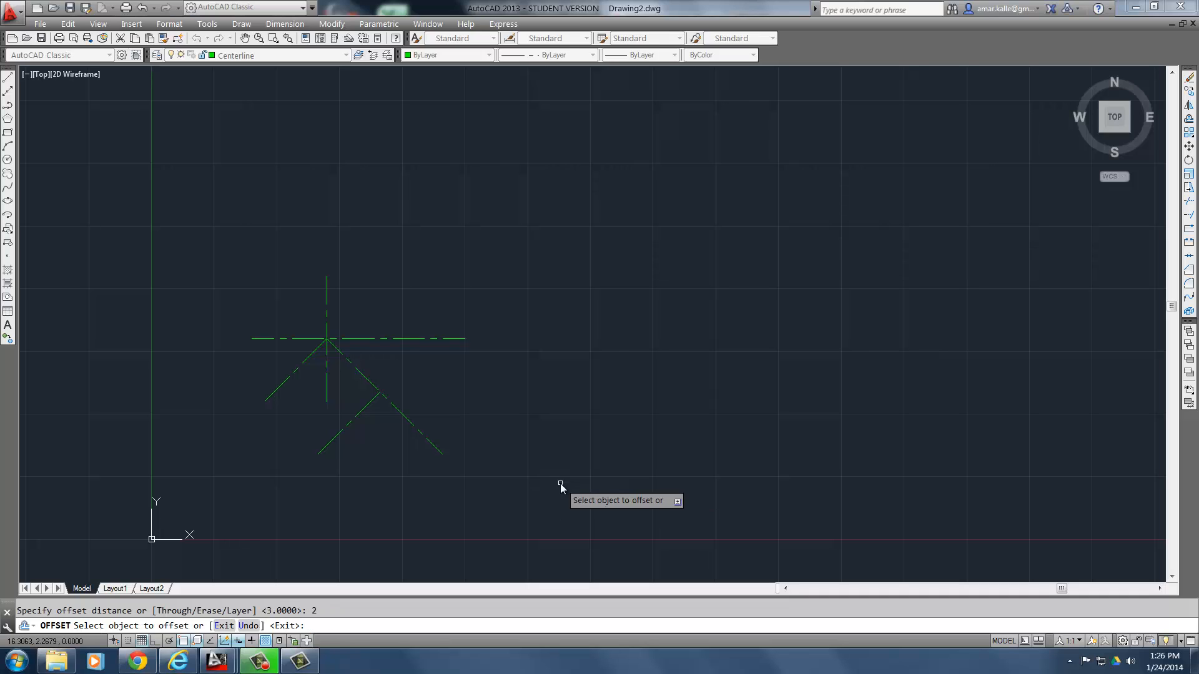
pyautogui.click(327, 445)
pyautogui.click(397, 511)
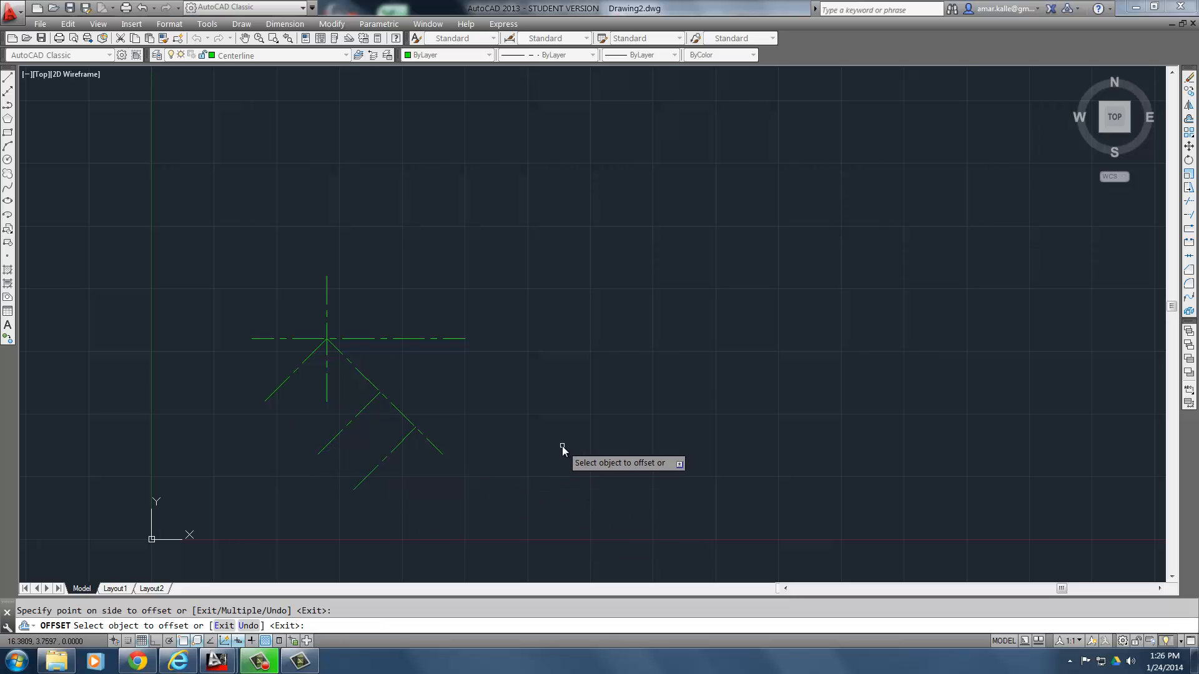
pyautogui.press('Return')
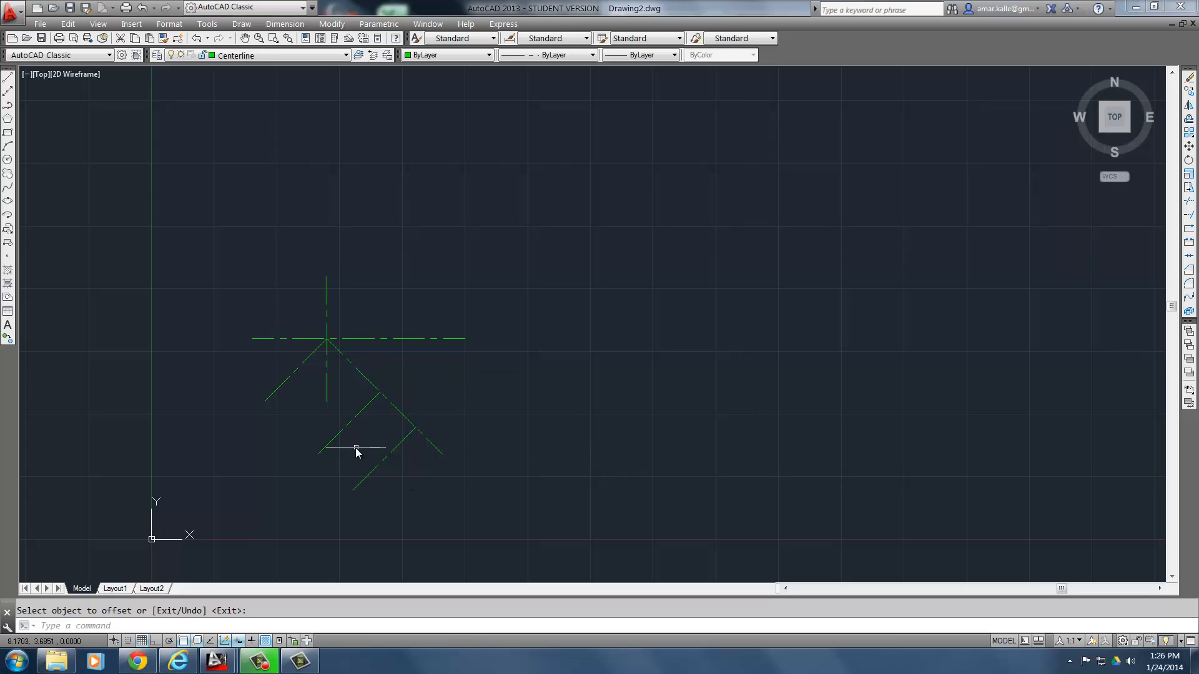
# Check Figure P4-4 in the browser, then offset the long diagonal centerline (line 4) by 2 units below it in AutoCAD.
pyautogui.click(137, 662)
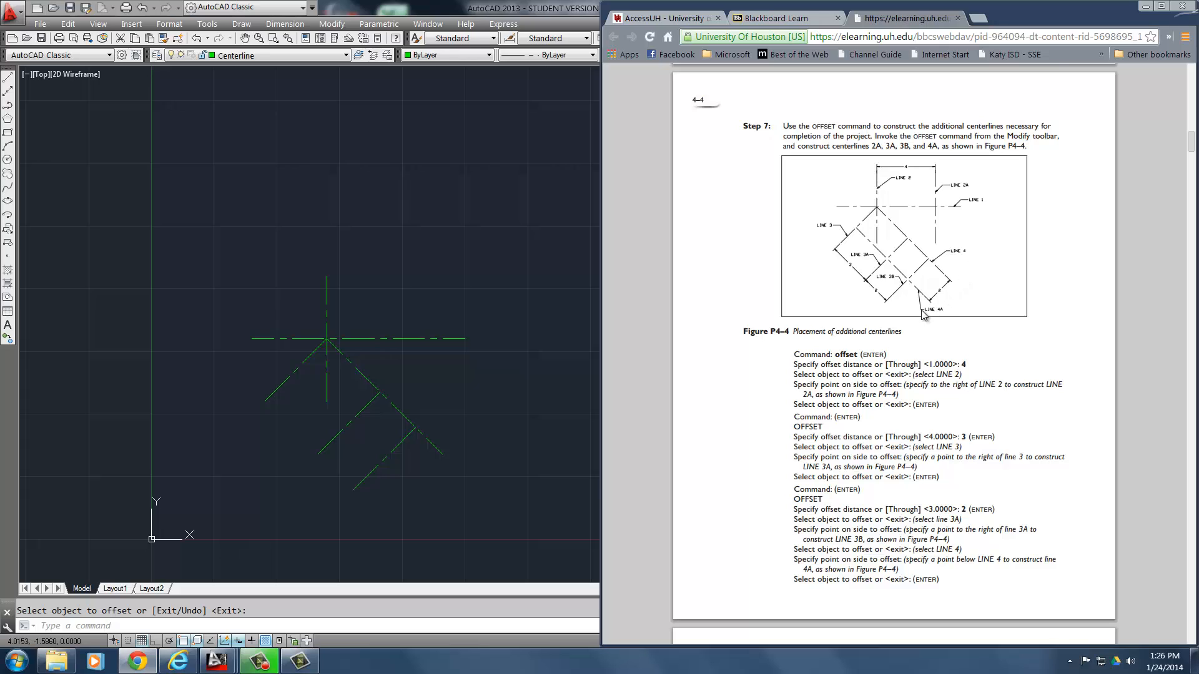
pyautogui.click(533, 466)
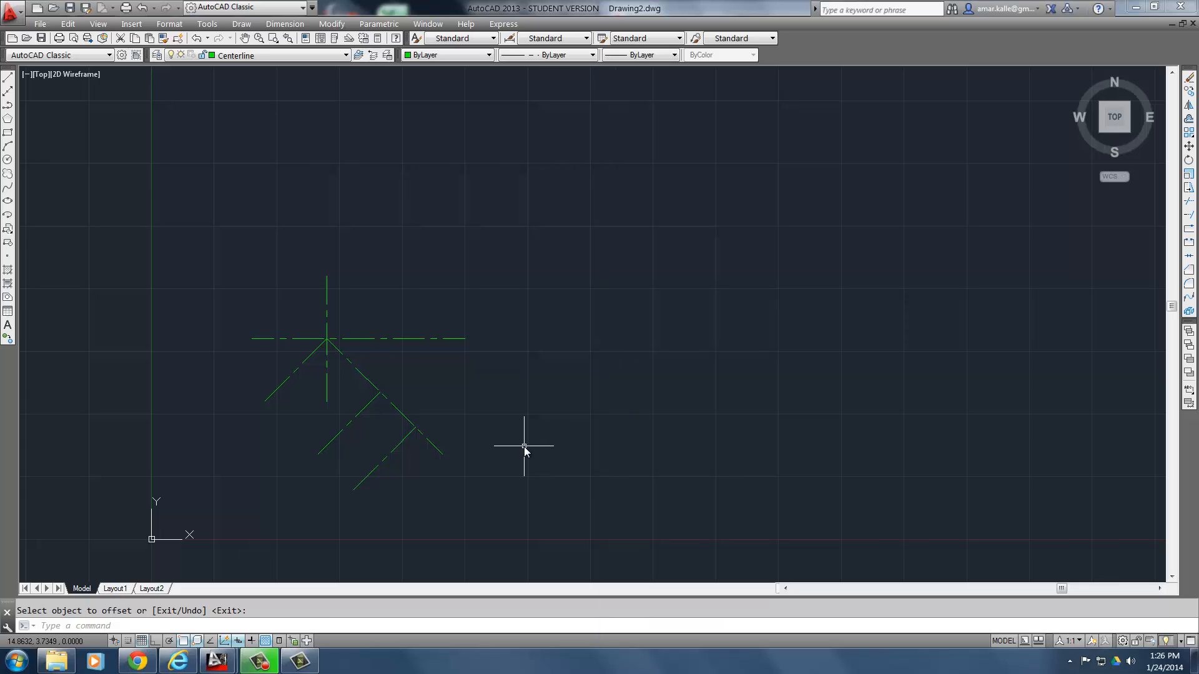
pyautogui.write('o')
pyautogui.press('Return')
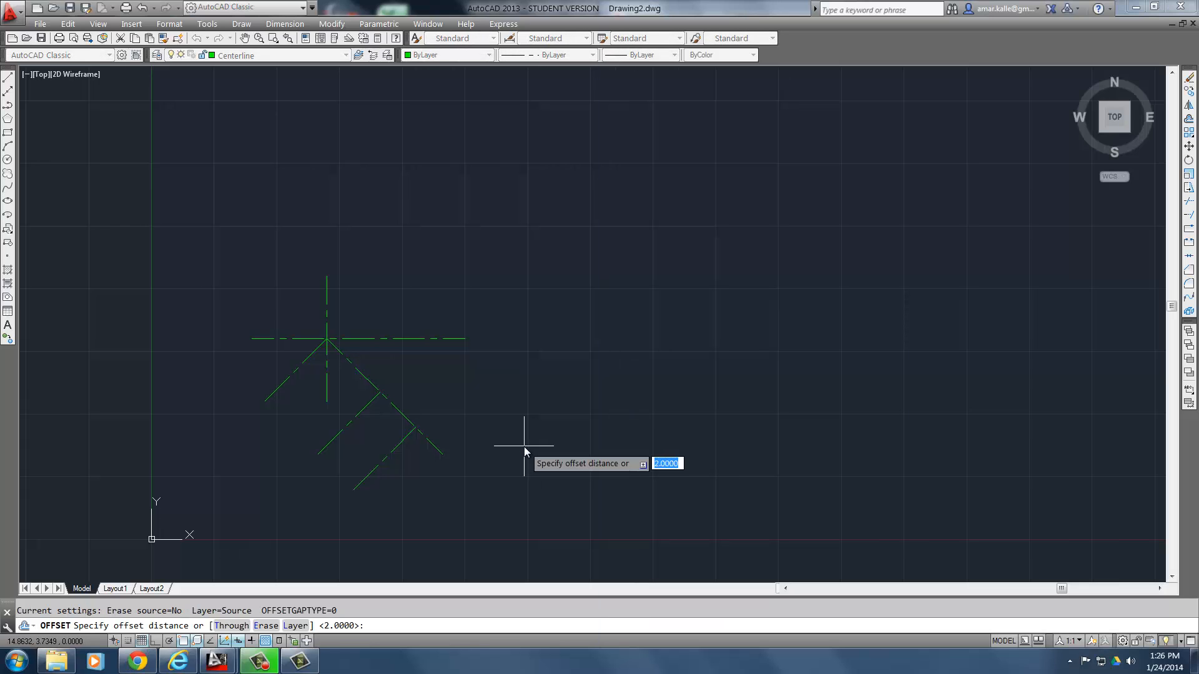
pyautogui.press('Return')
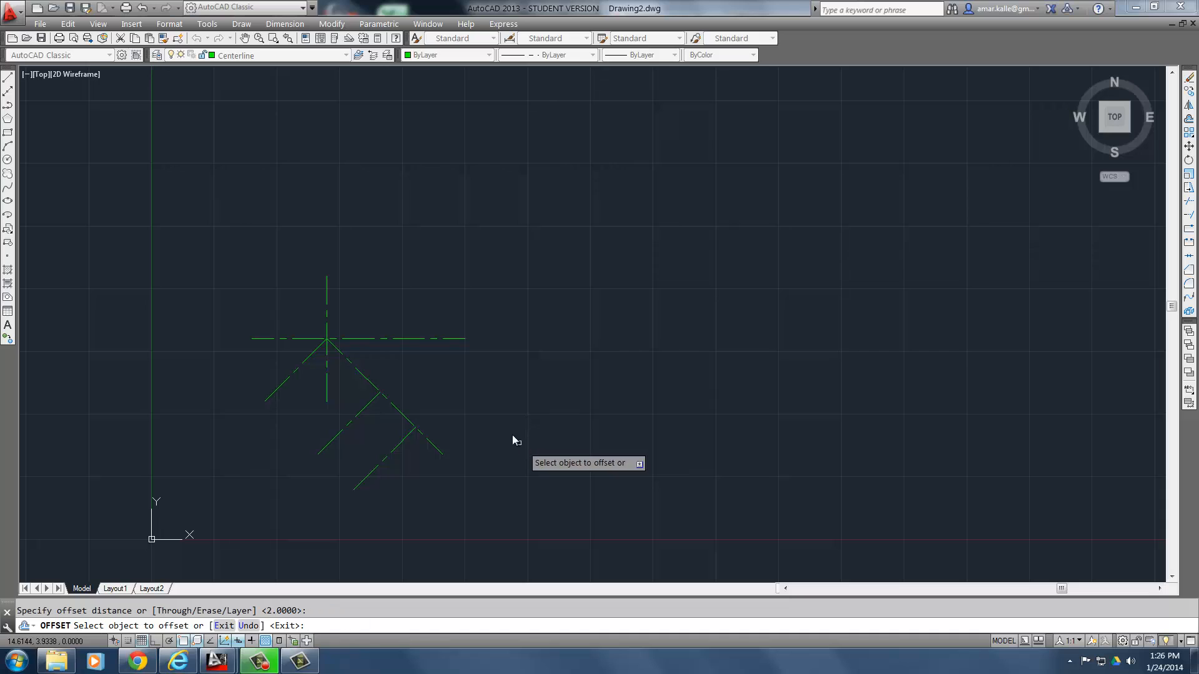
pyautogui.click(403, 415)
pyautogui.click(239, 508)
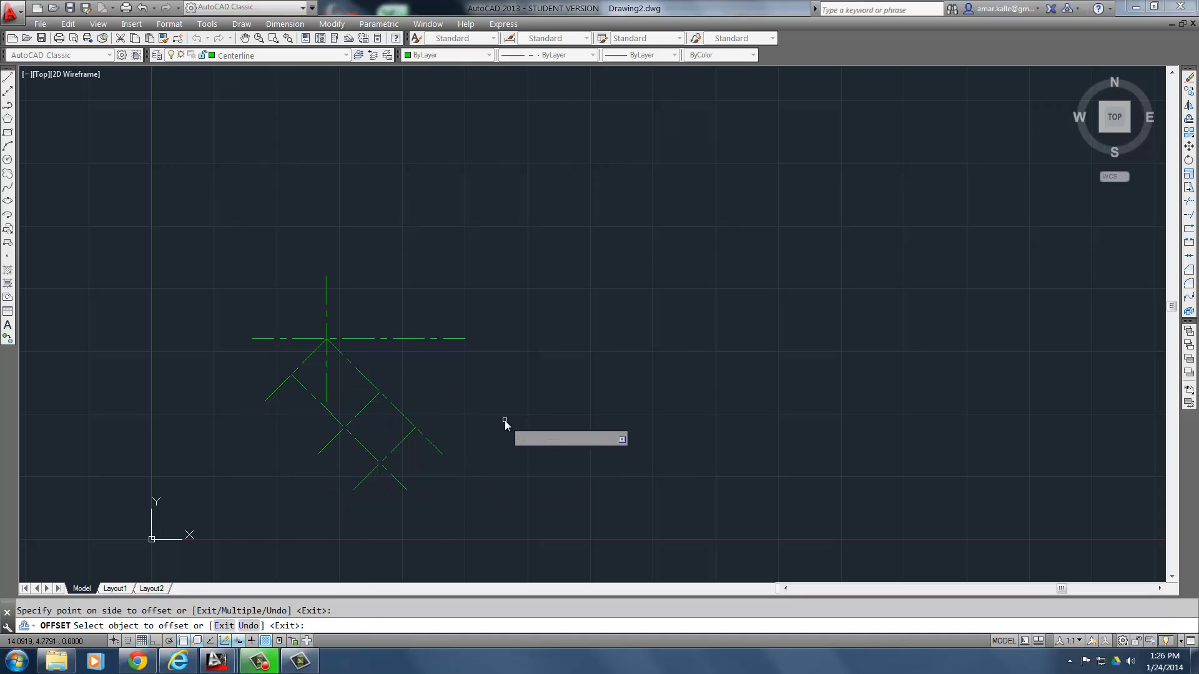
pyautogui.press('Return')
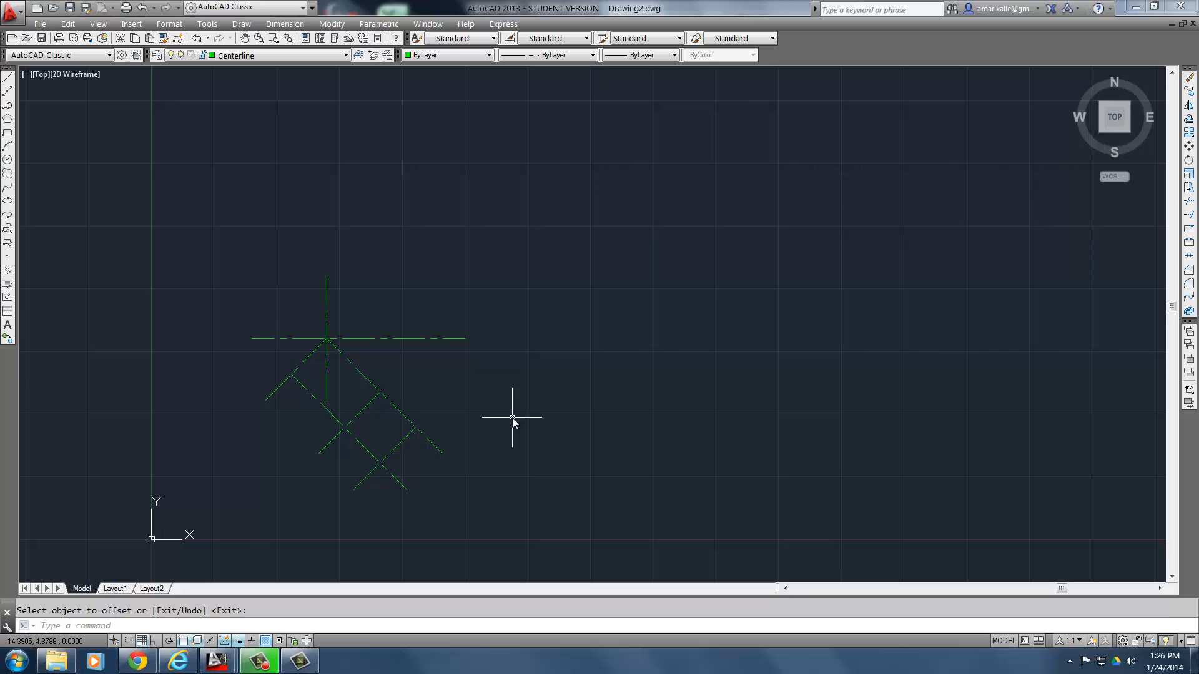
# Check Step 8 in the browser, then erase the original diagonal centerlines 3 and 4 that start at the centerline crossing in AutoCAD.
pyautogui.click(145, 669)
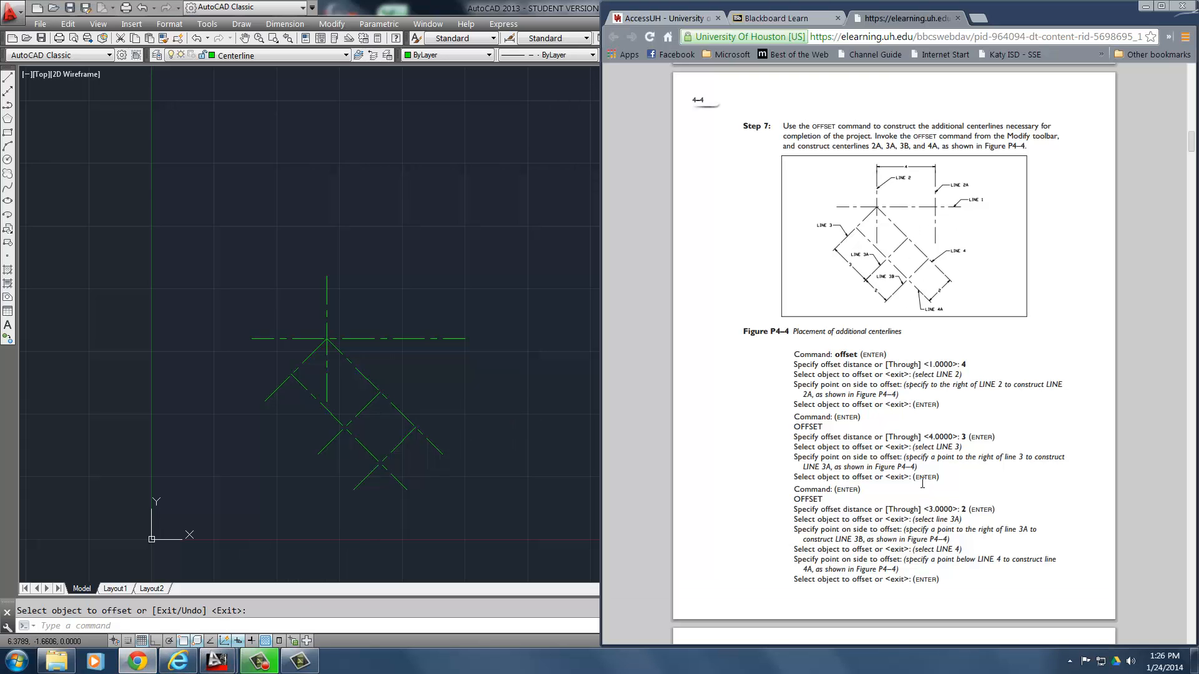
pyautogui.scroll(-8, 923, 483)
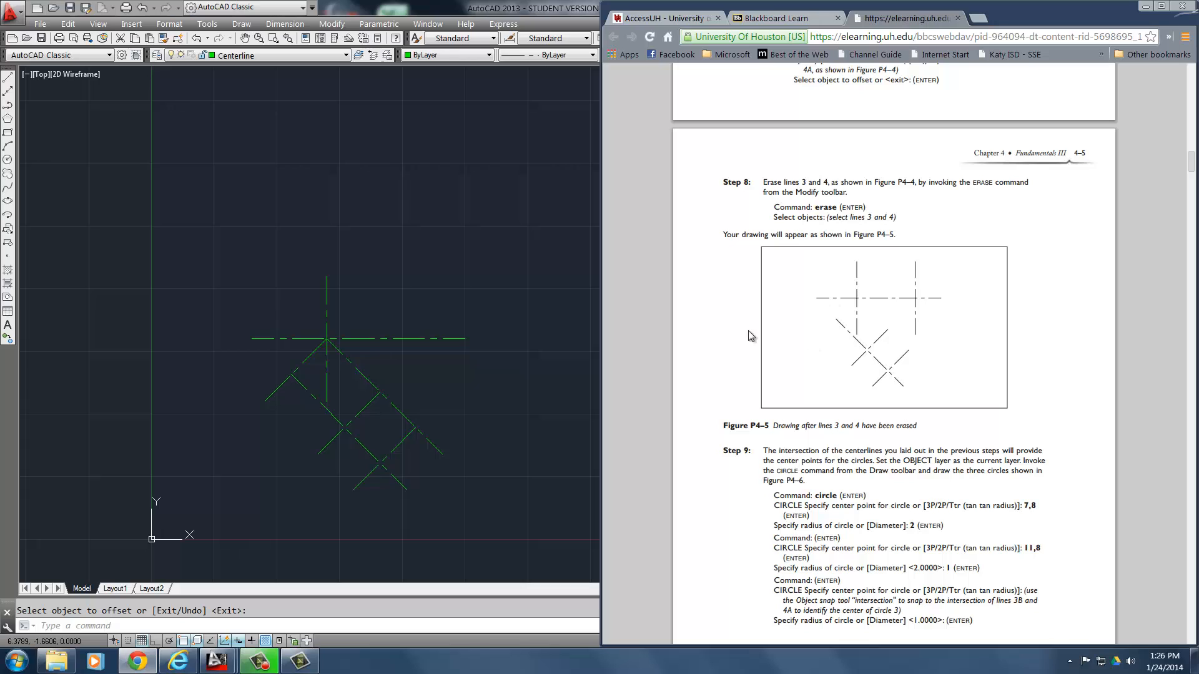
pyautogui.click(472, 386)
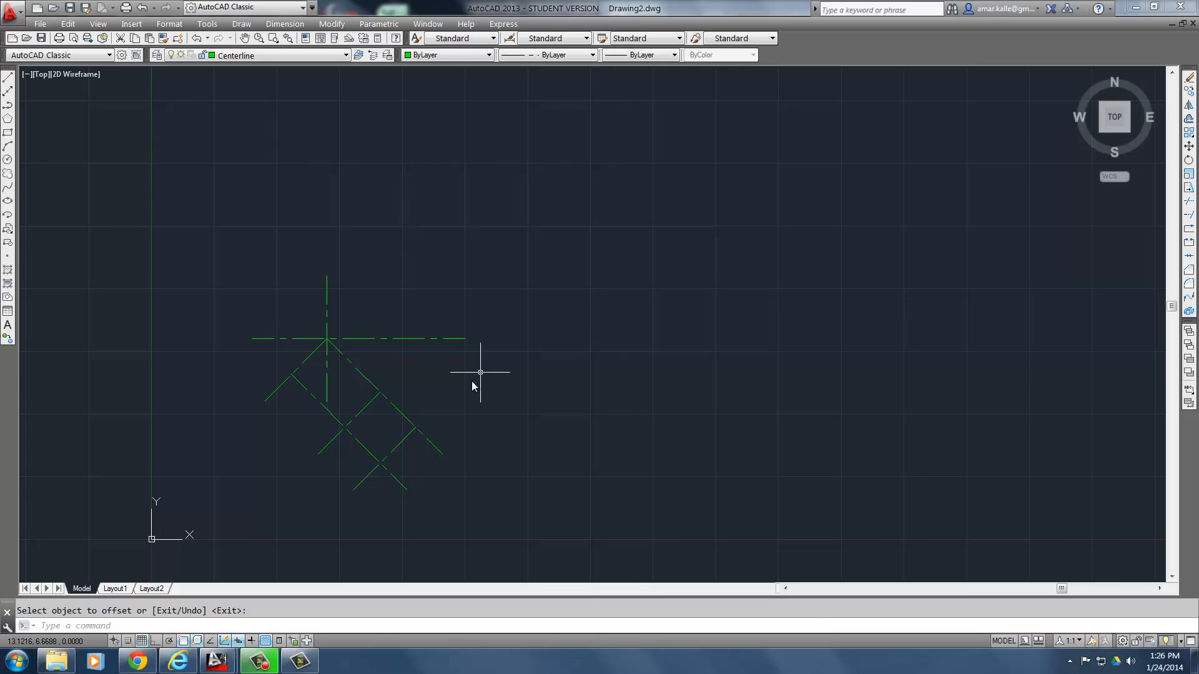
pyautogui.write('E')
pyautogui.press('Return')
pyautogui.click(402, 414)
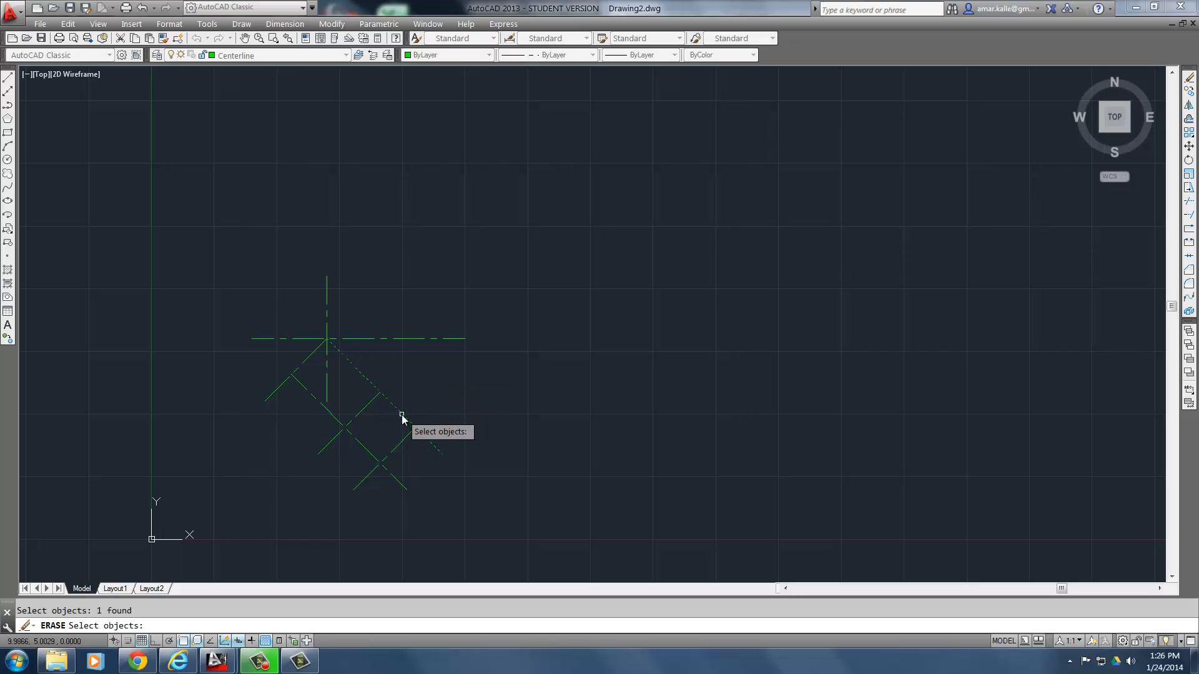
pyautogui.click(309, 357)
pyautogui.press('Return')
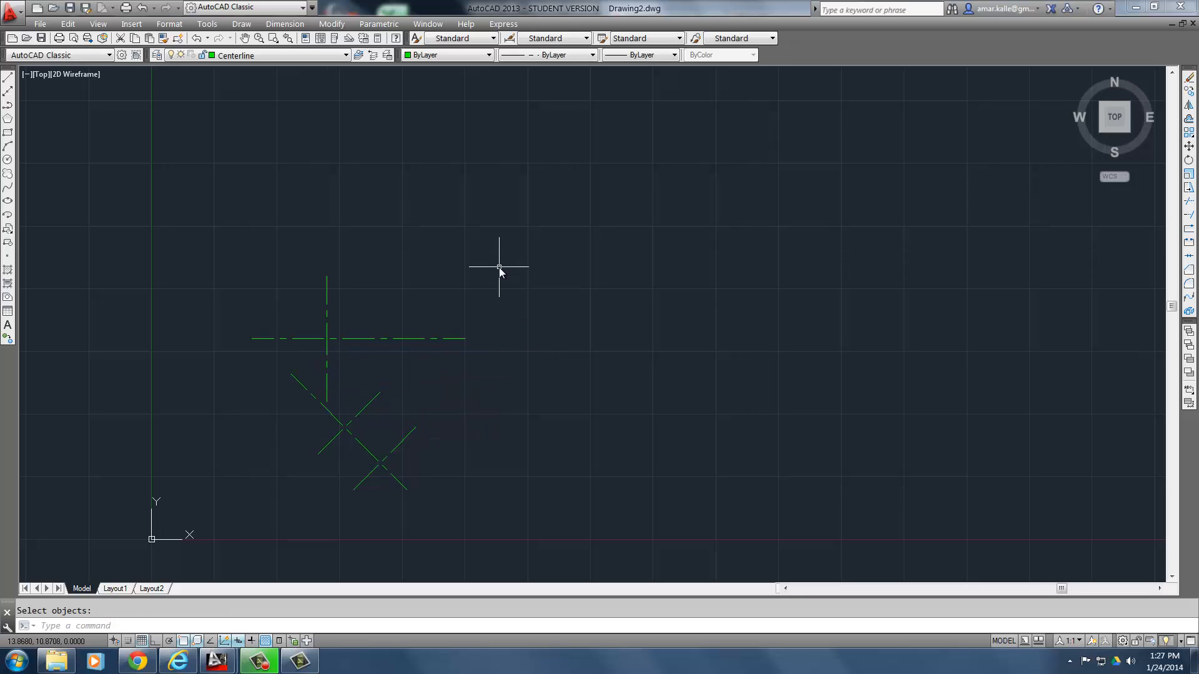
# Switch to the exercise PDF in the browser and examine Step 9's circle centers and radii, then the centerline coordinates in Figure P4-3.
pyautogui.click(141, 661)
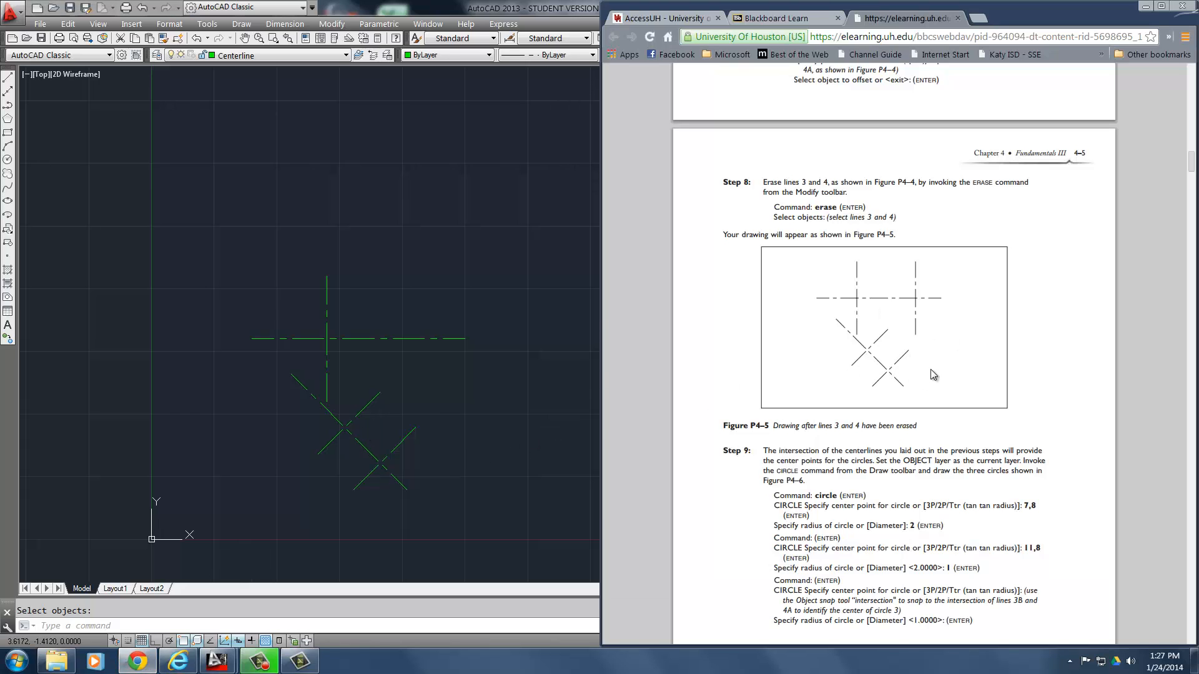
pyautogui.scroll(-7, 933, 375)
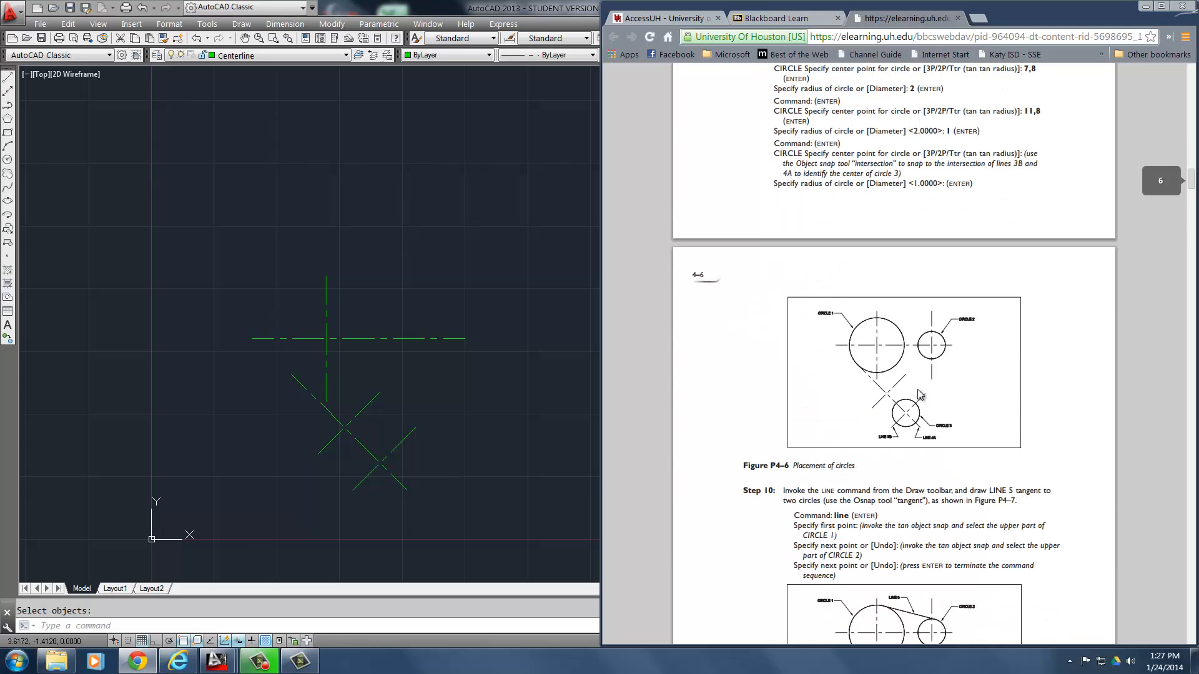
pyautogui.scroll(2, 919, 395)
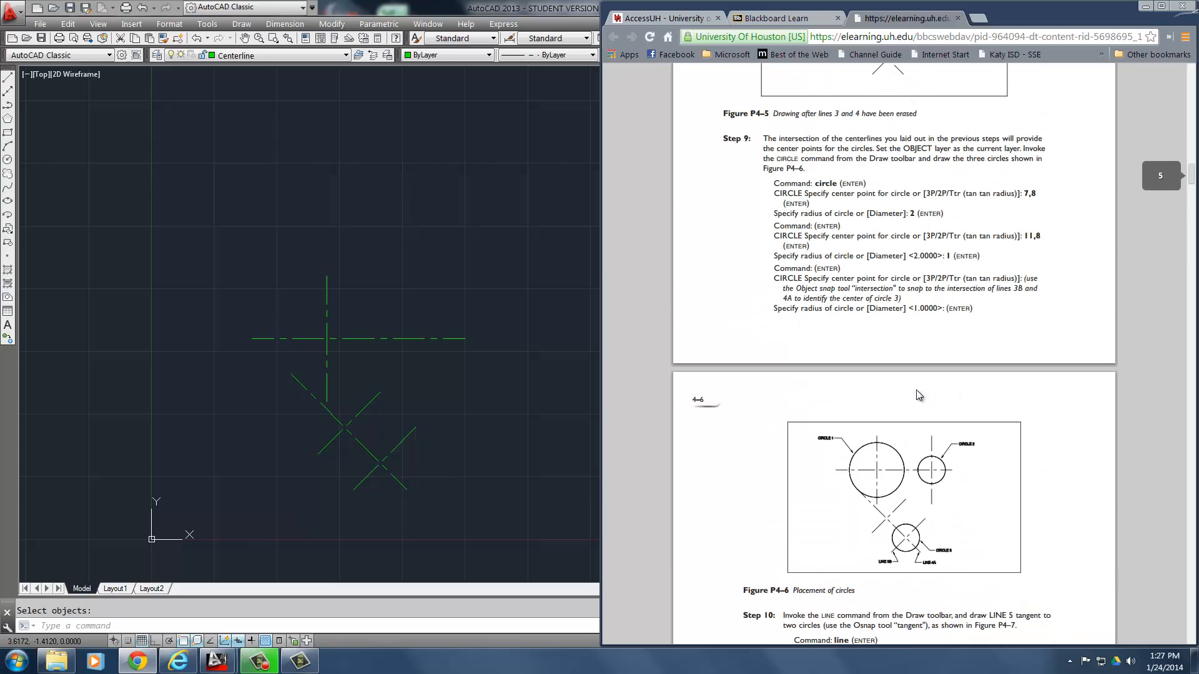
pyautogui.scroll(1, 919, 395)
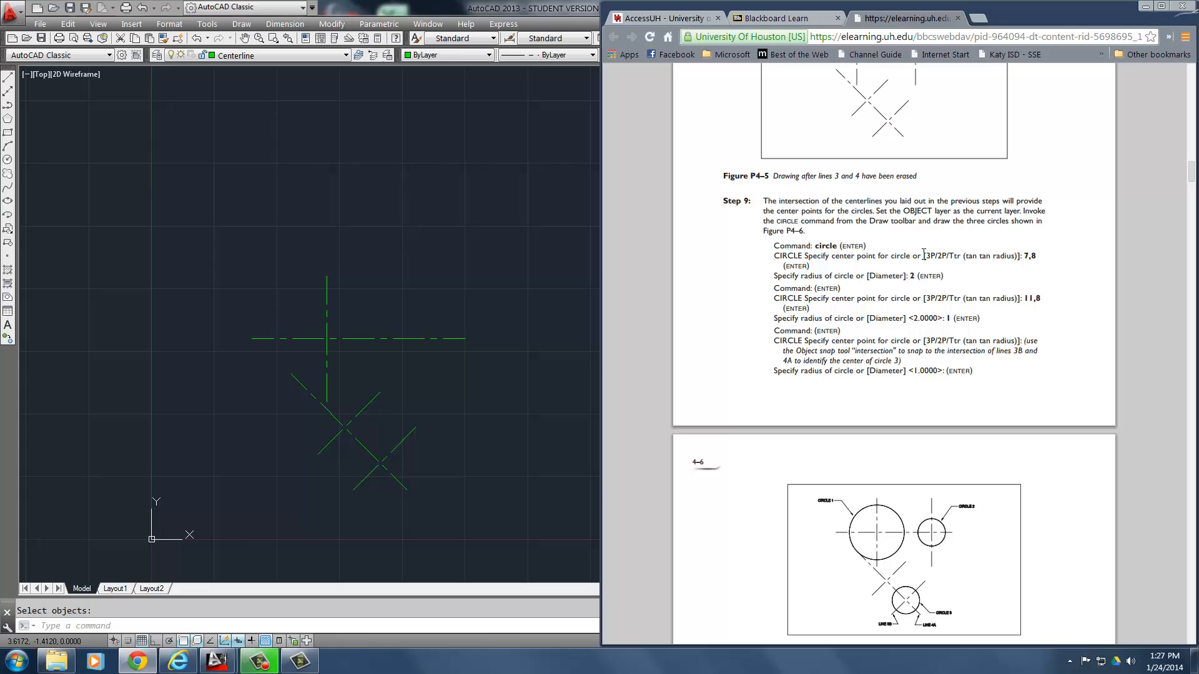
pyautogui.moveTo(924, 253); pyautogui.dragTo(1021, 256)
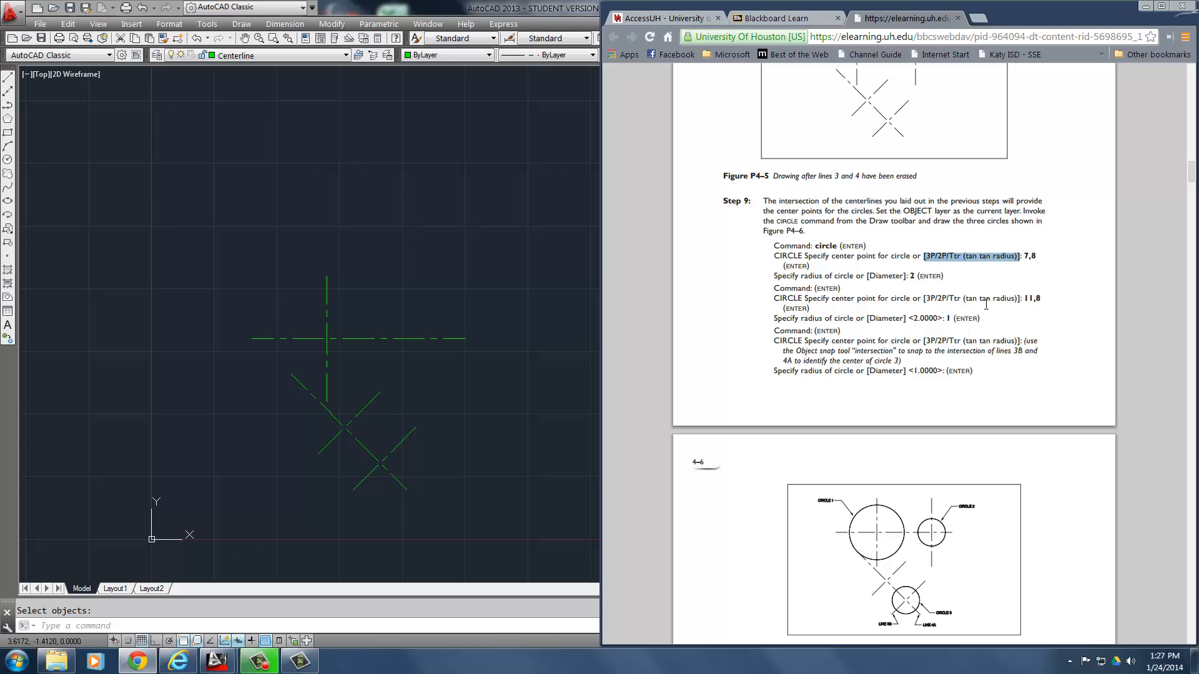
pyautogui.click(936, 259)
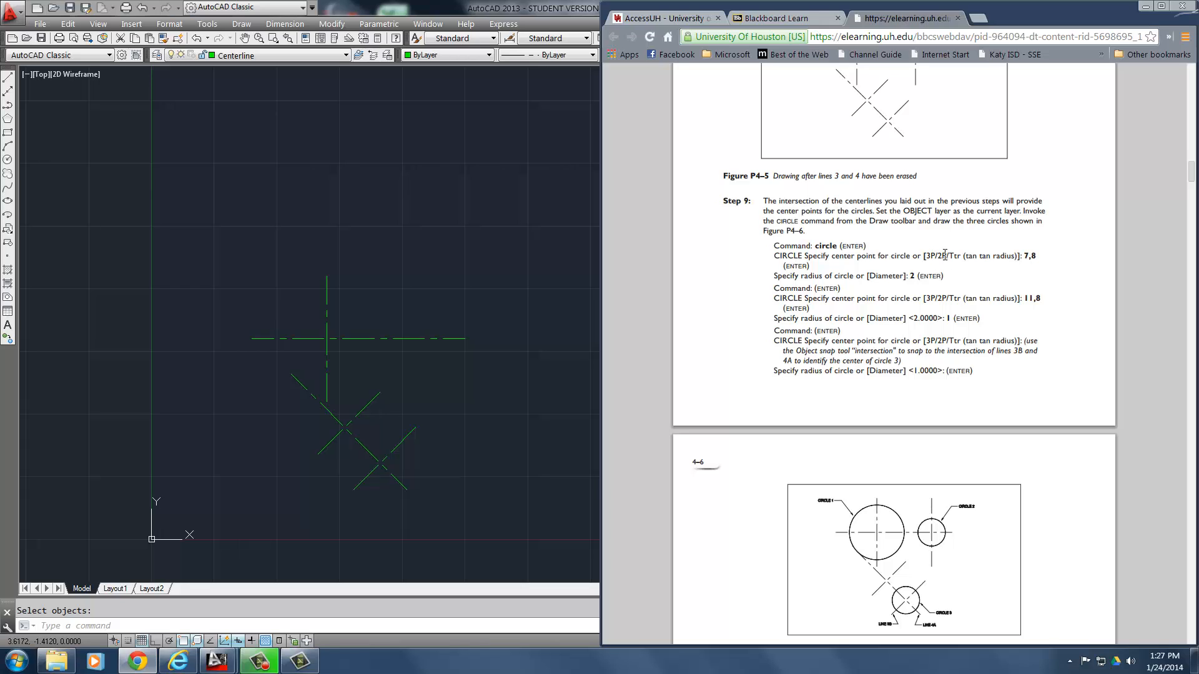
pyautogui.doubleClick(945, 259)
pyautogui.scroll(10, 907, 270)
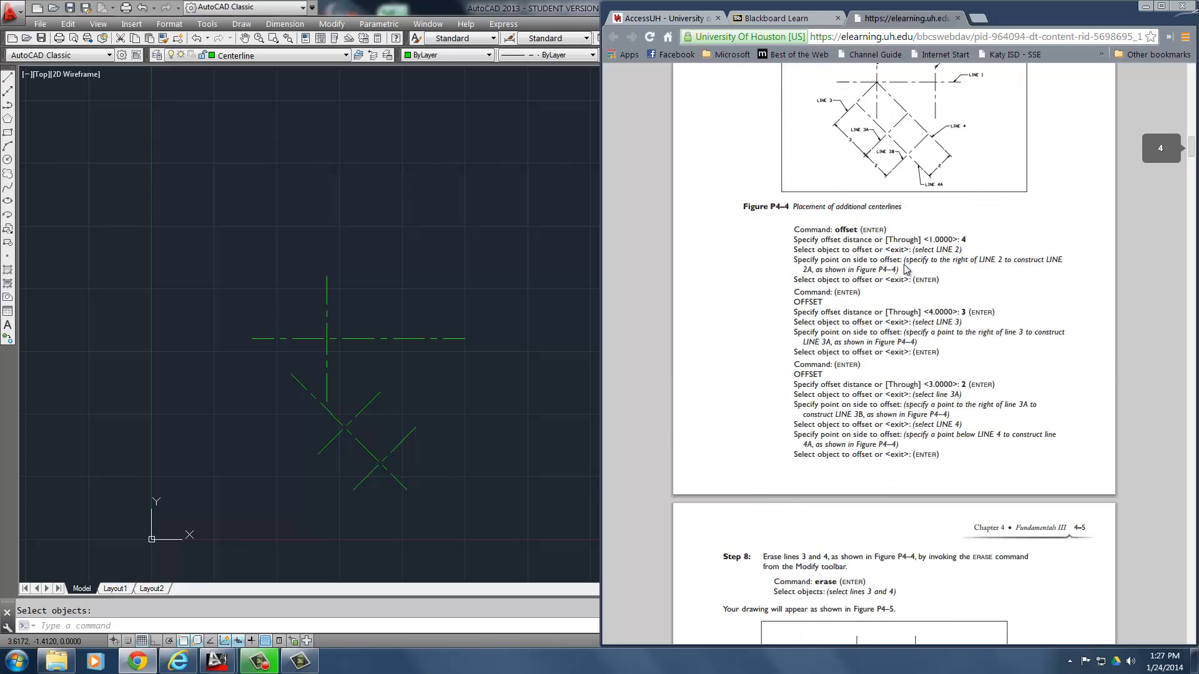
pyautogui.scroll(10, 907, 270)
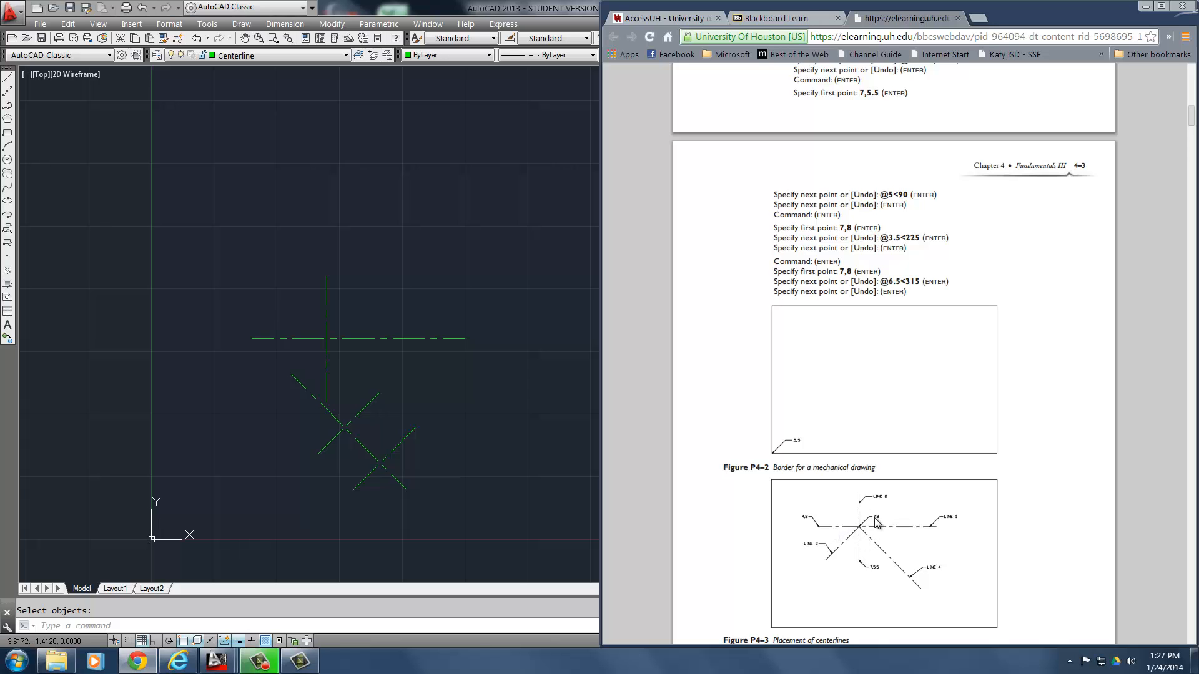
# Return to Step 9 of the exercise PDF to review the circle instructions, then switch back to AutoCAD.
pyautogui.scroll(-10, 859, 530)
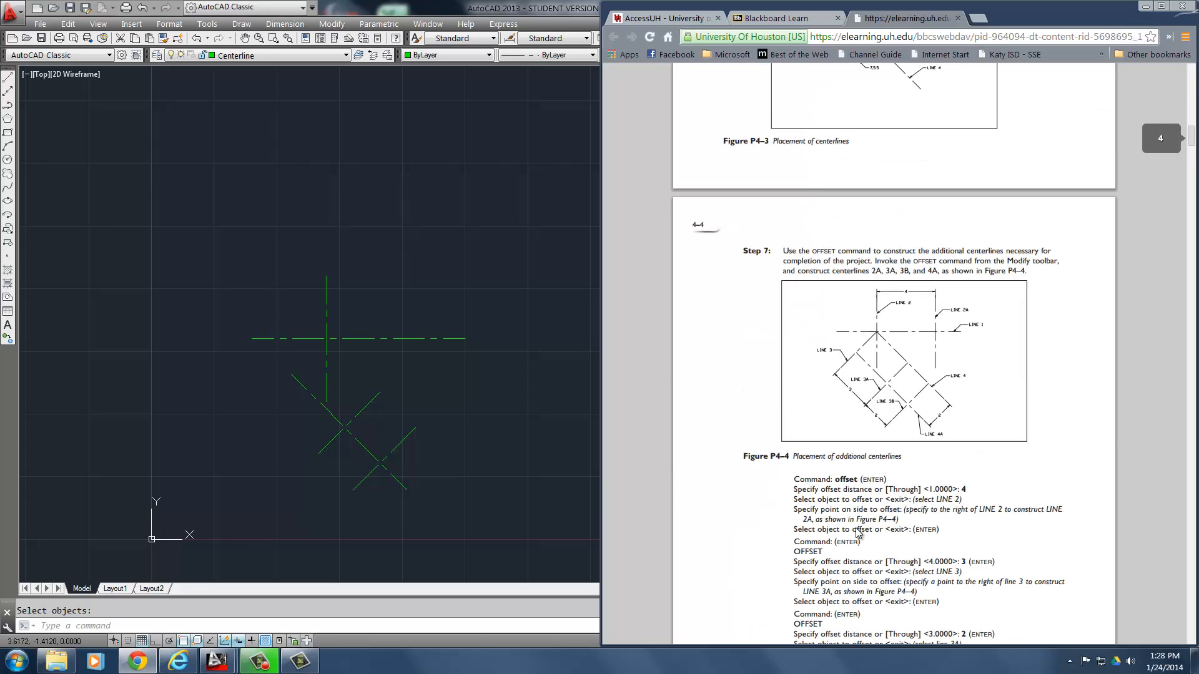
pyautogui.scroll(-8, 856, 529)
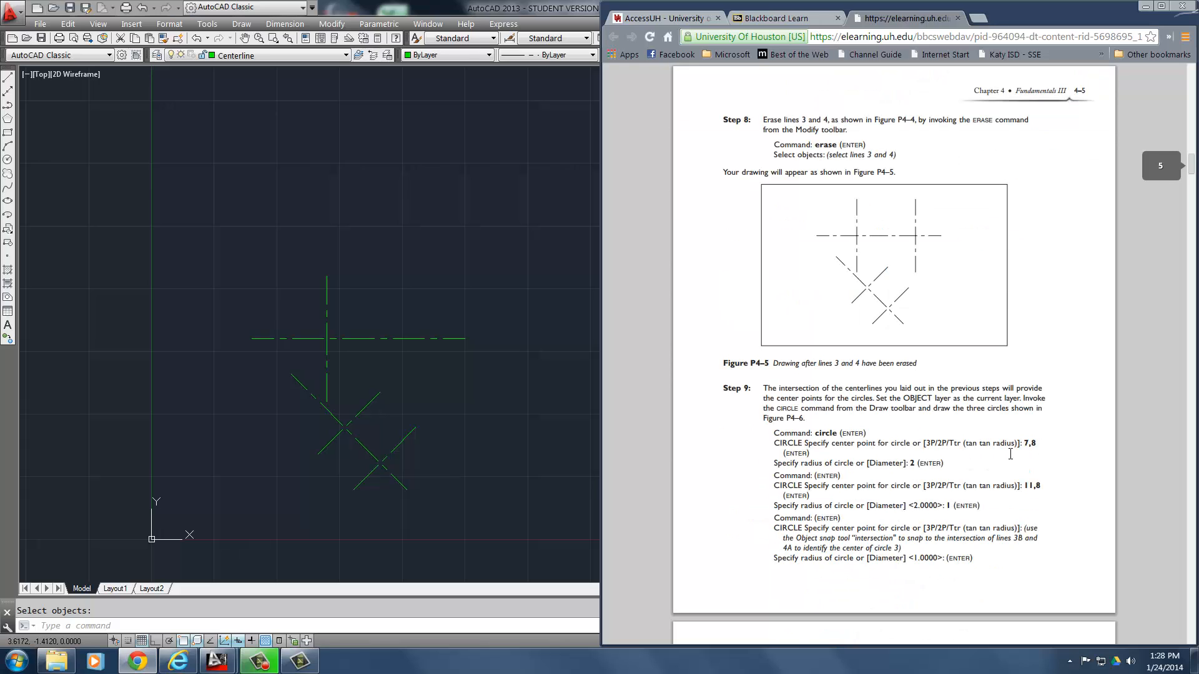
pyautogui.click(477, 313)
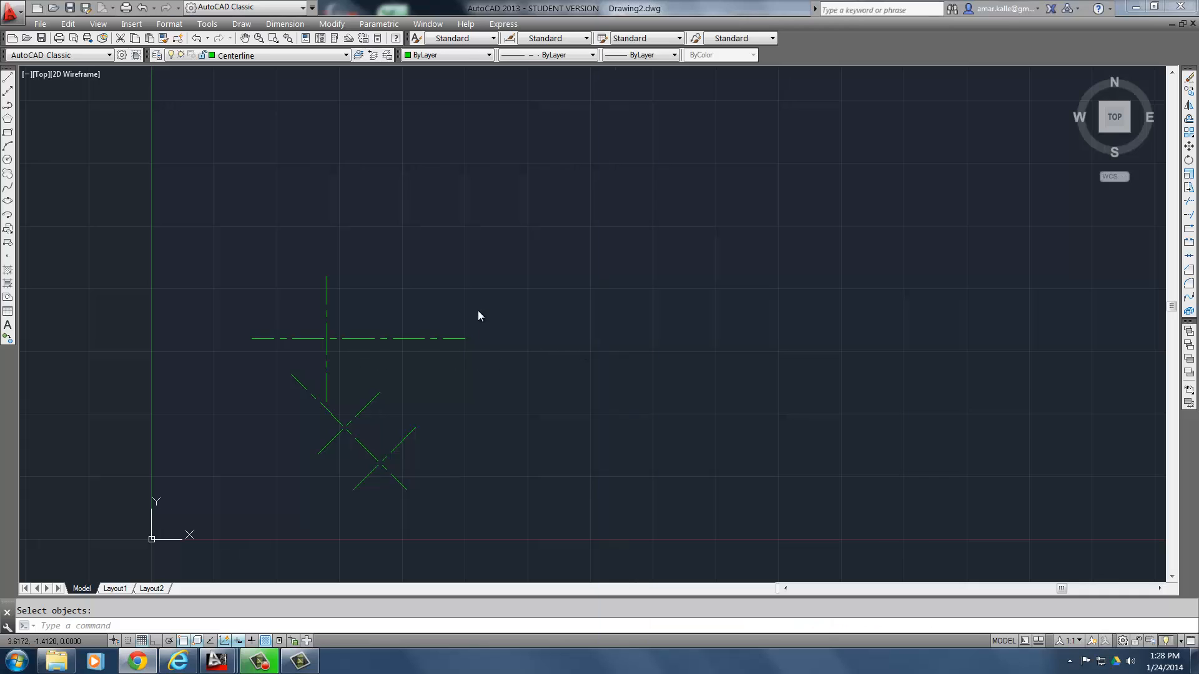
pyautogui.write('c')
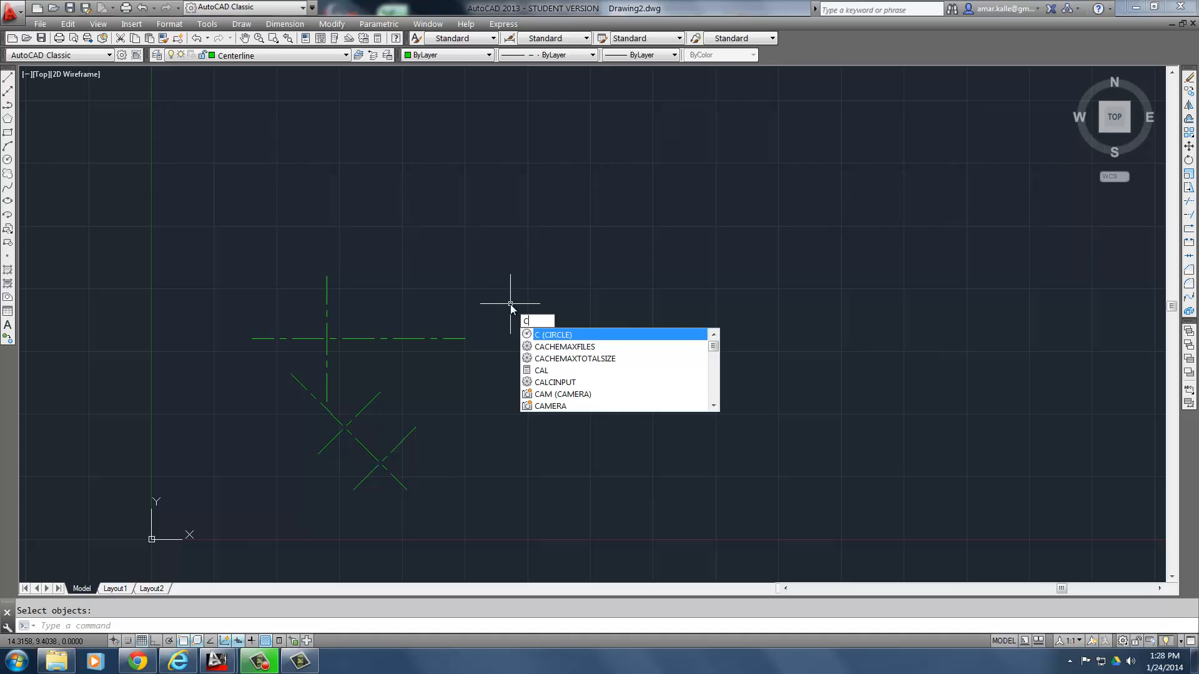
pyautogui.press('Return')
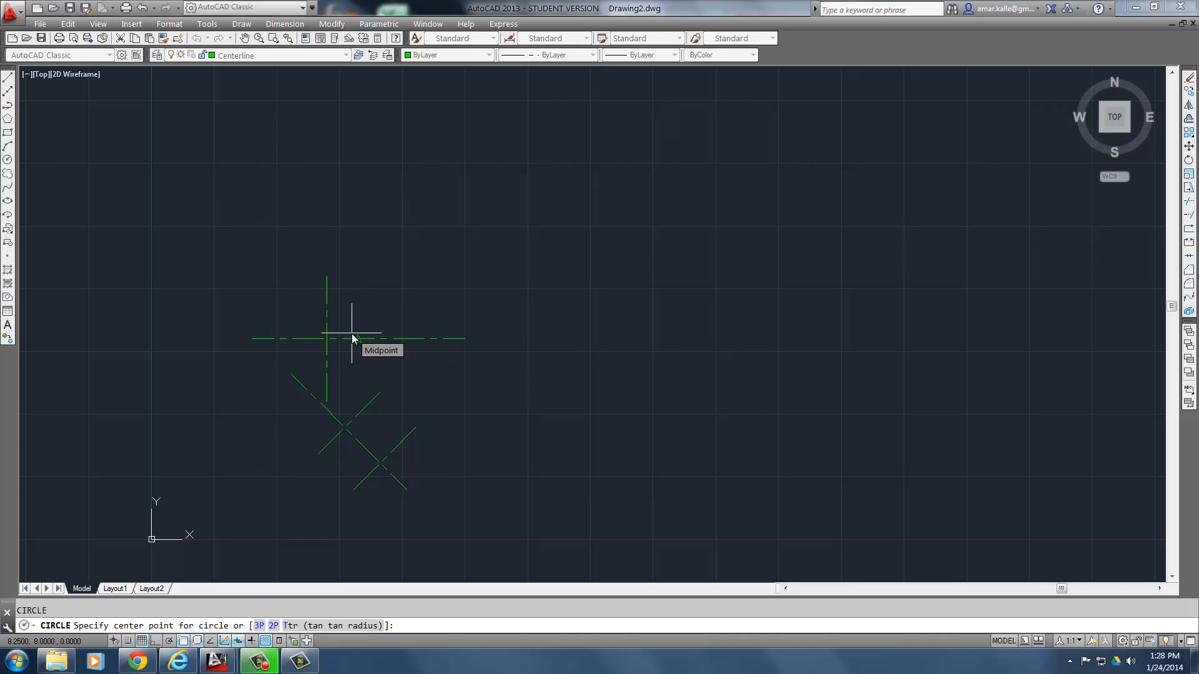
pyautogui.press('Escape')
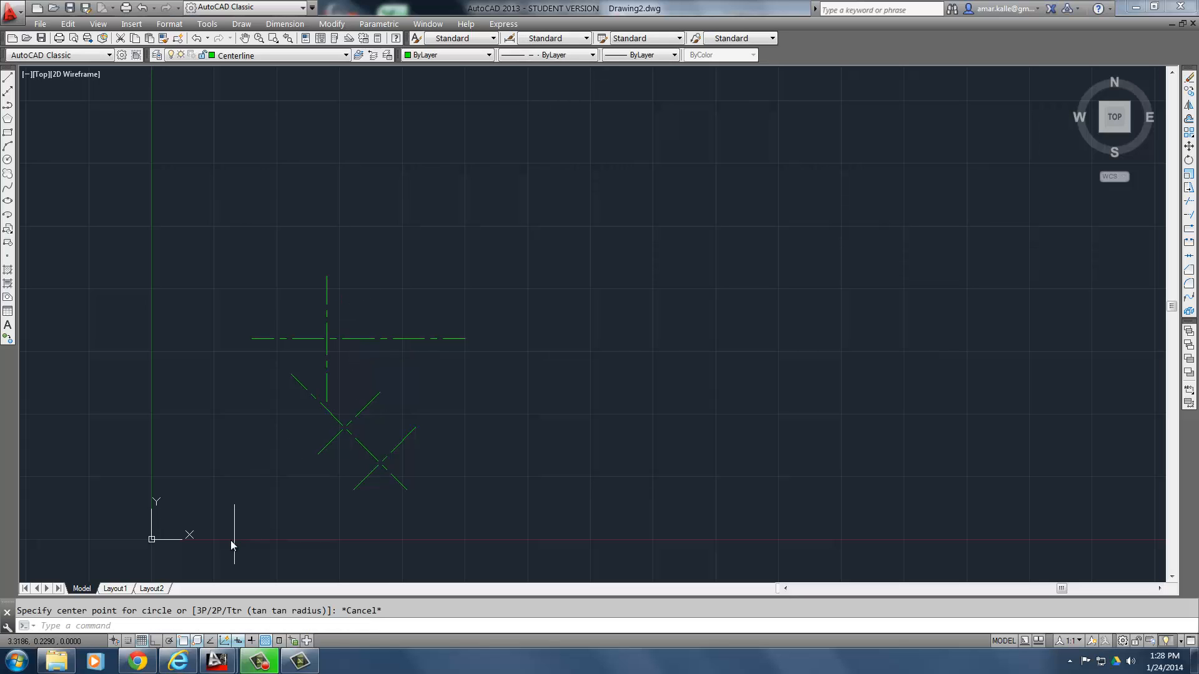
# Review the enabled object snap modes in the Drafting Settings and accept them.
pyautogui.rightClick(184, 643)
pyautogui.click(212, 618)
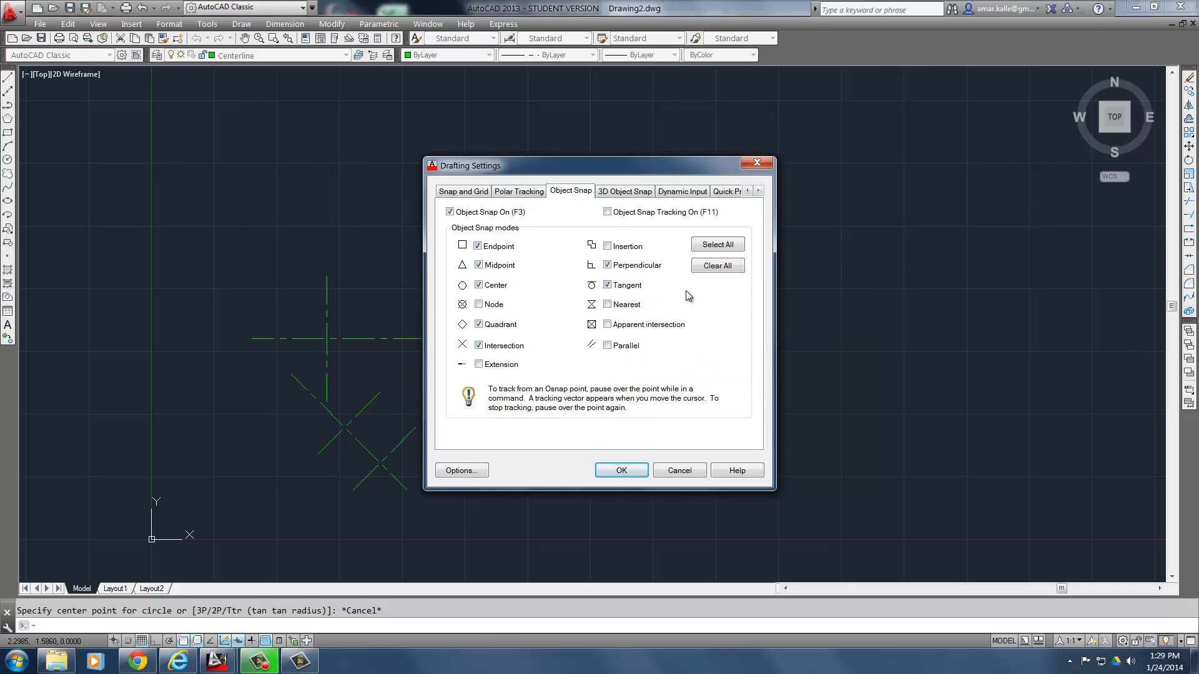
pyautogui.click(619, 472)
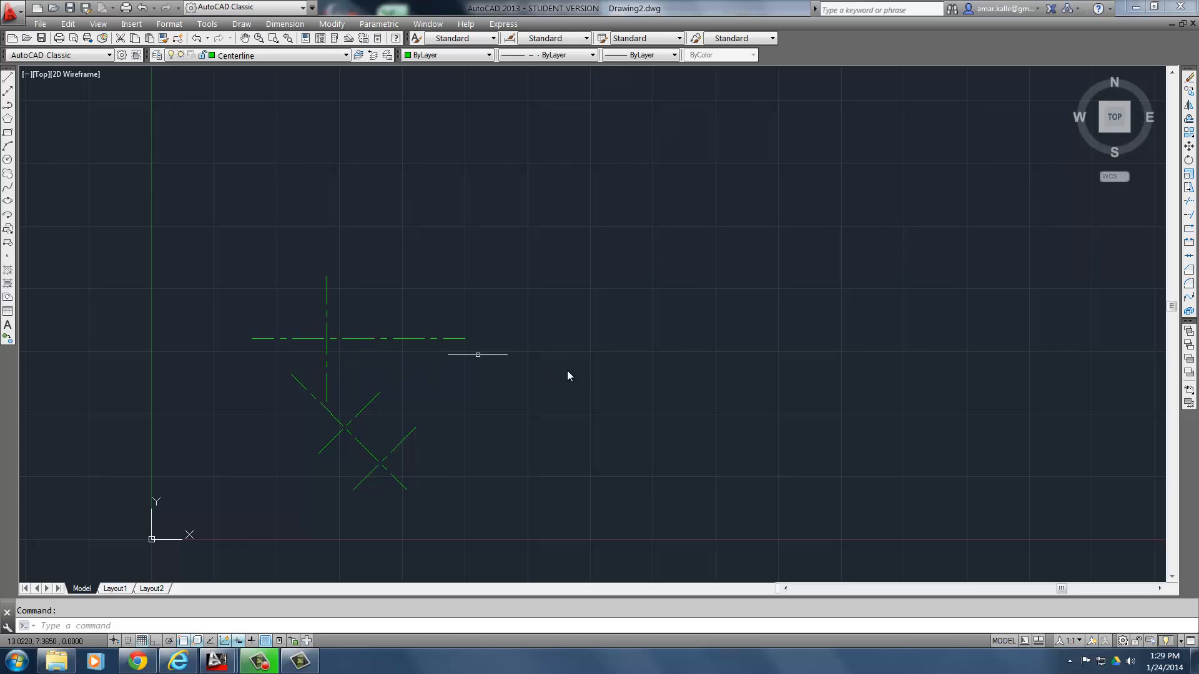
pyautogui.write('c')
pyautogui.press('Return')
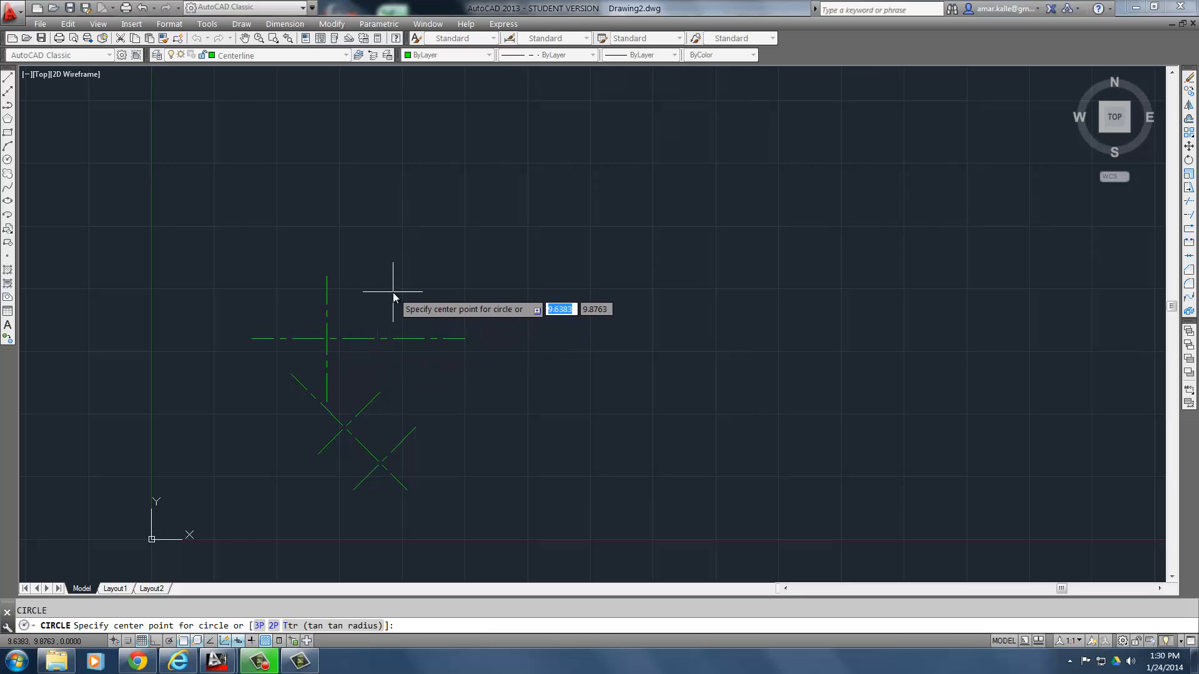
pyautogui.write('int')
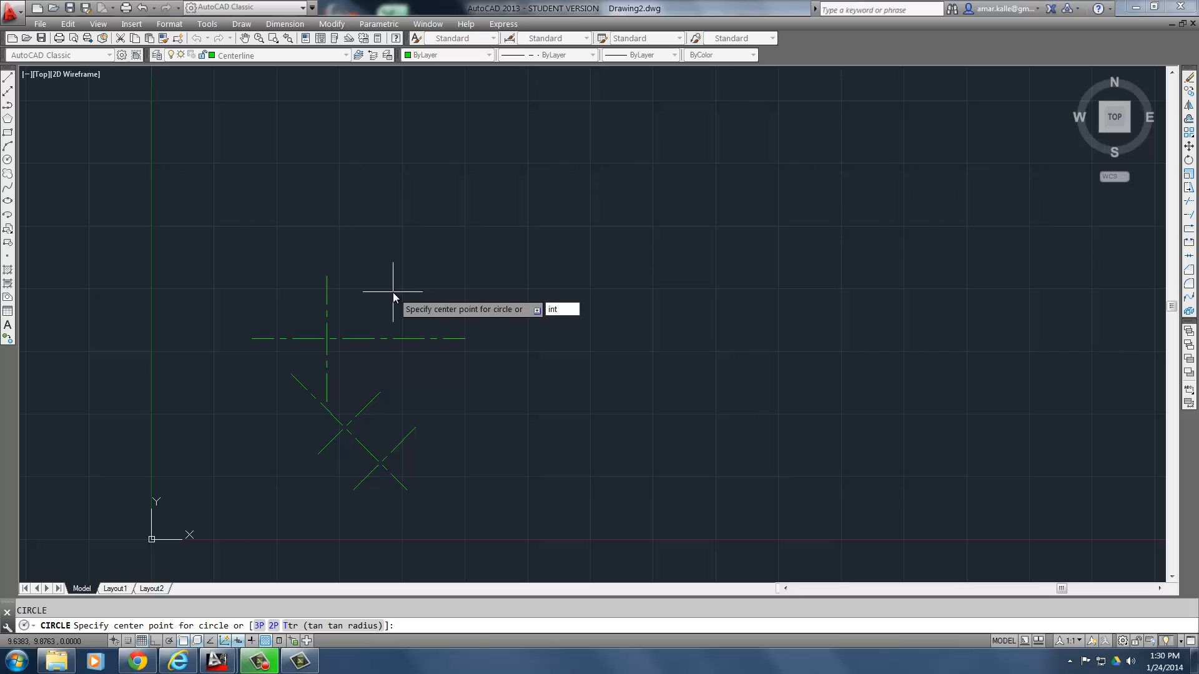
pyautogui.press('Return')
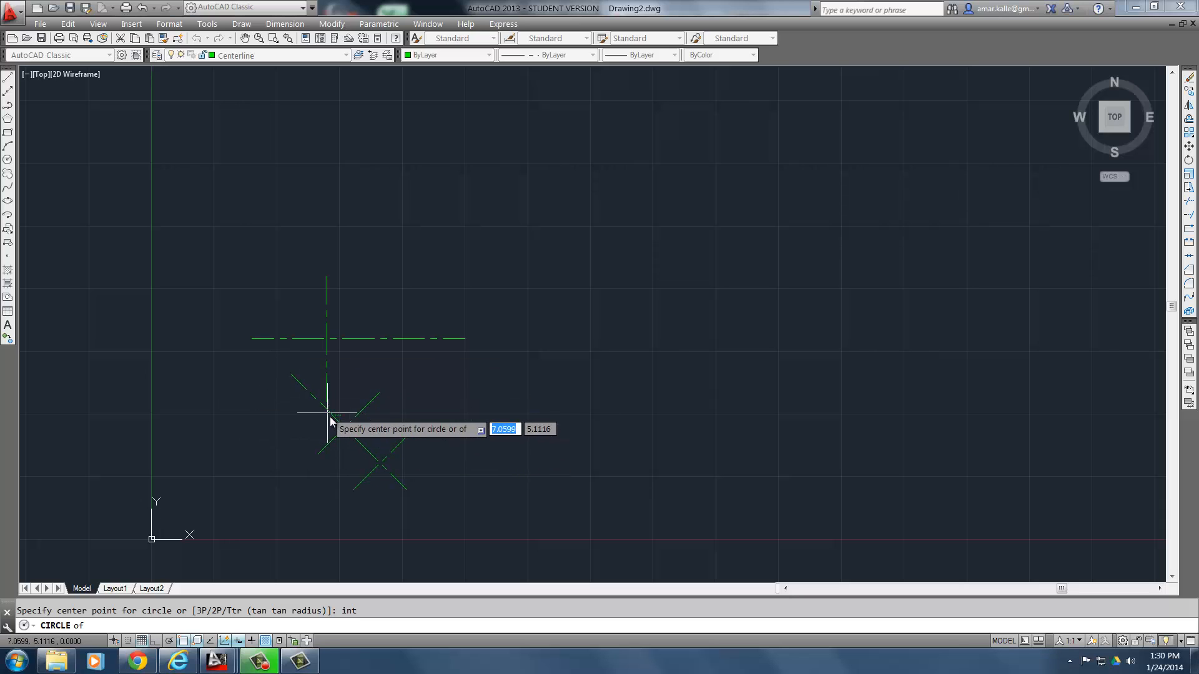
pyautogui.click(332, 343)
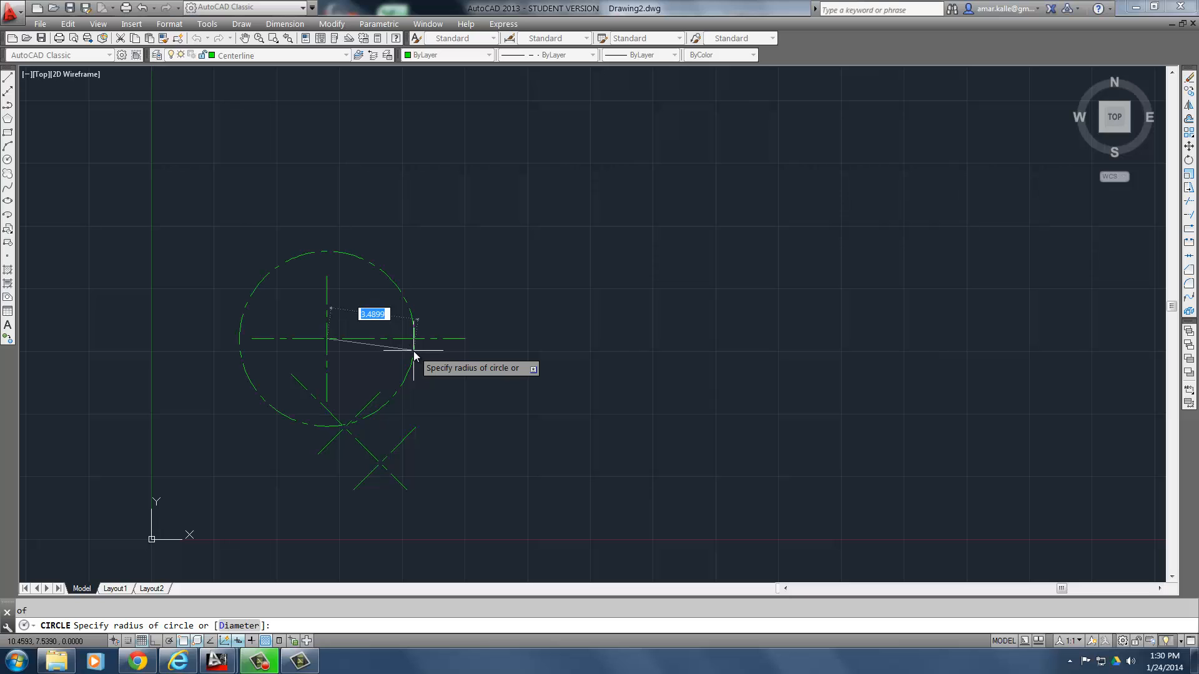
pyautogui.press('Escape')
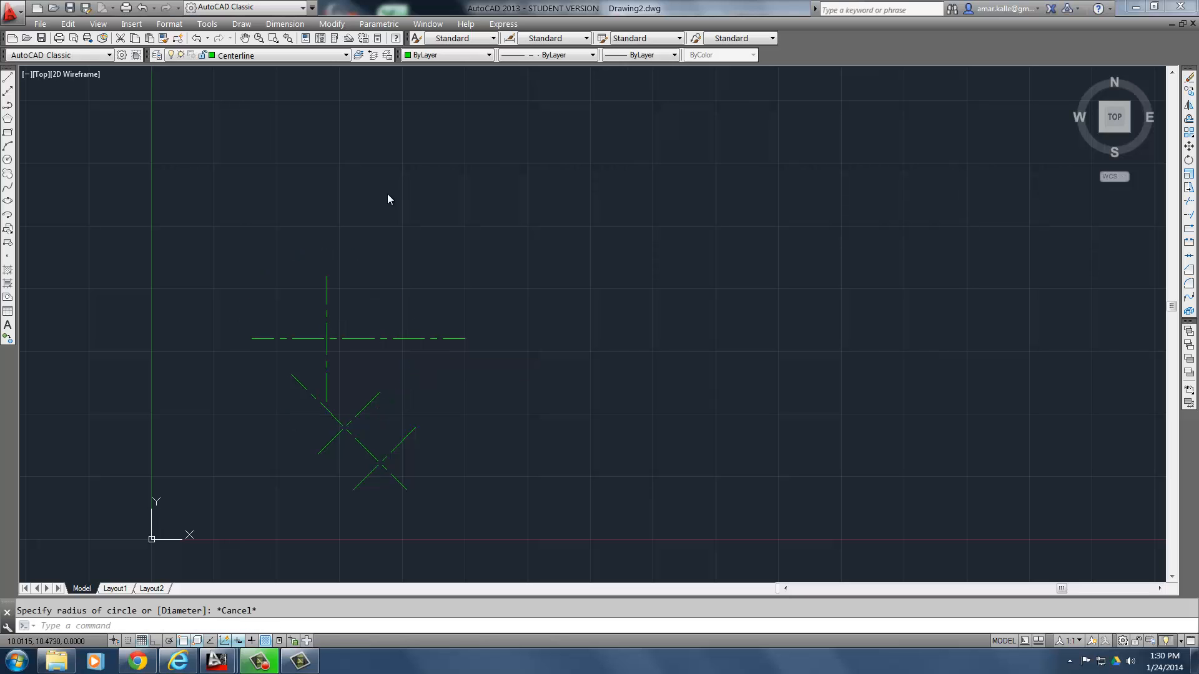
# Make Object the current layer and start a circle centered on the intersection of the horizontal and vertical centerlines using the intersection snap.
pyautogui.click(282, 55)
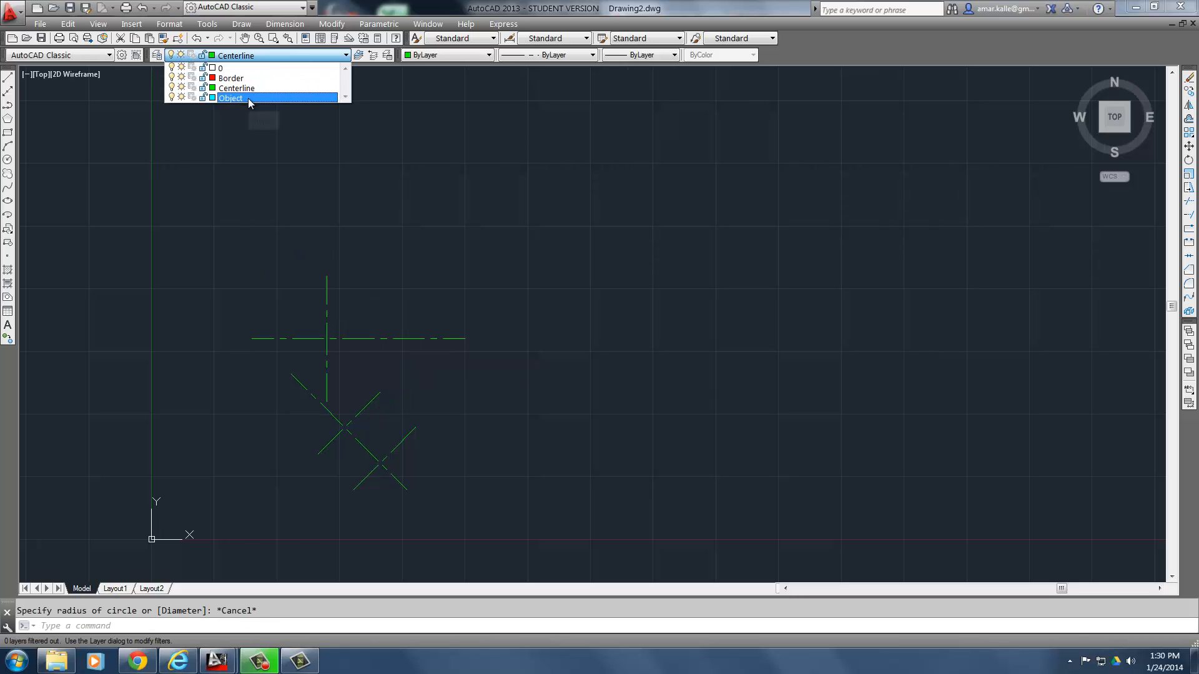
pyautogui.click(249, 98)
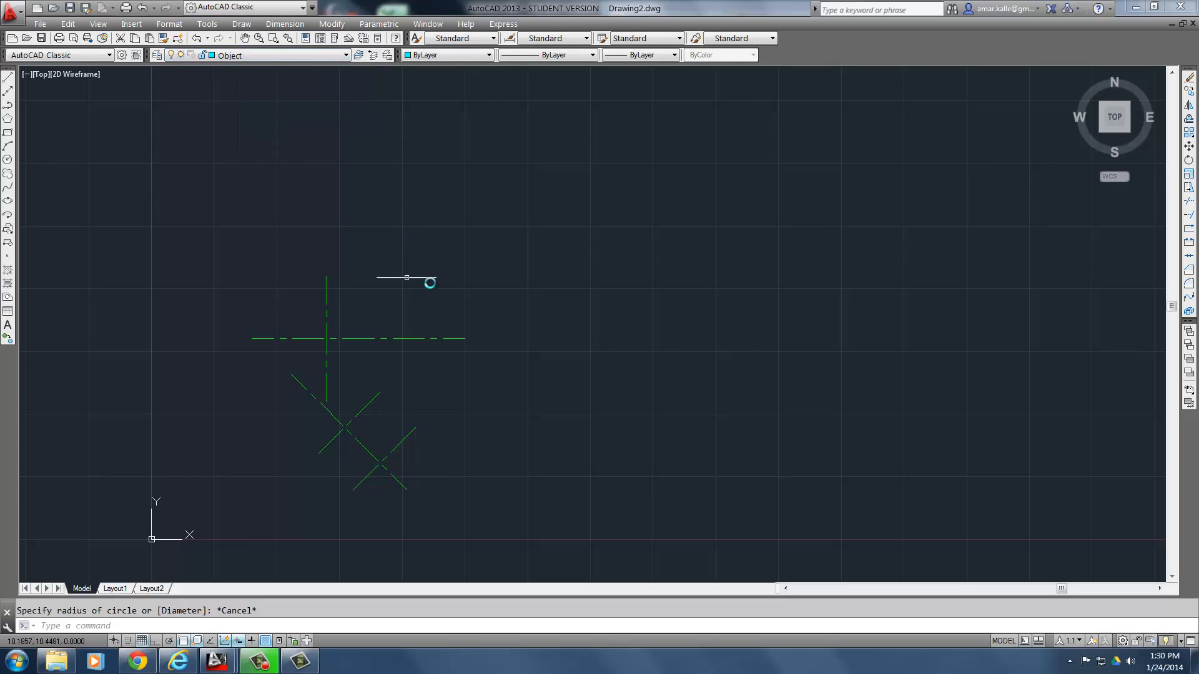
pyautogui.press('Return')
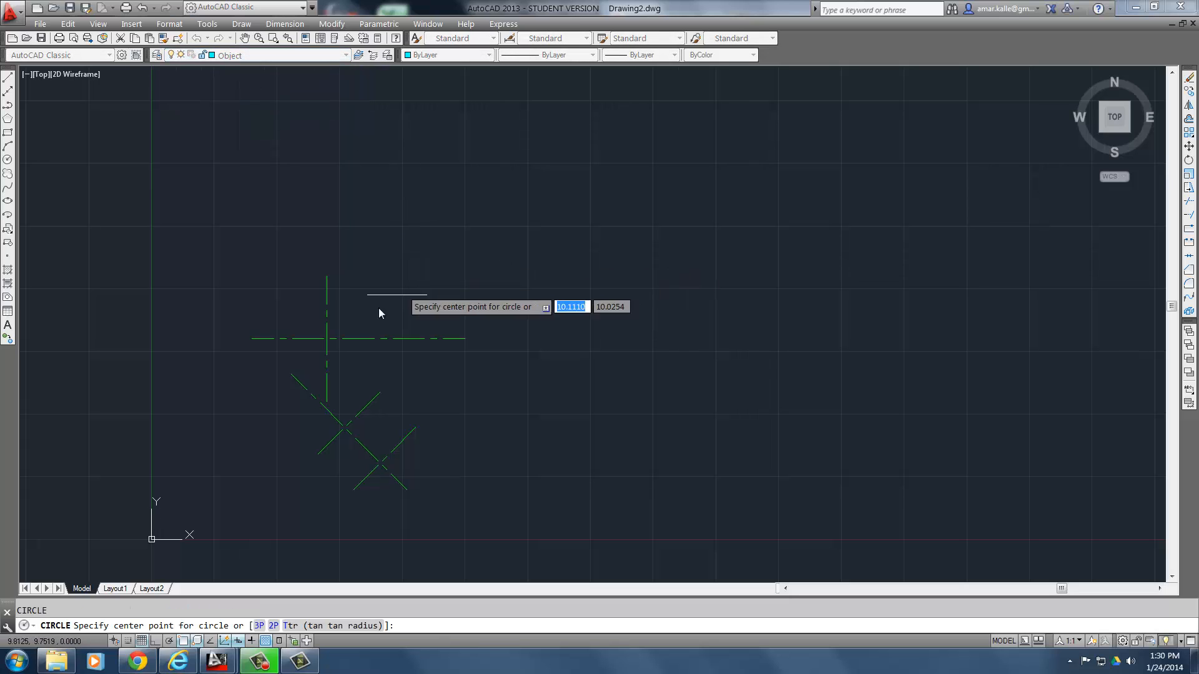
pyautogui.write('int')
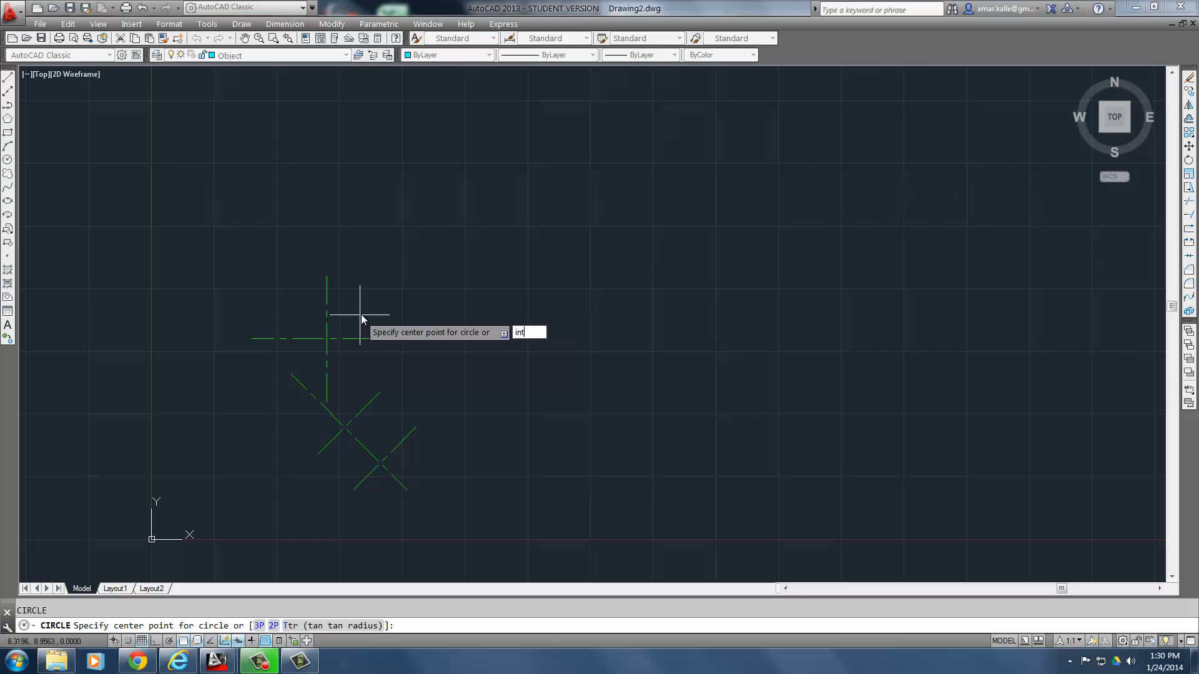
pyautogui.press('Return')
pyautogui.click(327, 339)
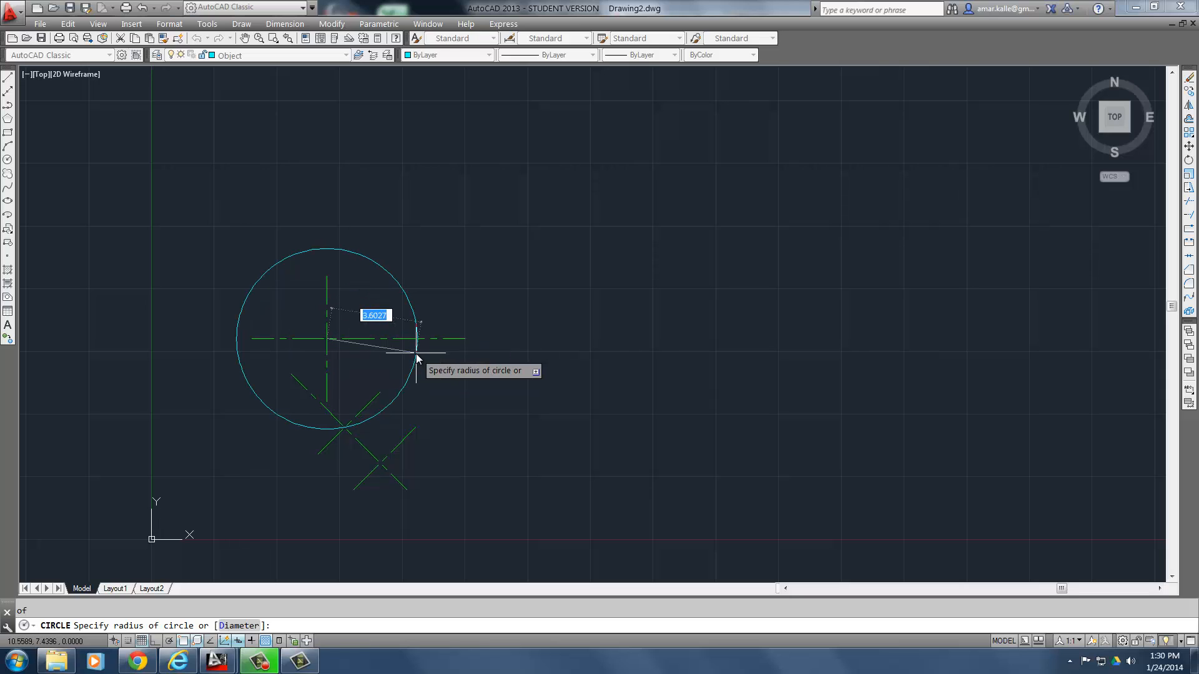
# Check Step 9 and Figures P4-6 and P4-7 in the browser, then give the circle a radius of 2 in AutoCAD.
pyautogui.click(138, 661)
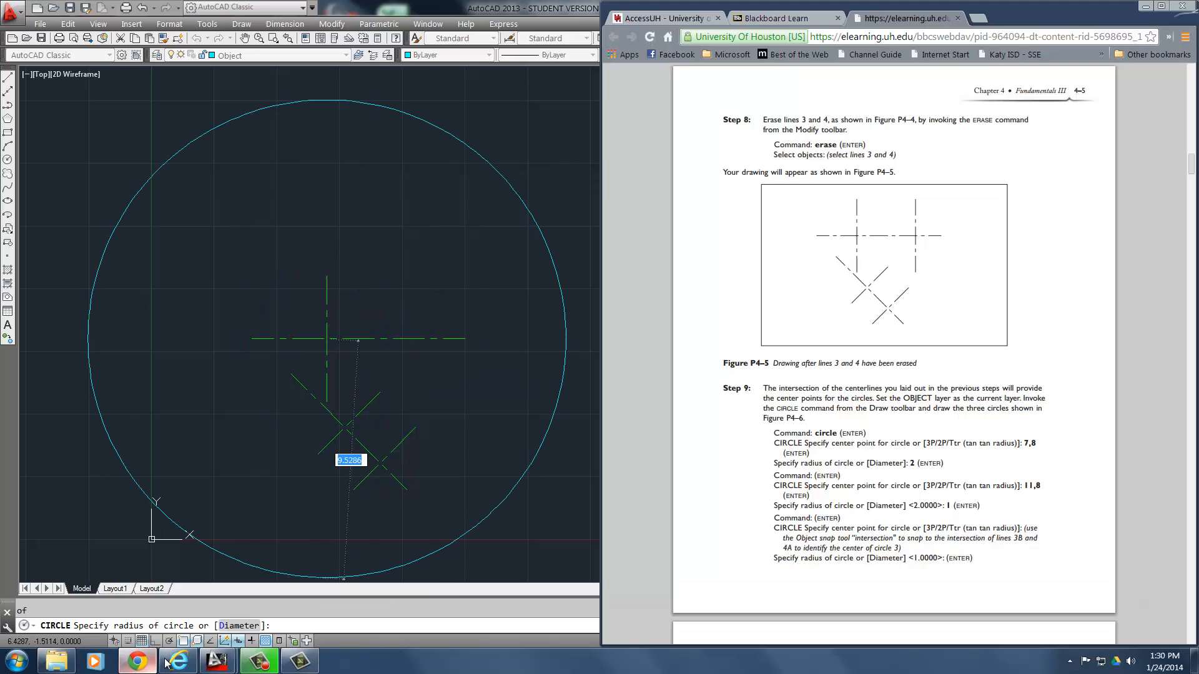
pyautogui.scroll(-8, 988, 414)
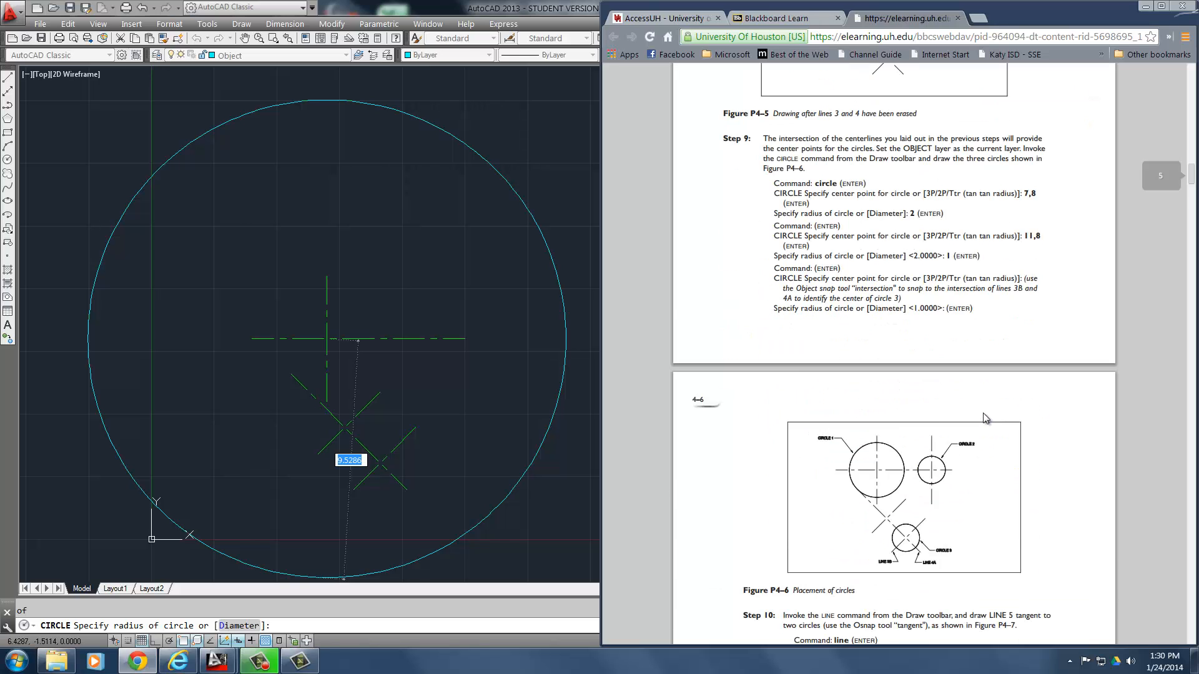
pyautogui.scroll(3, 832, 320)
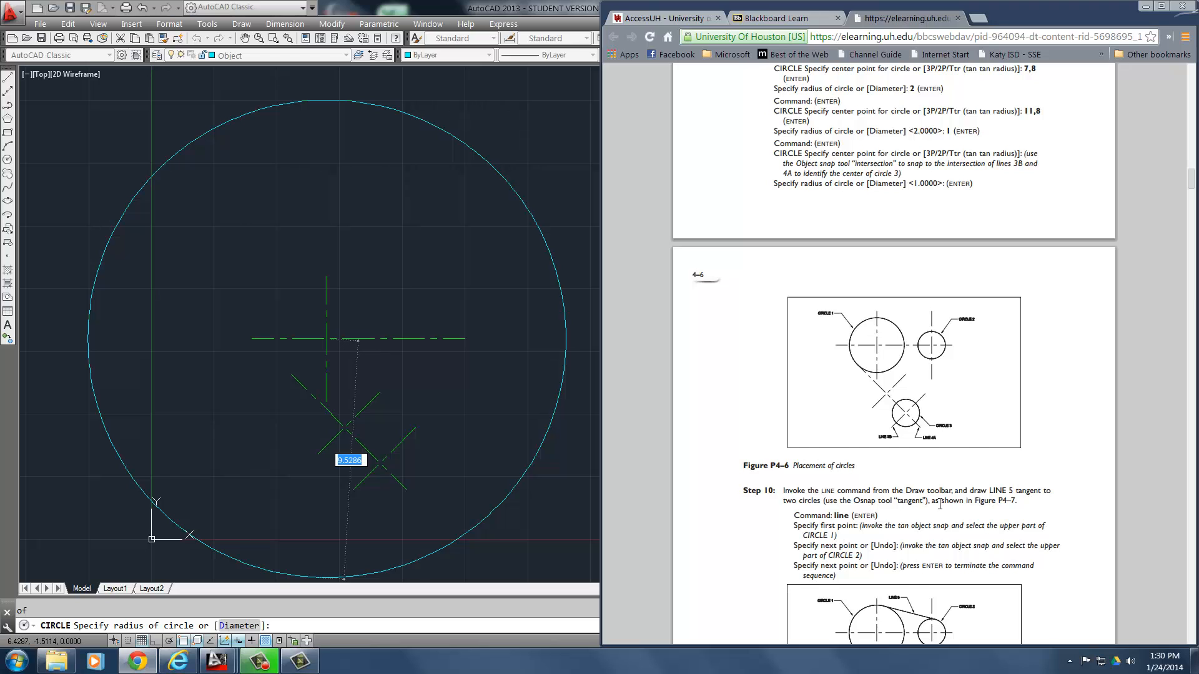
pyautogui.scroll(-1, 924, 498)
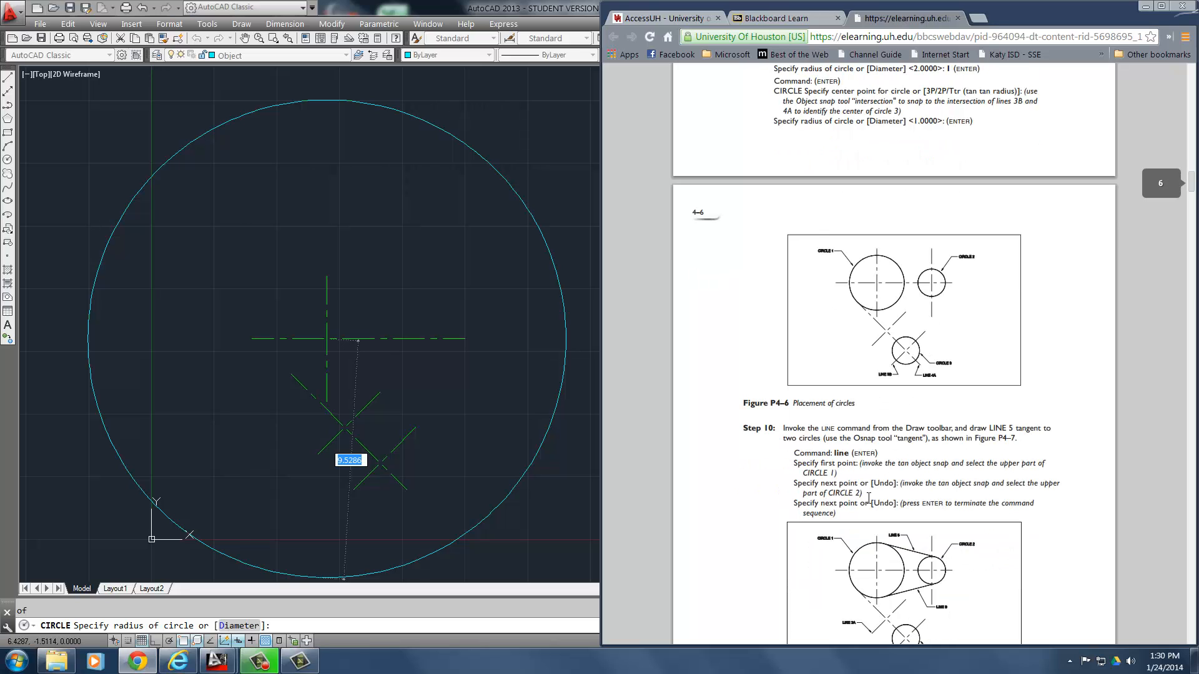
pyautogui.scroll(-2, 893, 462)
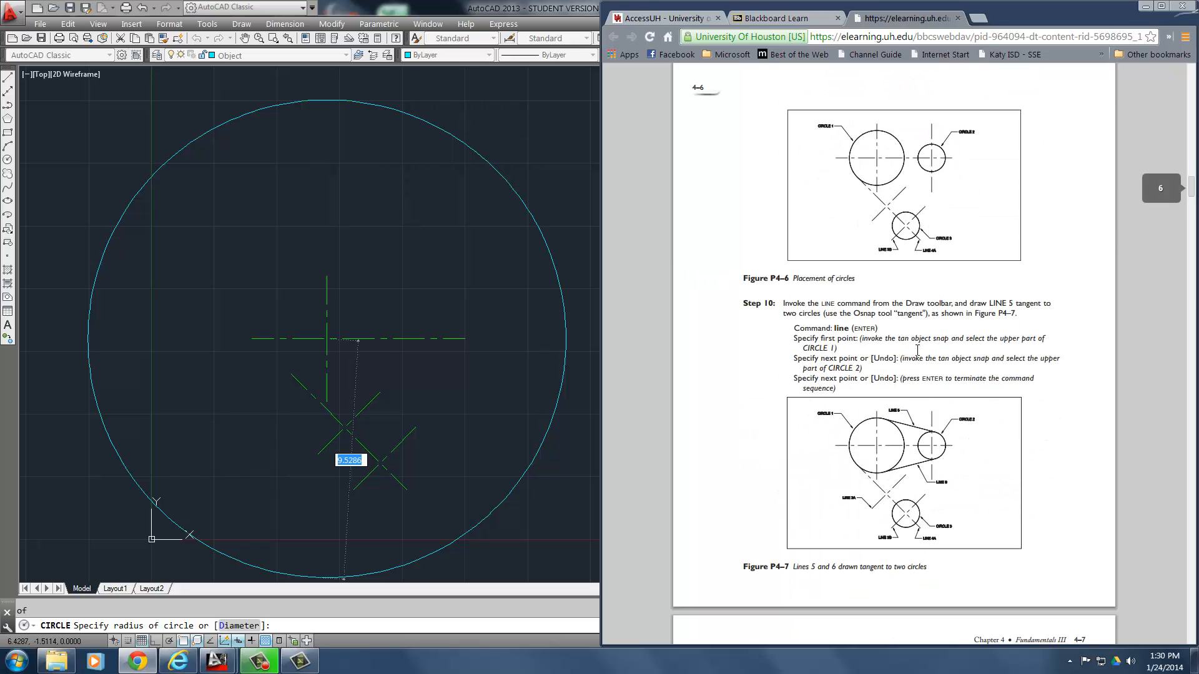
pyautogui.scroll(7, 917, 351)
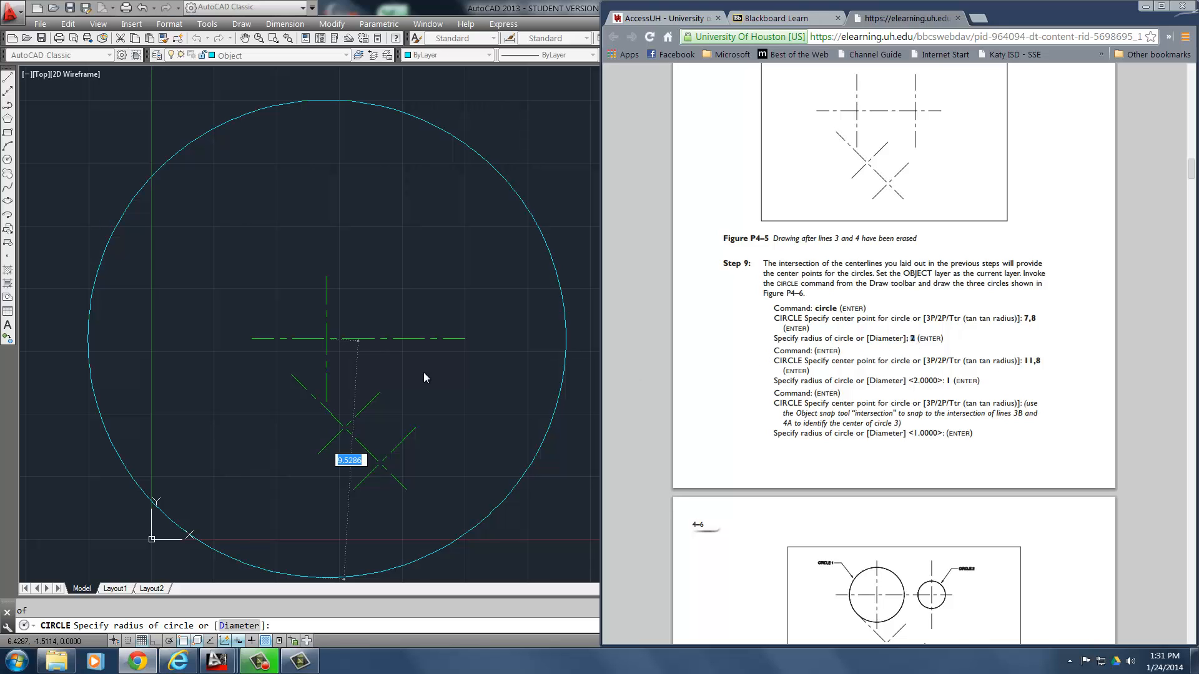
pyautogui.click(475, 303)
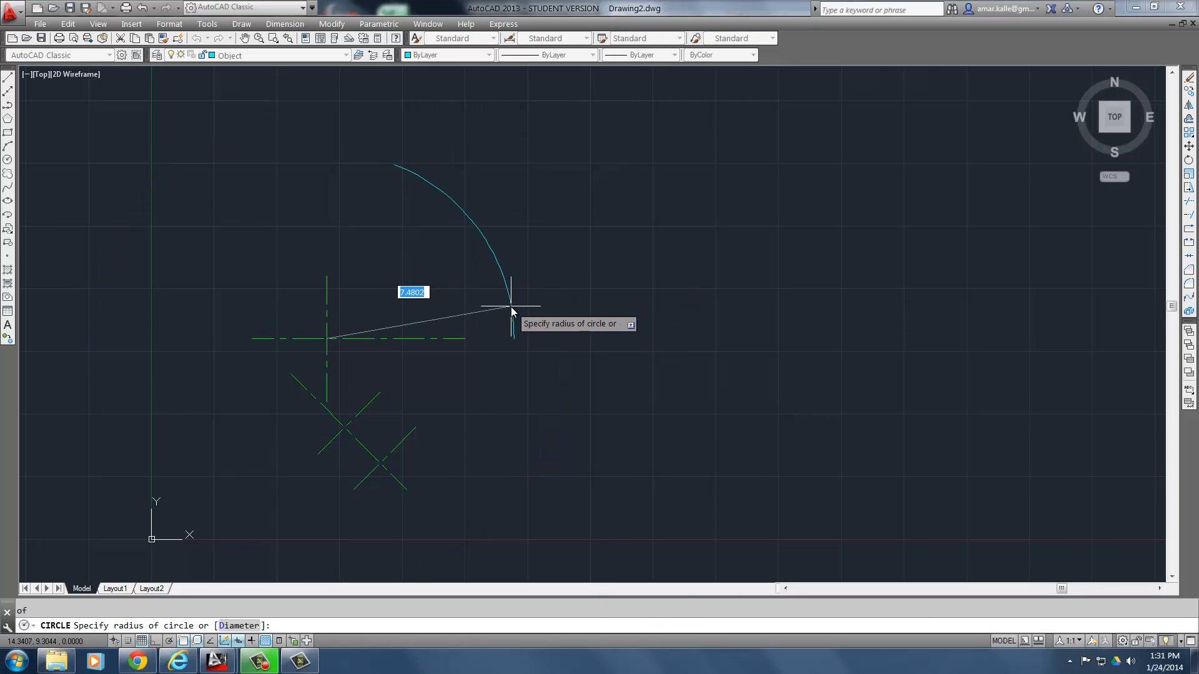
pyautogui.write('2')
pyautogui.press('Return')
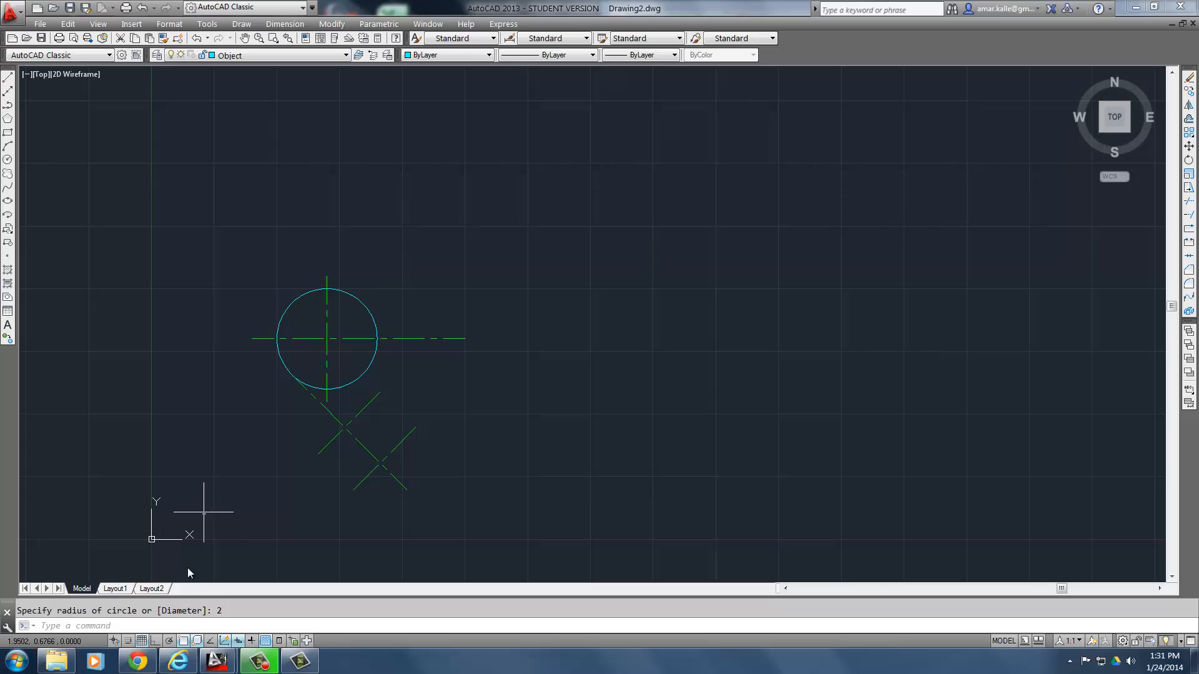
# Check Figure P4-6 in the browser, then offset the vertical centerline 4 units to its right in AutoCAD to construct line 2A.
pyautogui.click(137, 661)
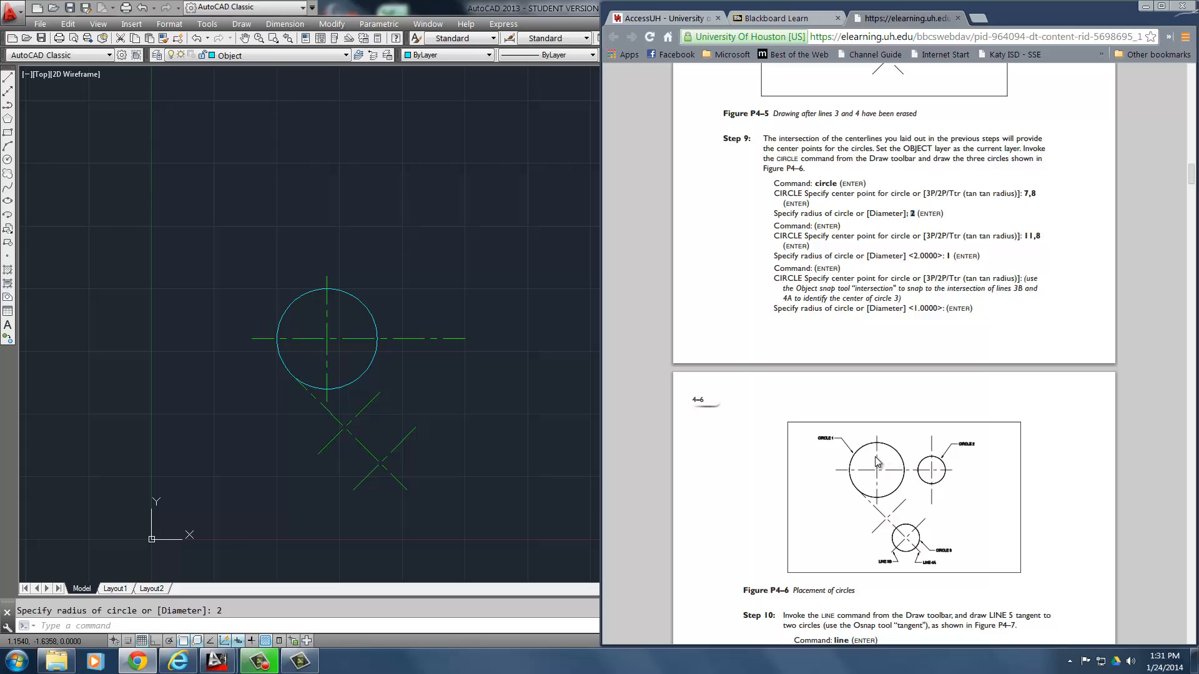
pyautogui.click(475, 244)
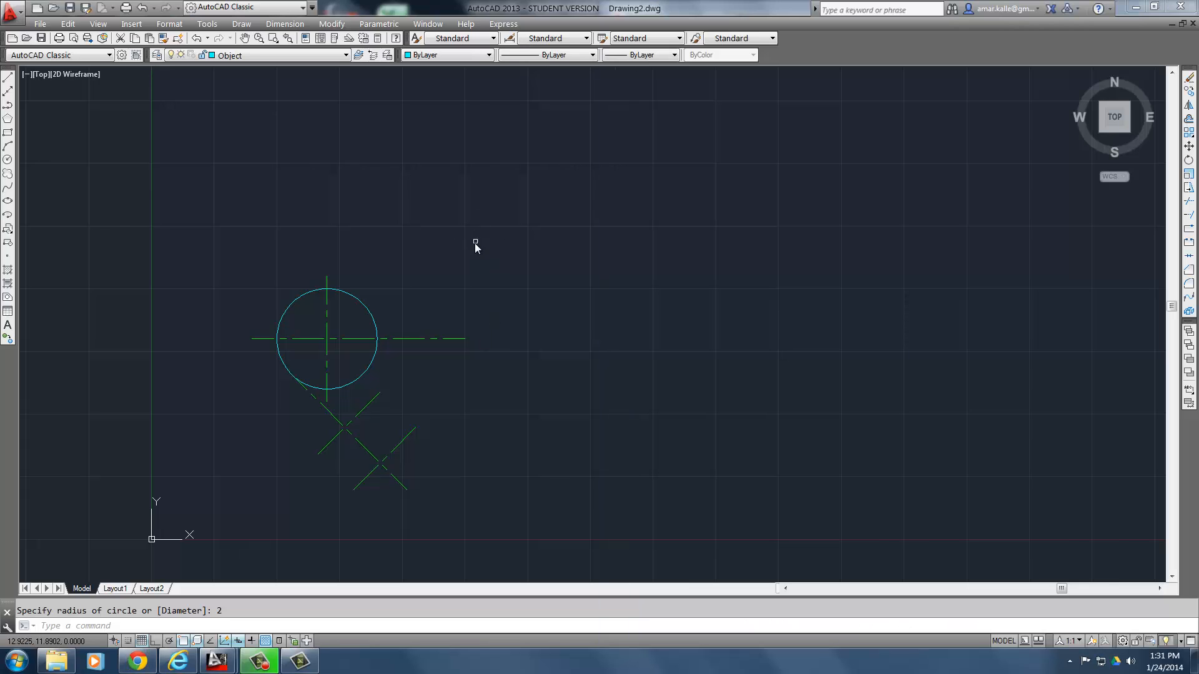
pyautogui.write('o')
pyautogui.press('Return')
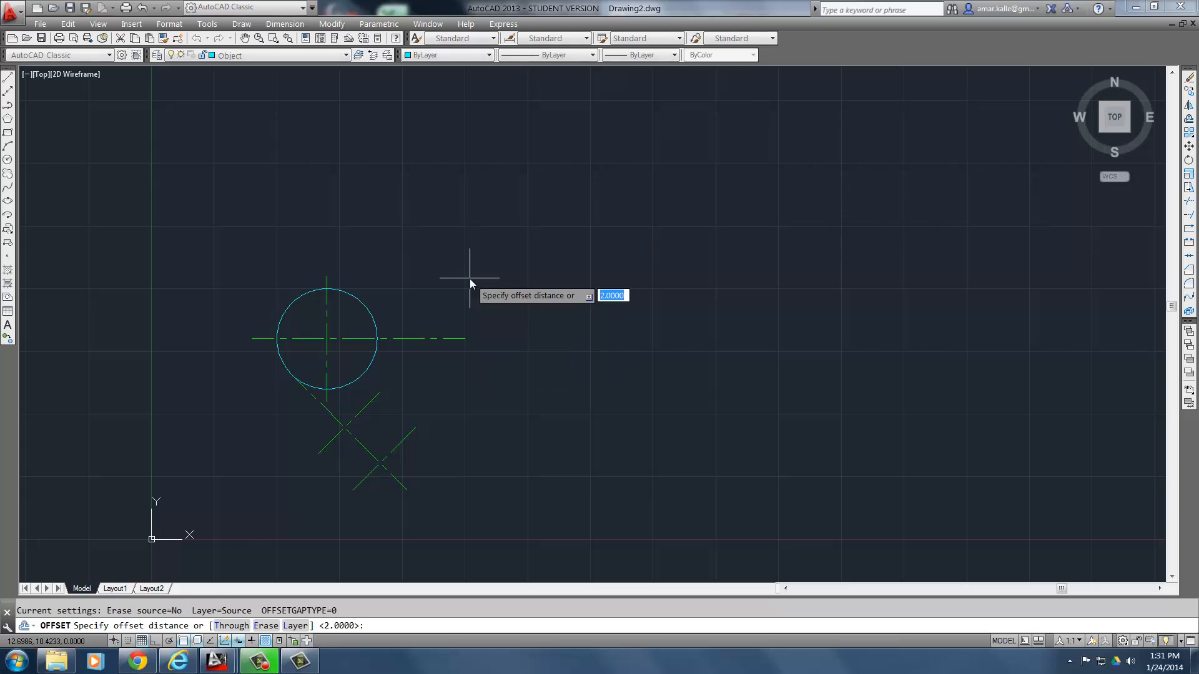
pyautogui.write('4')
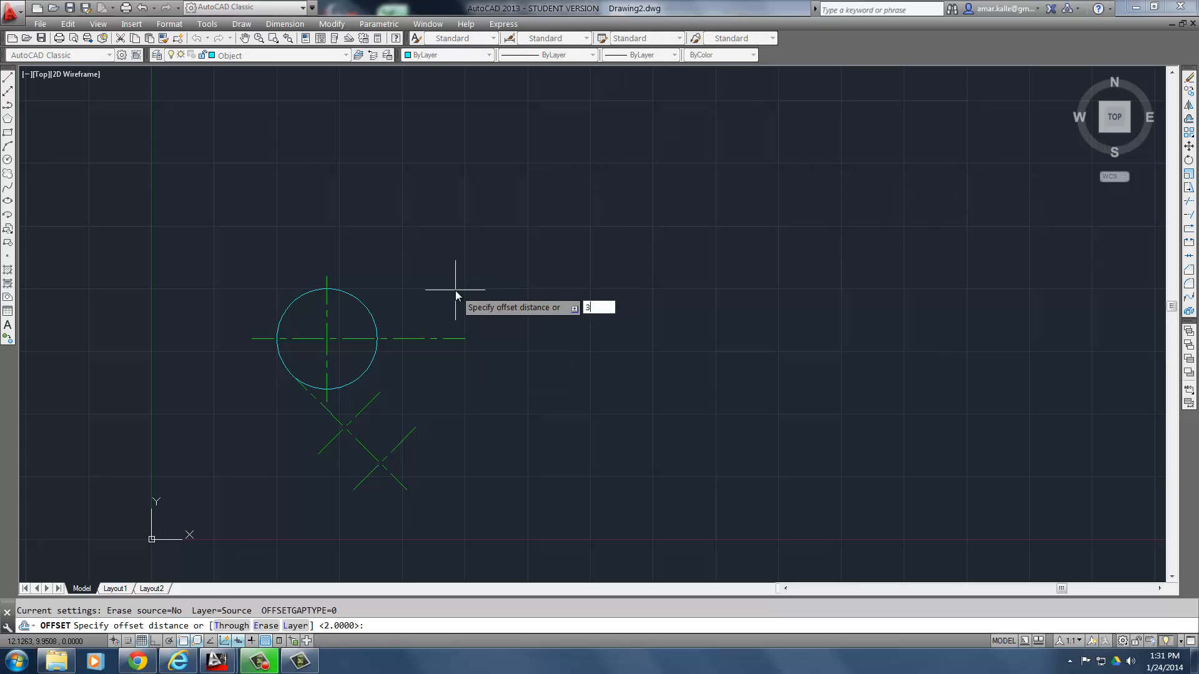
pyautogui.press('Return')
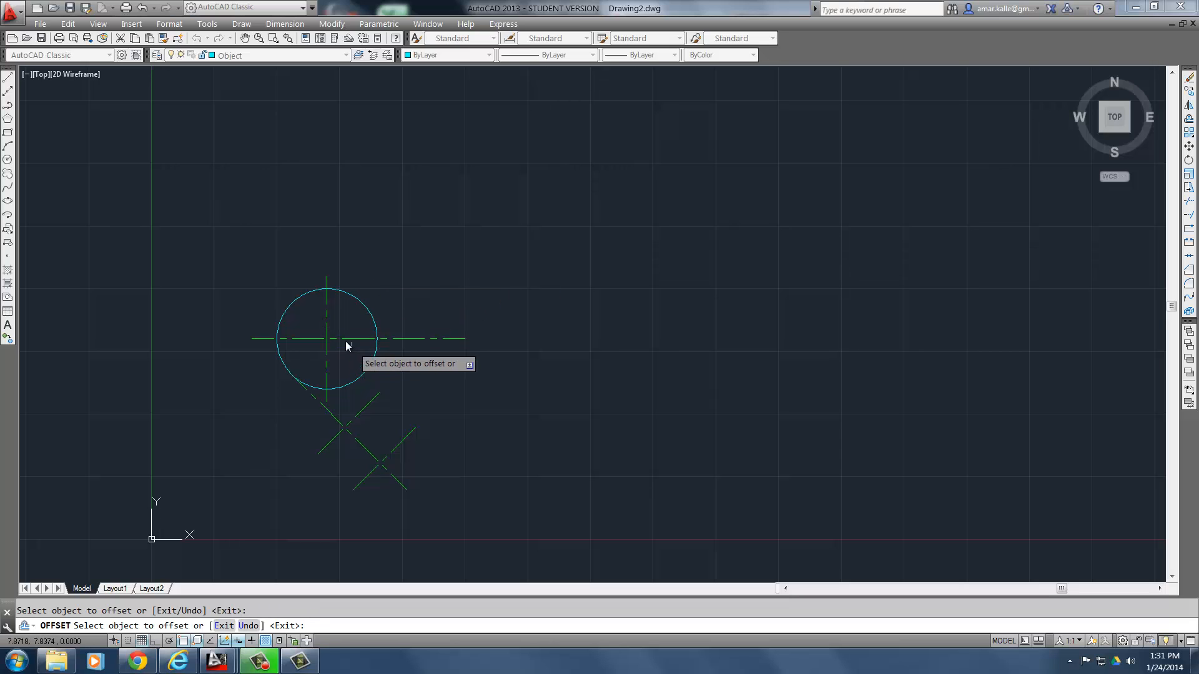
pyautogui.click(327, 334)
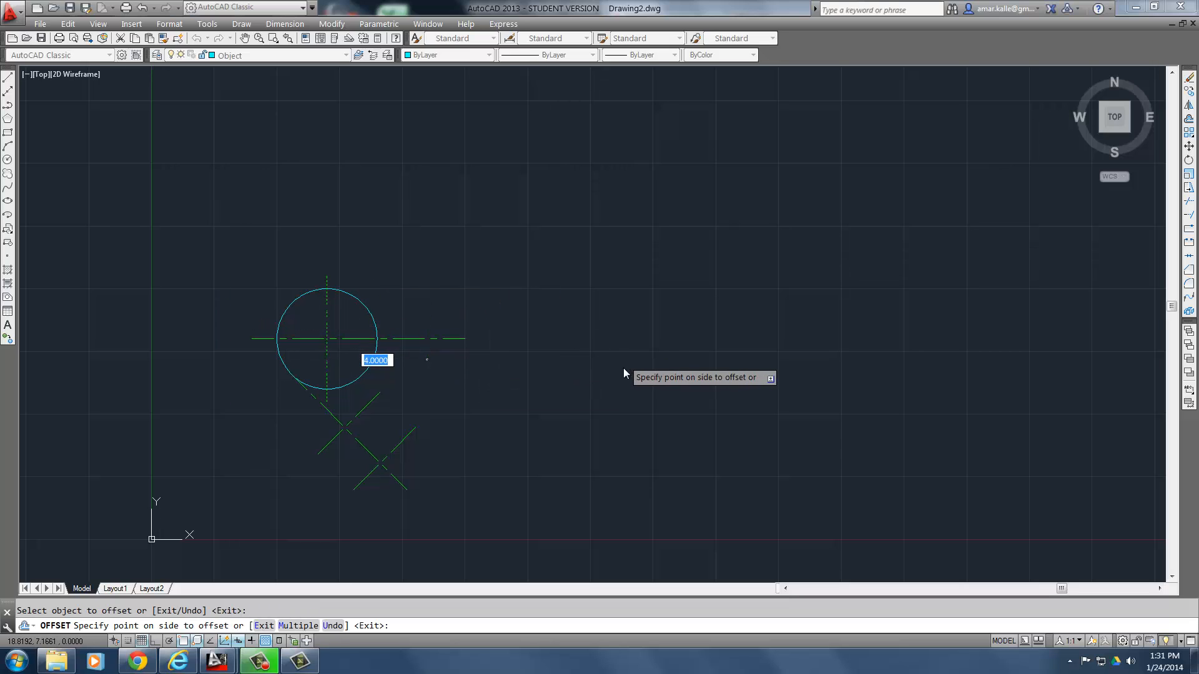
pyautogui.click(624, 372)
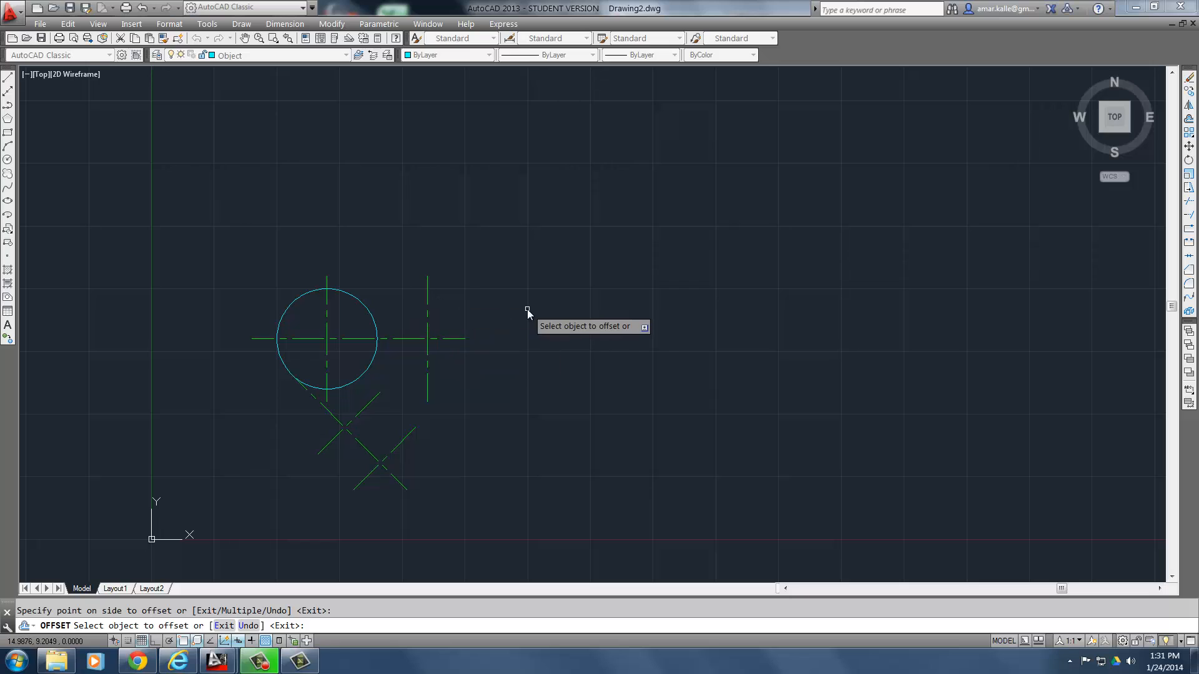
pyautogui.press('Escape')
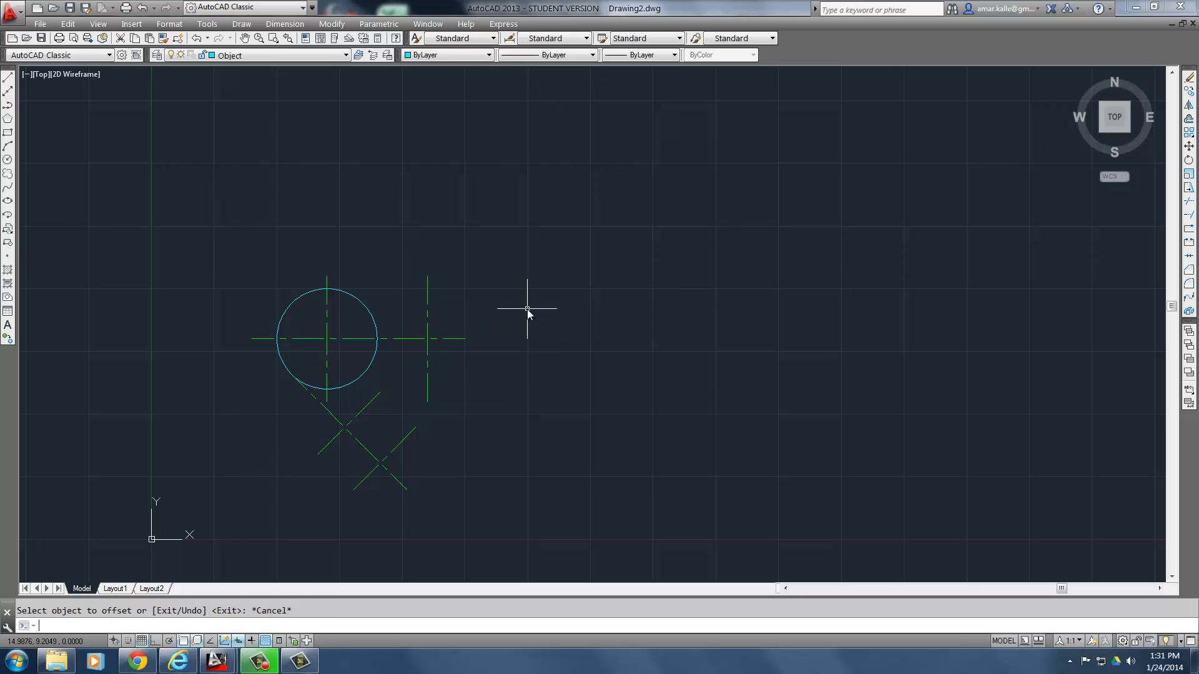
# Draw a circle of radius 1 centered on the intersection of line 2A and the horizontal centerline, checking the radius in Step 9 in the browser.
pyautogui.write('c')
pyautogui.press('Return')
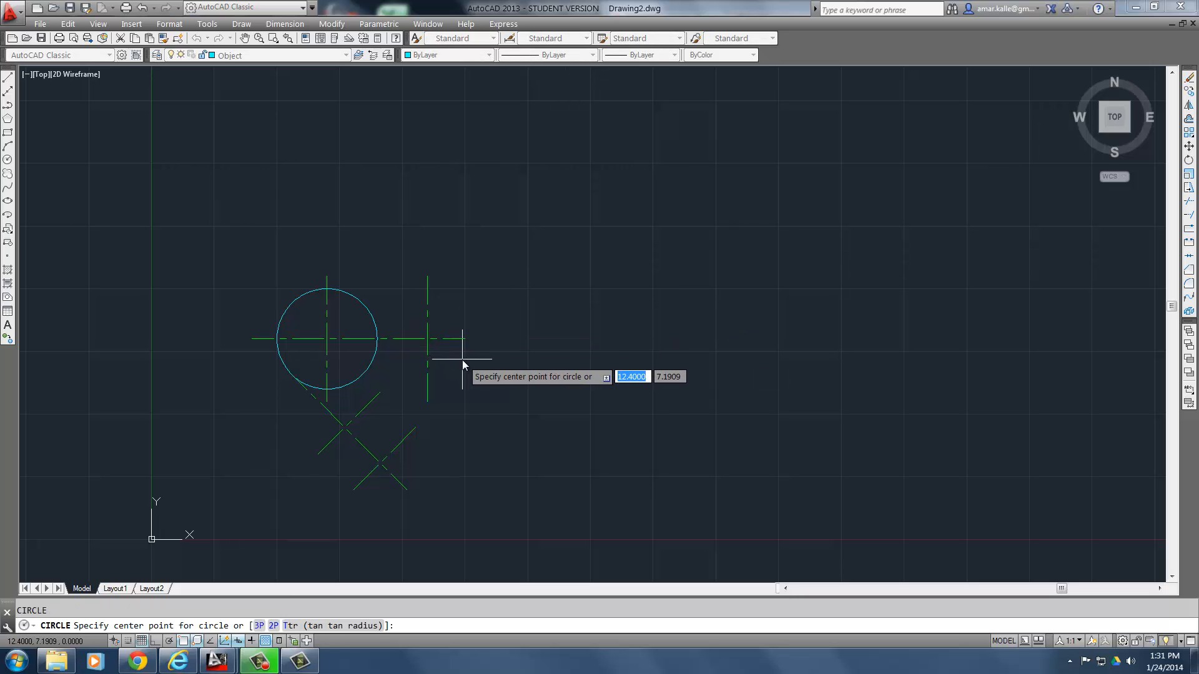
pyautogui.write('int')
pyautogui.press('Return')
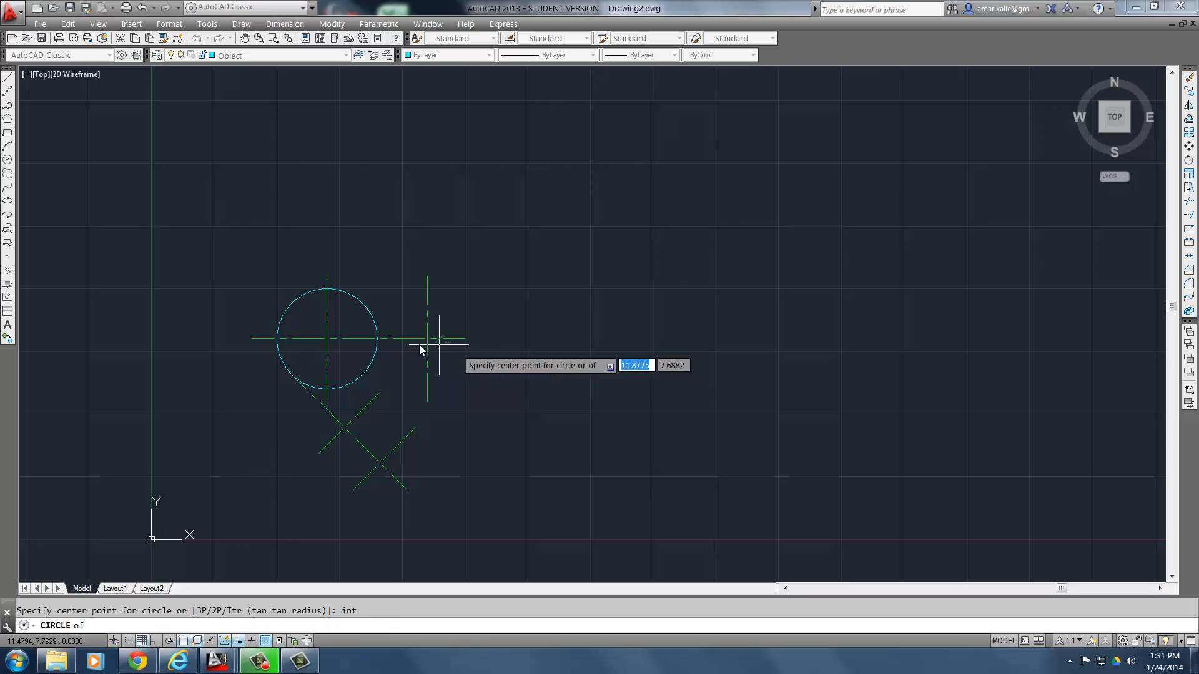
pyautogui.click(428, 339)
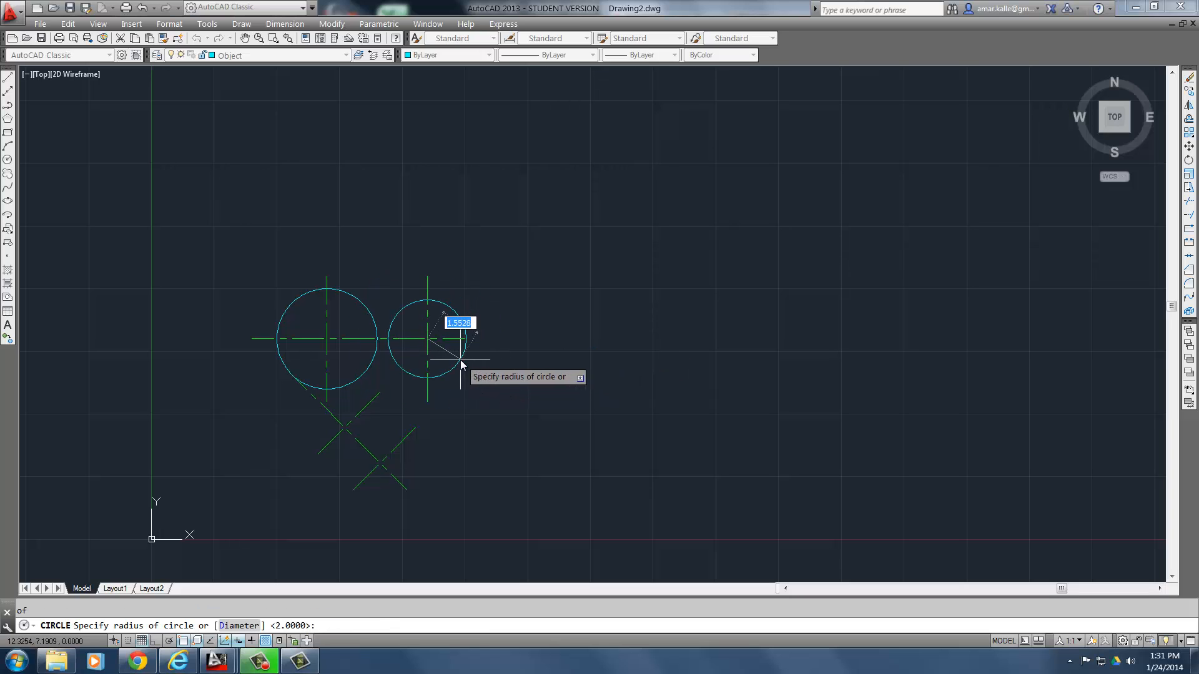
pyautogui.click(138, 660)
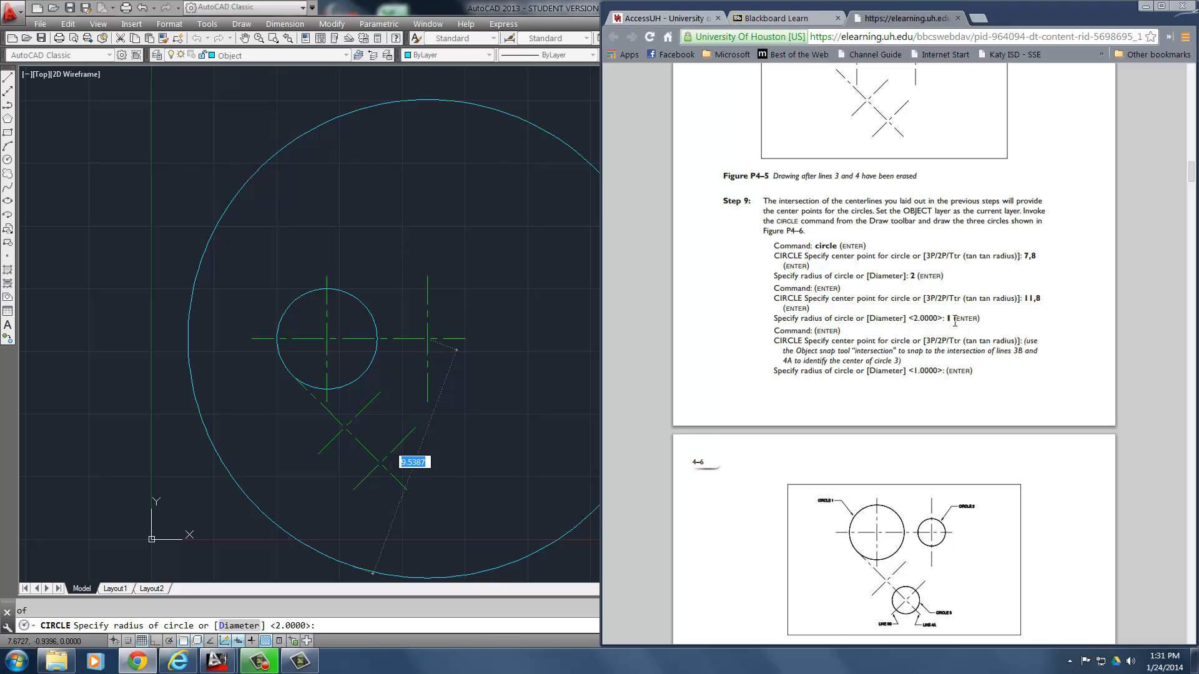
pyautogui.click(476, 348)
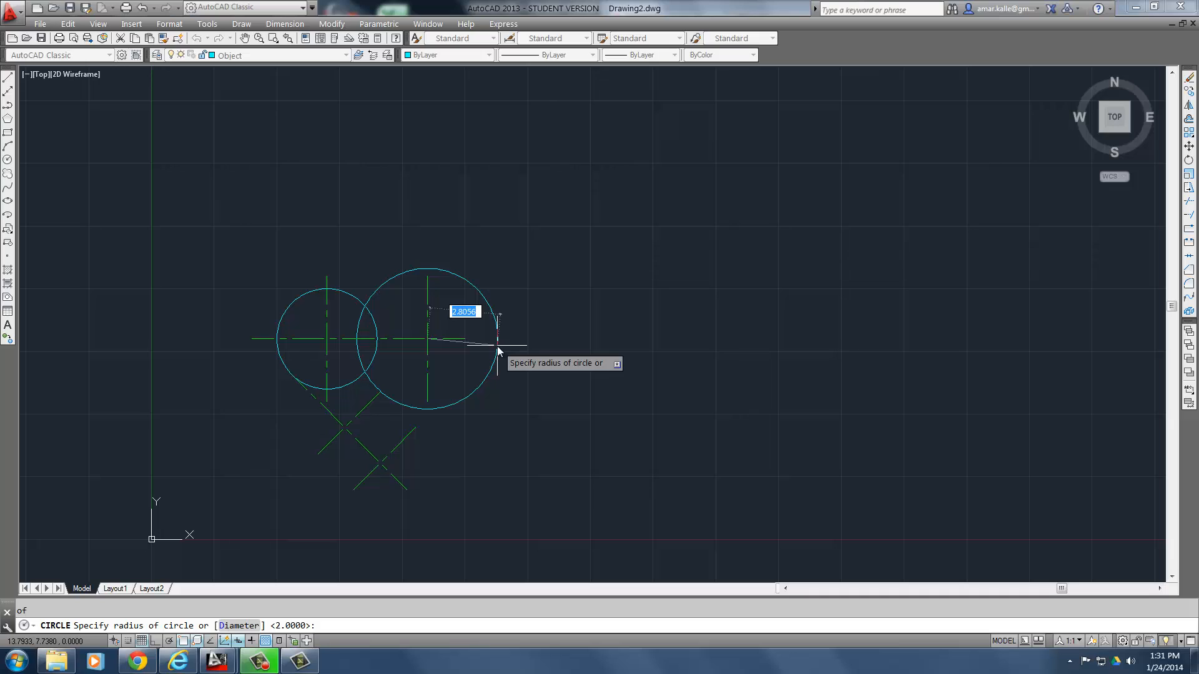
pyautogui.press('Return')
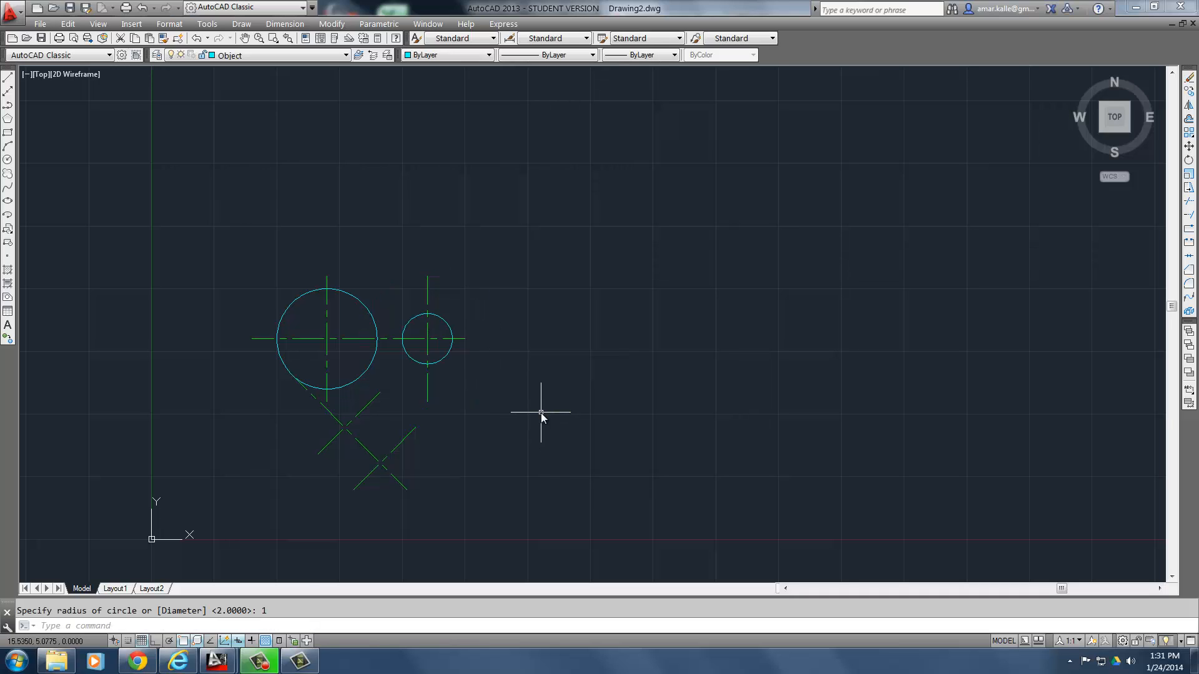
# Check circle 3 in Step 9 in the browser, then draw it in AutoCAD with radius 1 at the lower intersection of the diagonal centerlines.
pyautogui.click(151, 665)
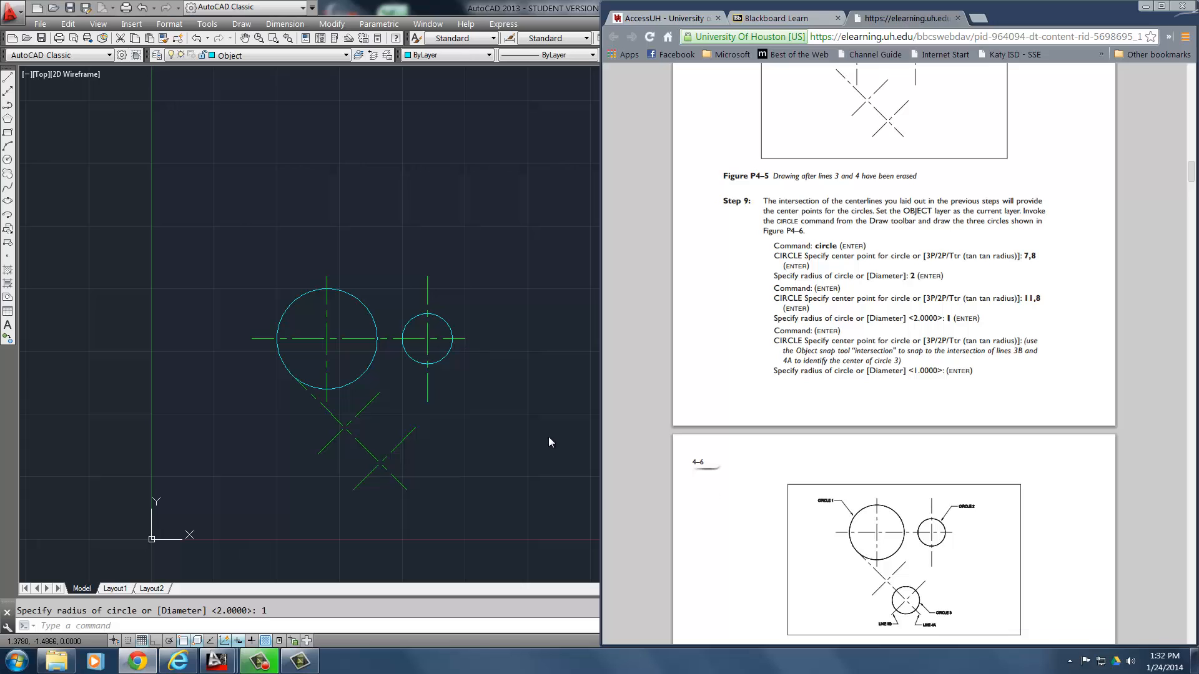
pyautogui.click(532, 427)
pyautogui.press('Return')
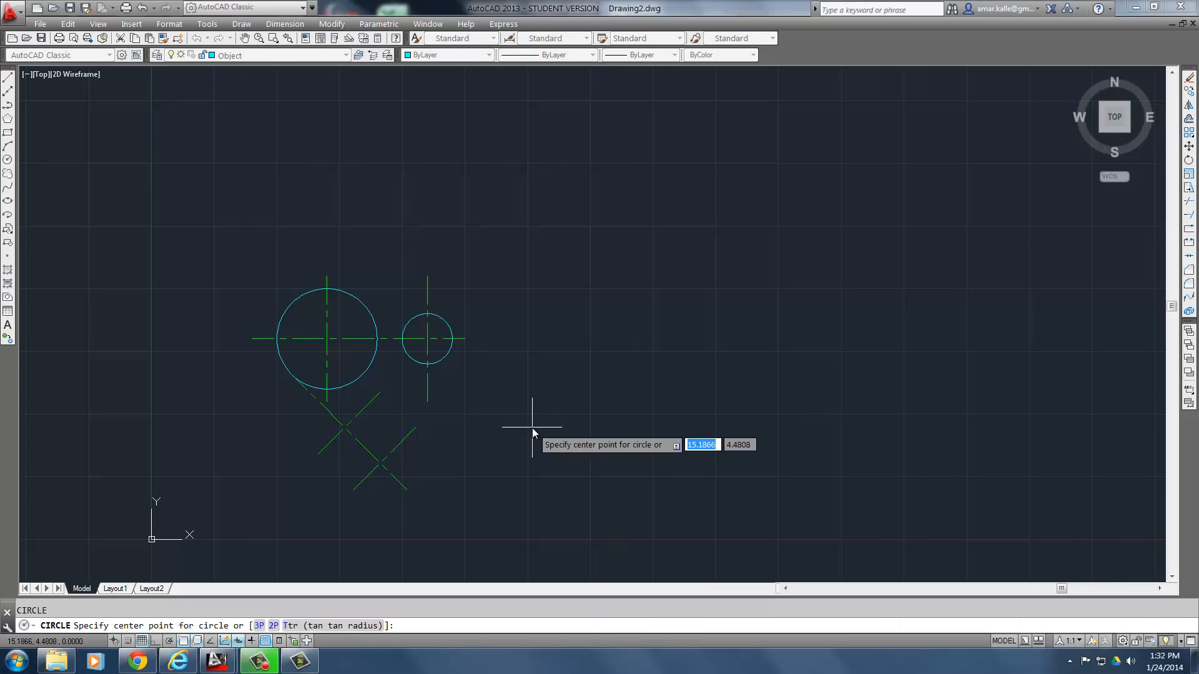
pyautogui.write('imn')
pyautogui.press('BackSpace')
pyautogui.press('BackSpace')
pyautogui.press('BackSpace')
pyautogui.write('int')
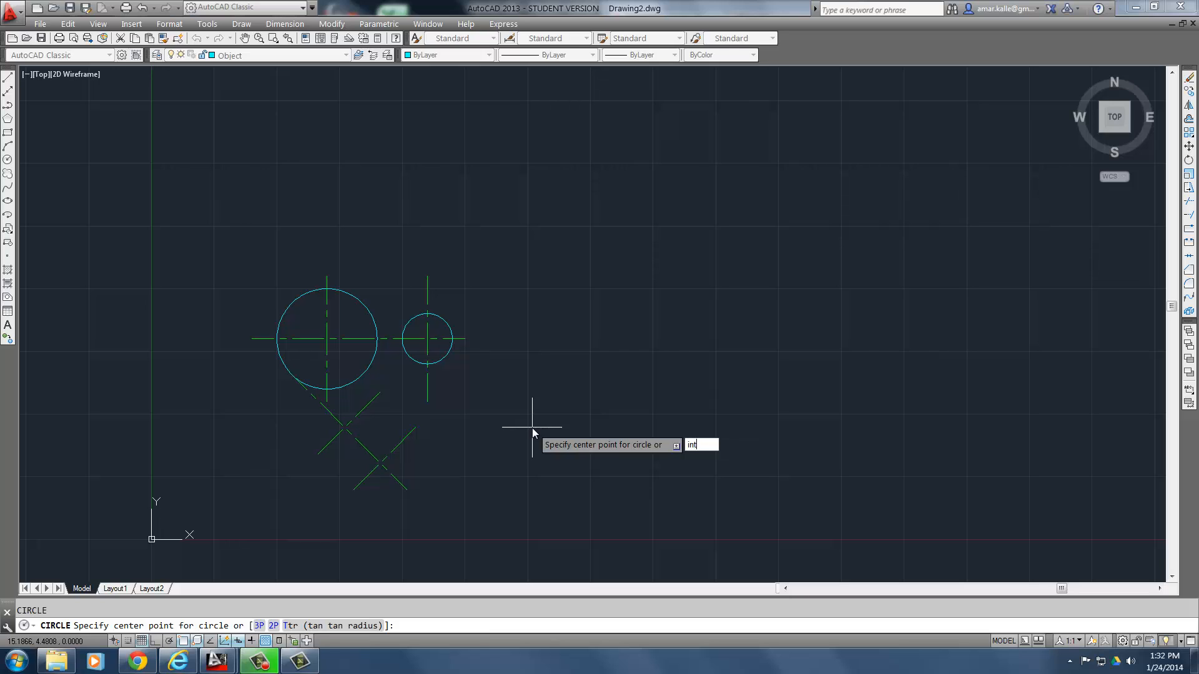
pyautogui.press('Return')
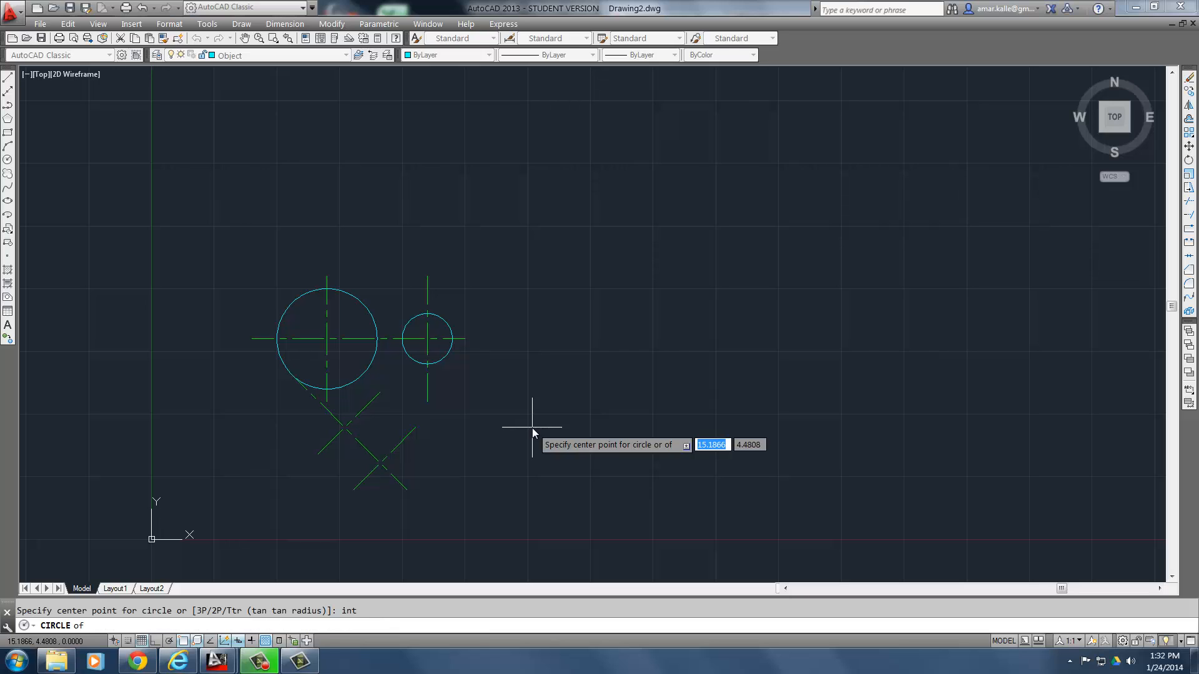
pyautogui.click(380, 462)
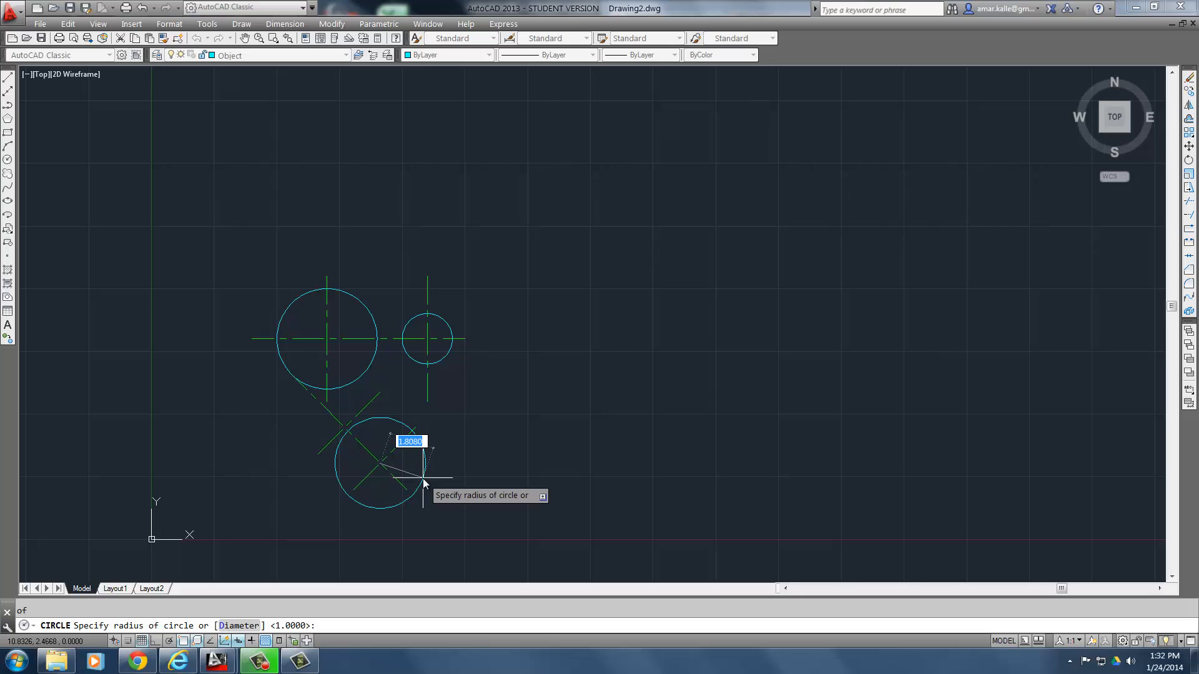
pyautogui.write('1')
pyautogui.press('Return')
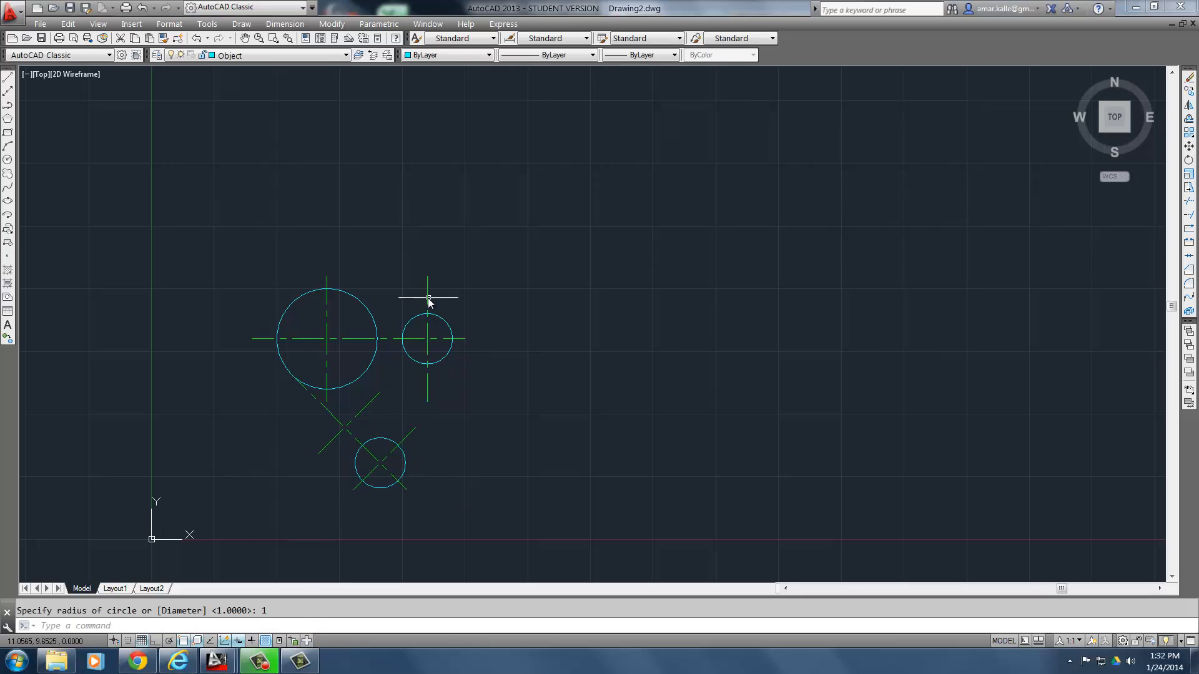
# Switch to the browser and read Step 10 with Figure P4-7 on drawing line 5 tangent to circles 1 and 2, then return to AutoCAD.
pyautogui.click(137, 661)
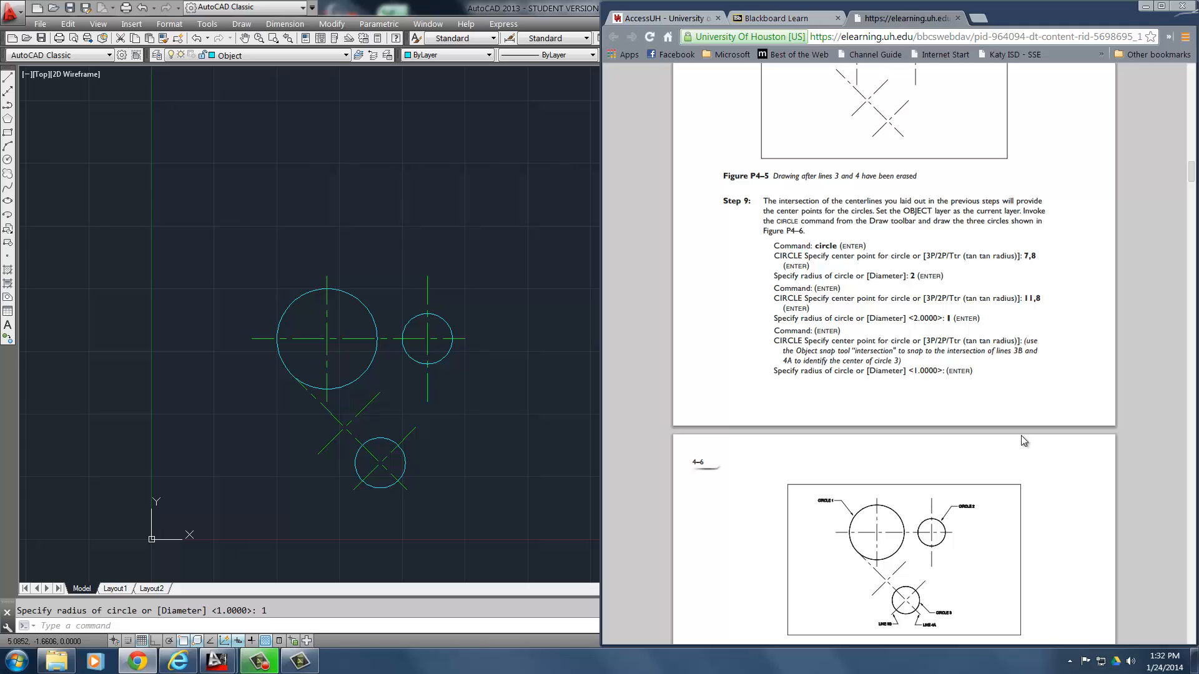
pyautogui.scroll(-2, 846, 371)
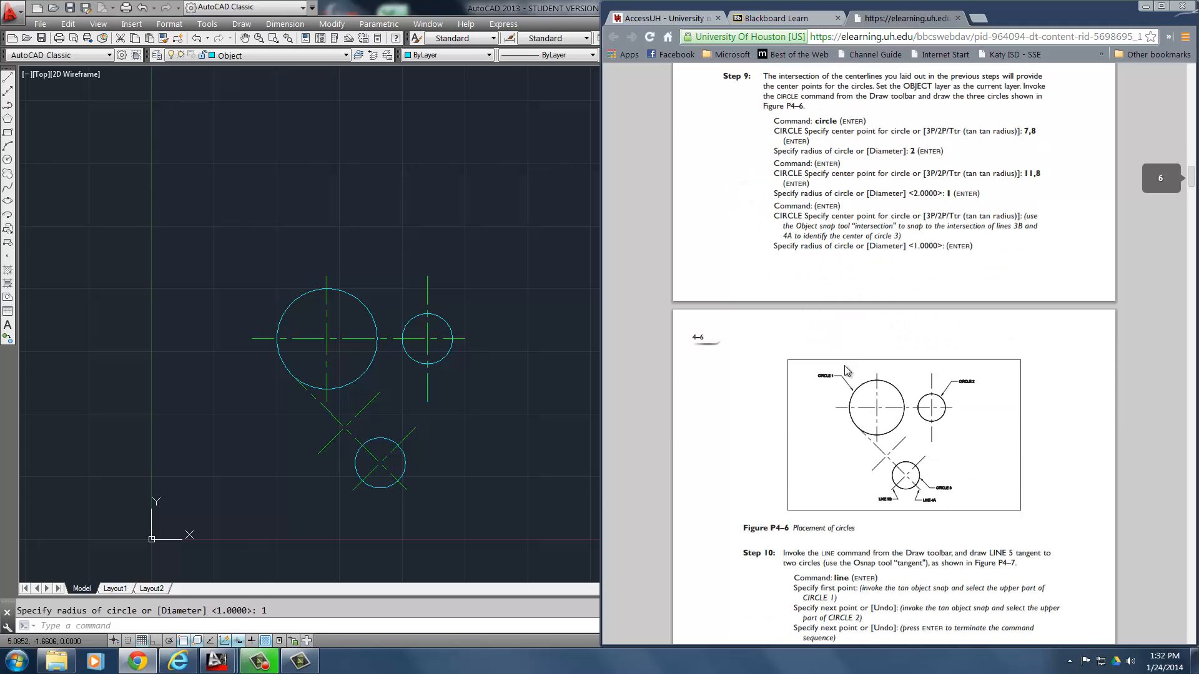
pyautogui.scroll(-3, 900, 476)
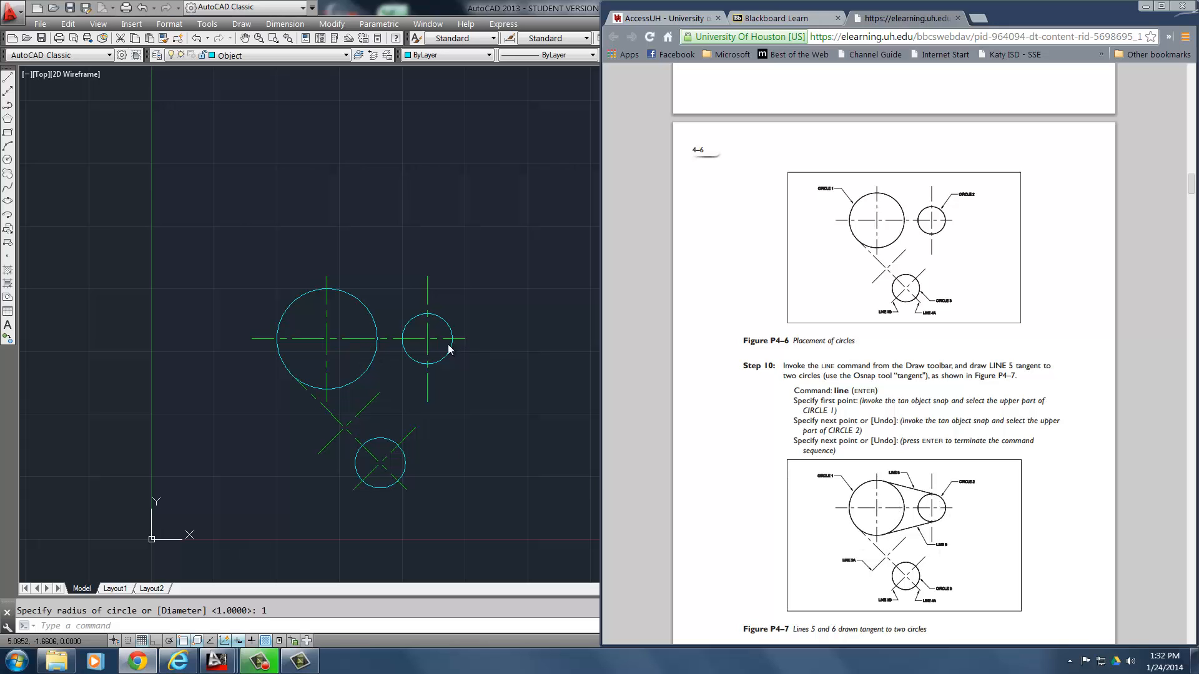
pyautogui.scroll(-3, 995, 506)
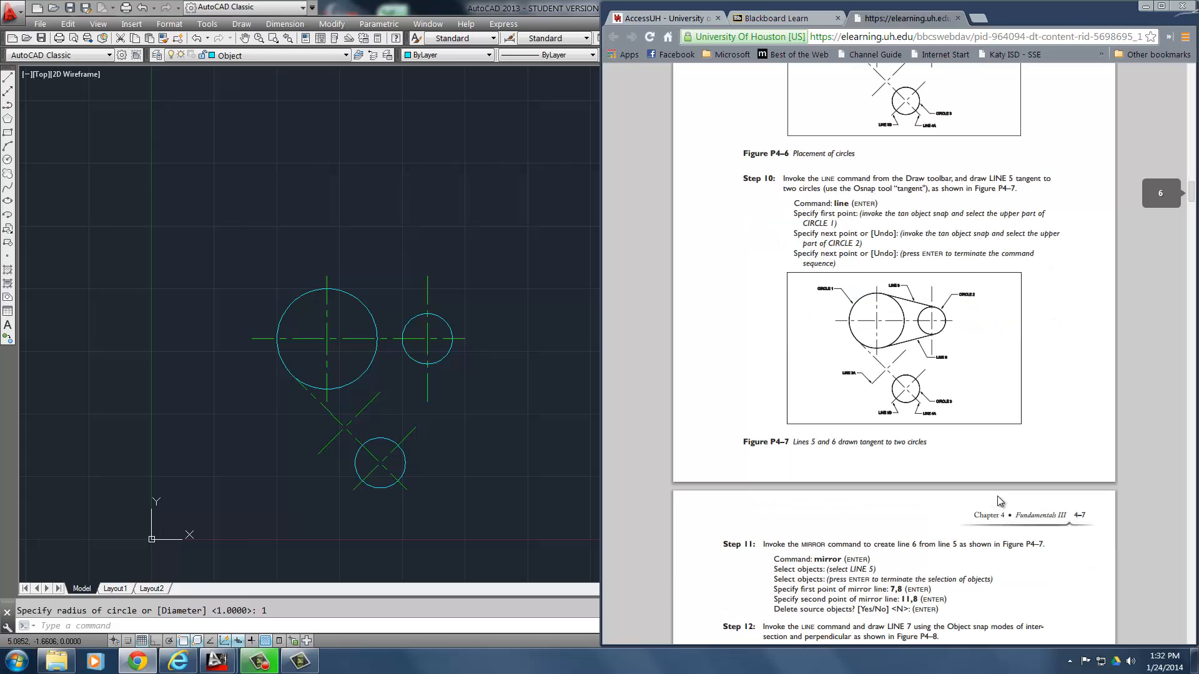
pyautogui.scroll(3, 999, 502)
pyautogui.click(541, 510)
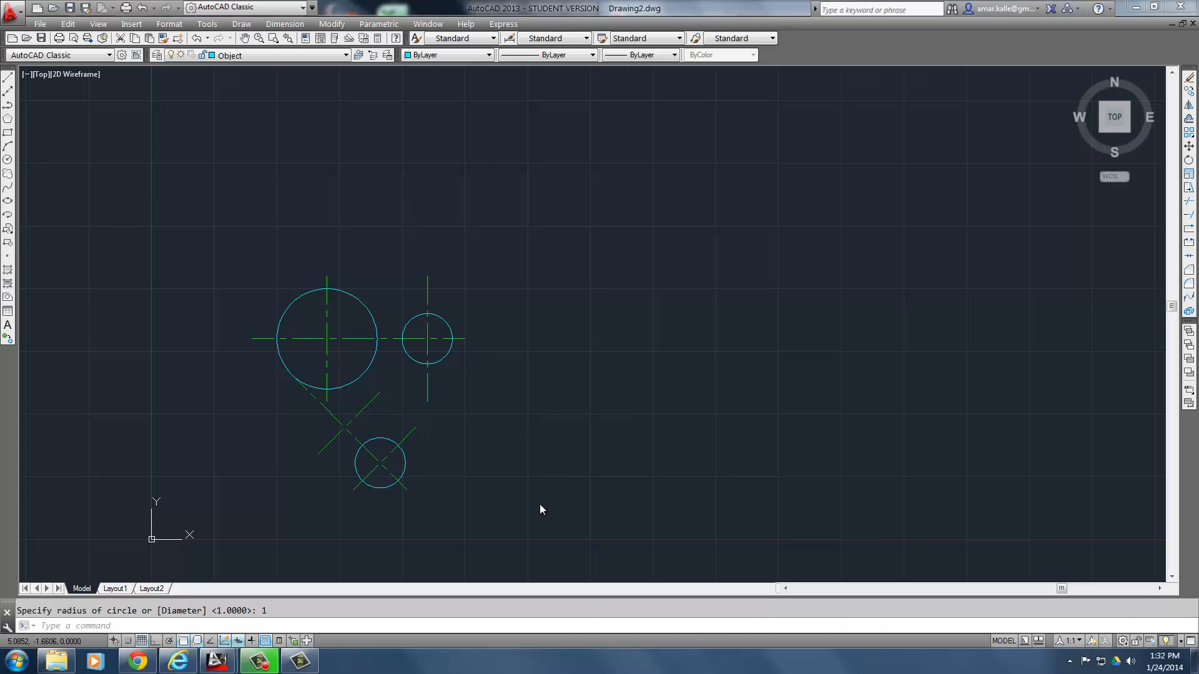
# Draw a line from the upper part of the large circle to the upper part of the small circle beside it, using tangent snaps at both ends.
pyautogui.write('l')
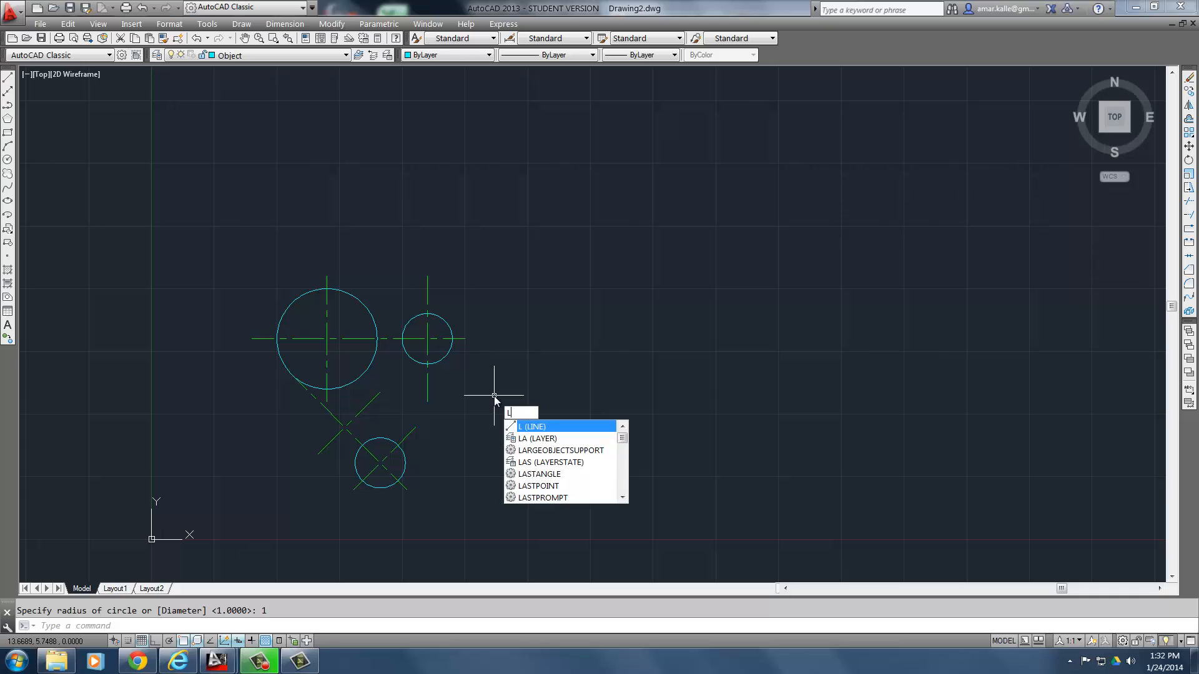
pyautogui.press('Return')
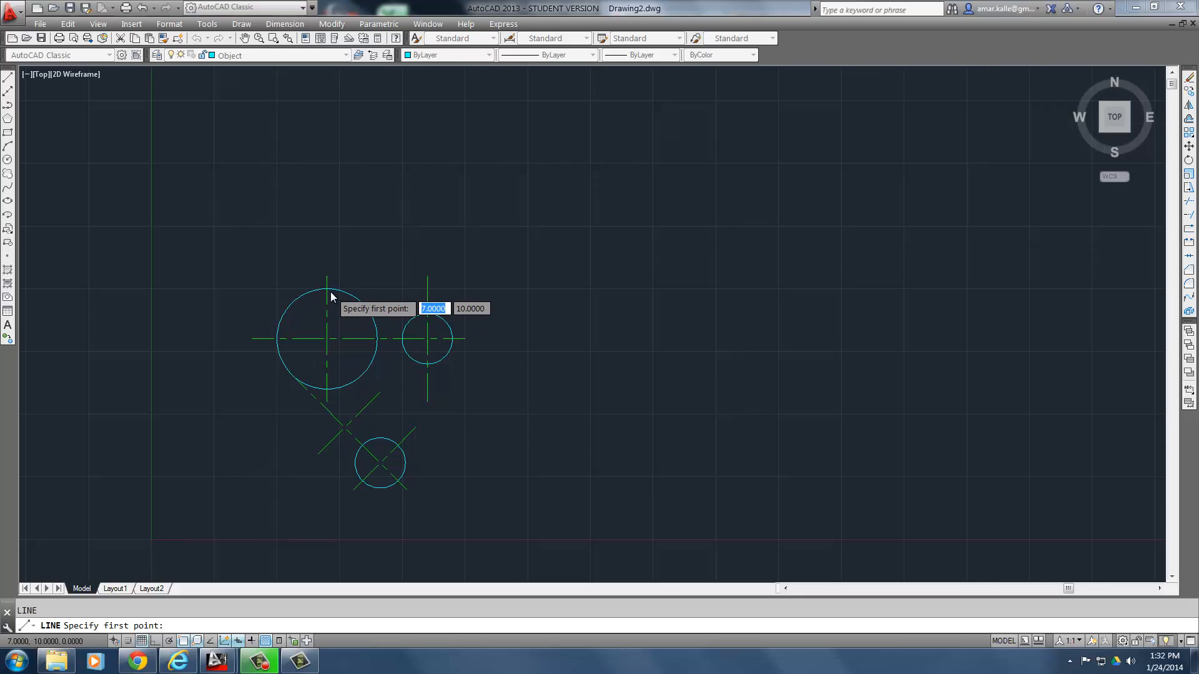
pyautogui.scroll(4, 331, 291)
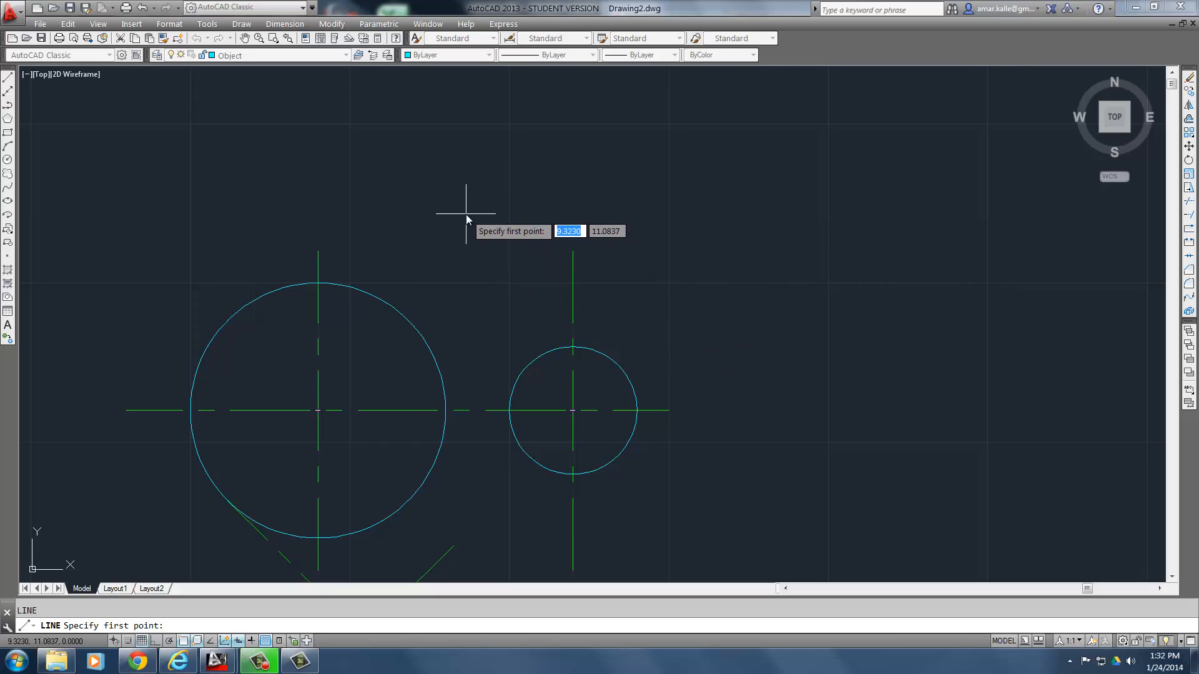
pyautogui.write('tan')
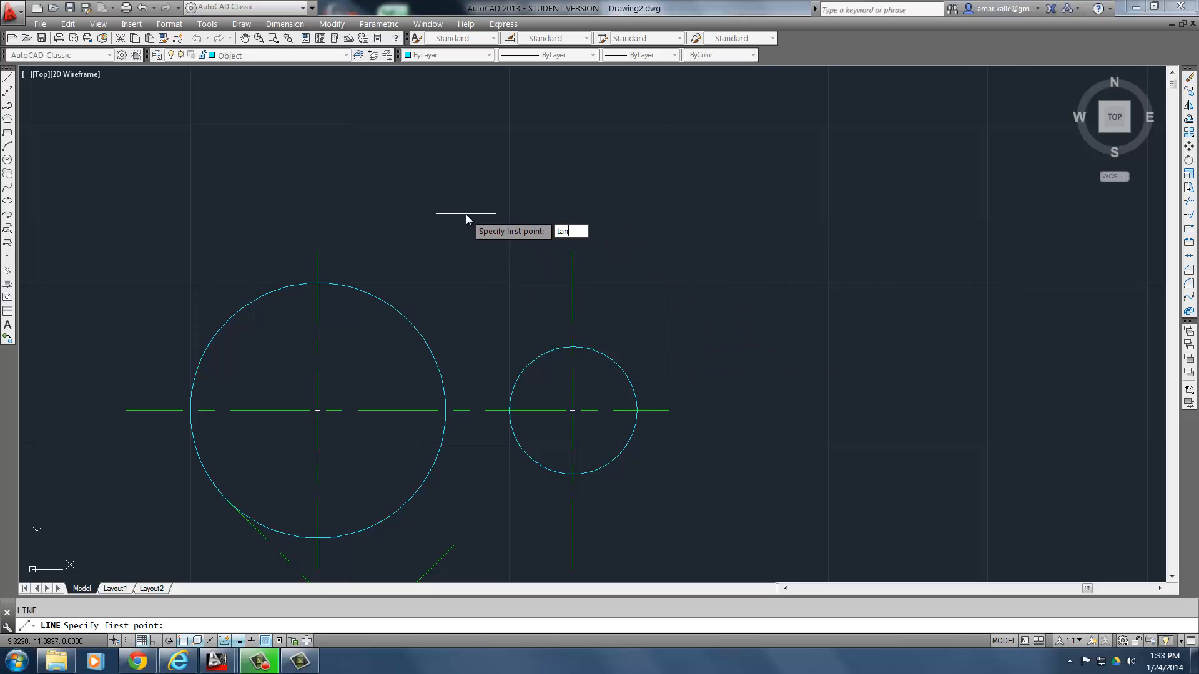
pyautogui.press('Return')
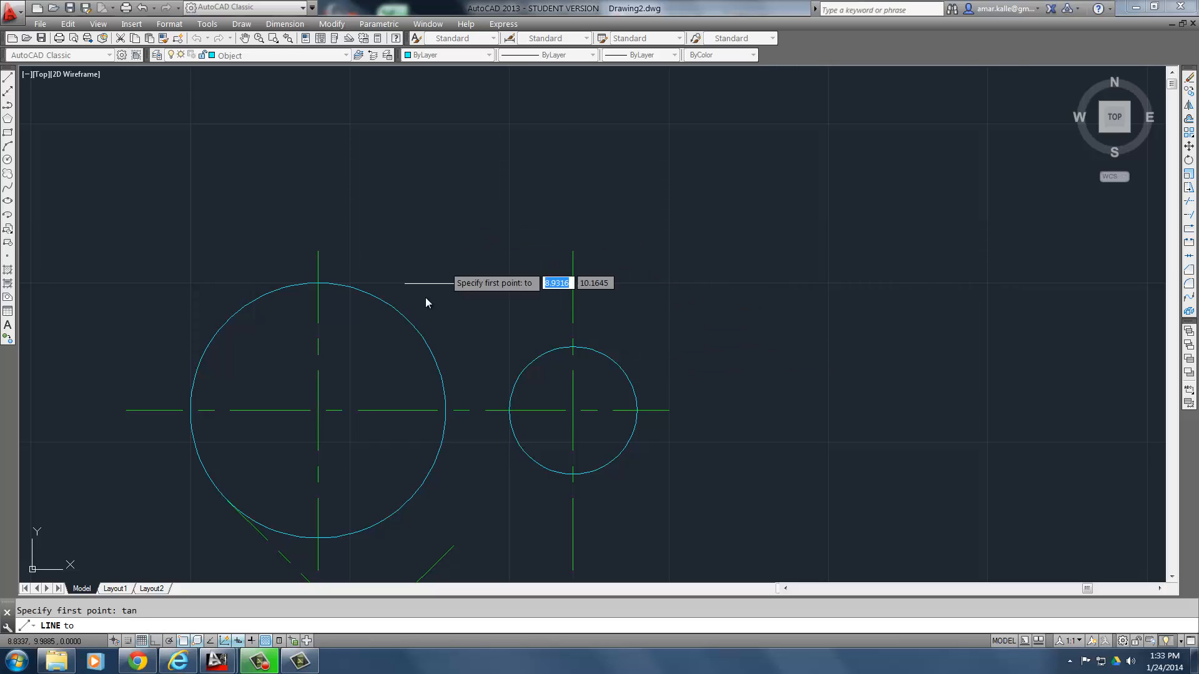
pyautogui.click(357, 293)
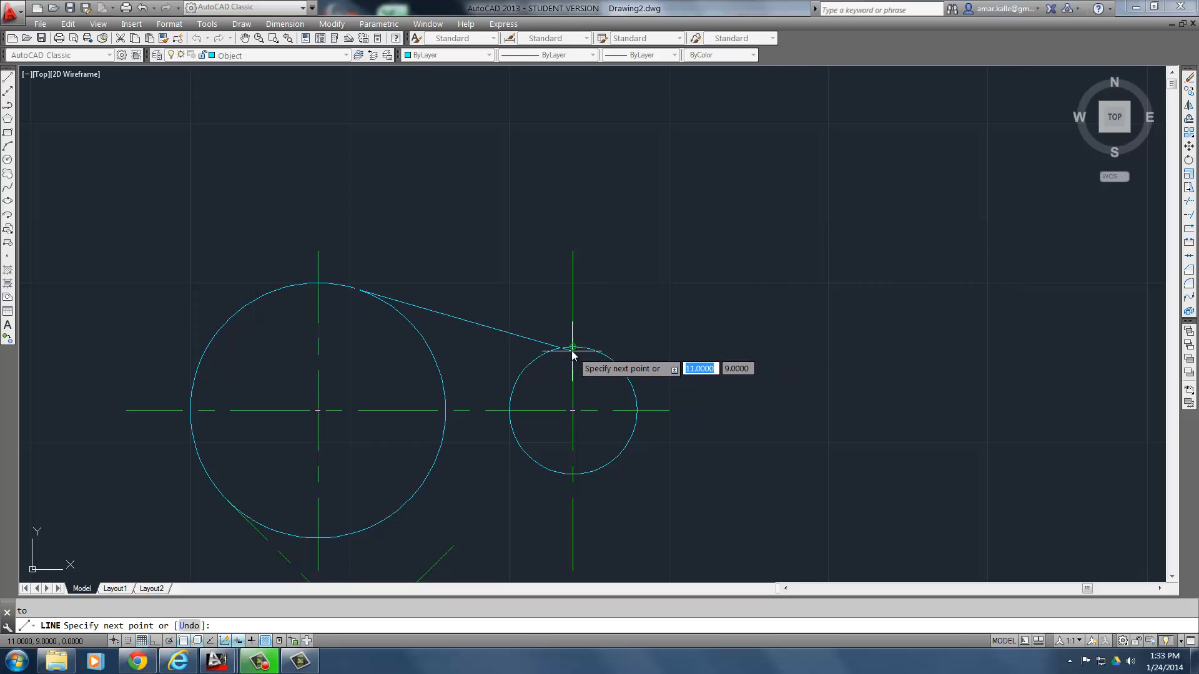
pyautogui.write('tan')
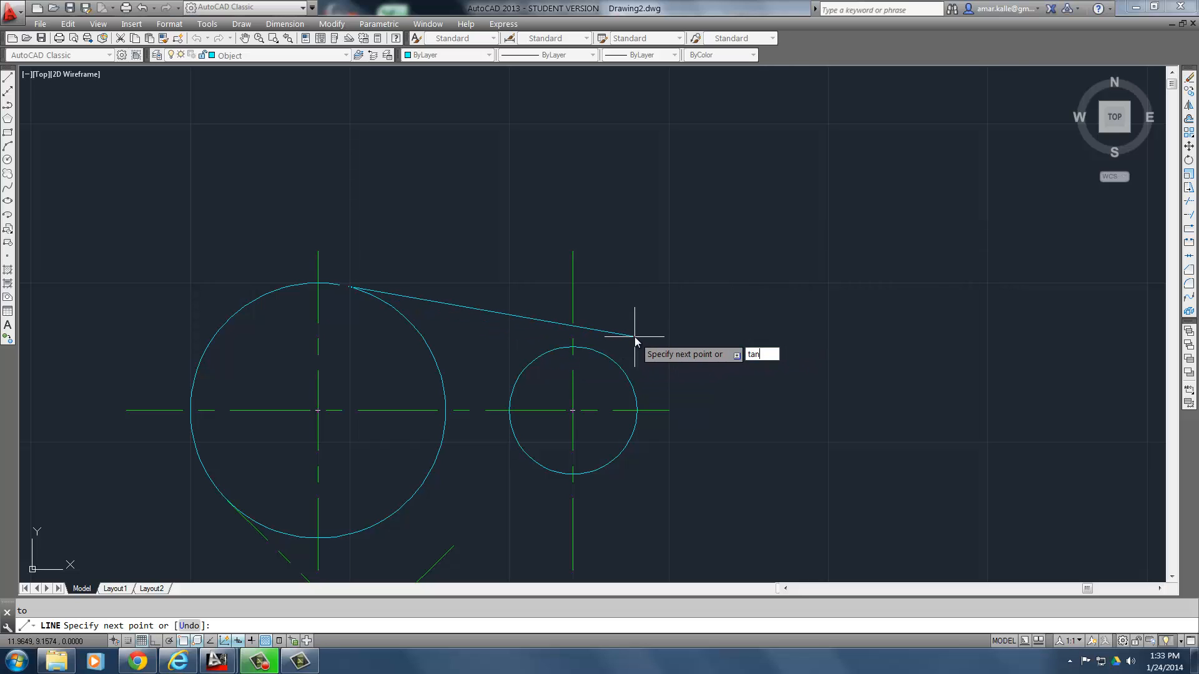
pyautogui.press('Return')
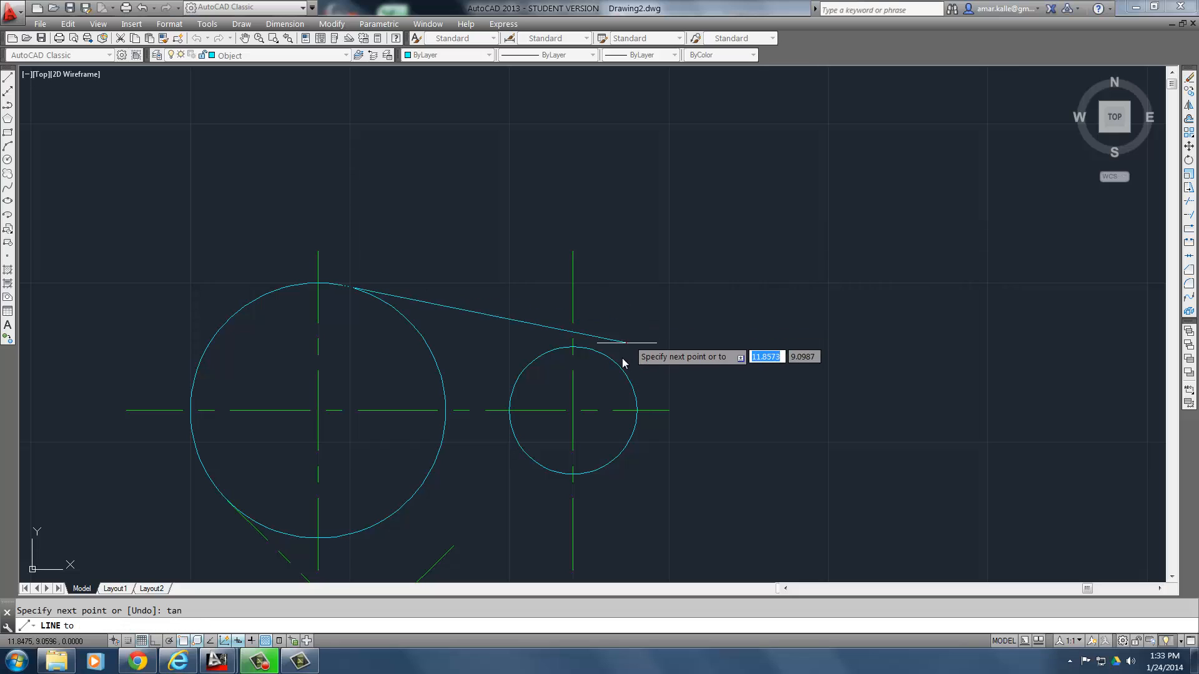
pyautogui.click(611, 355)
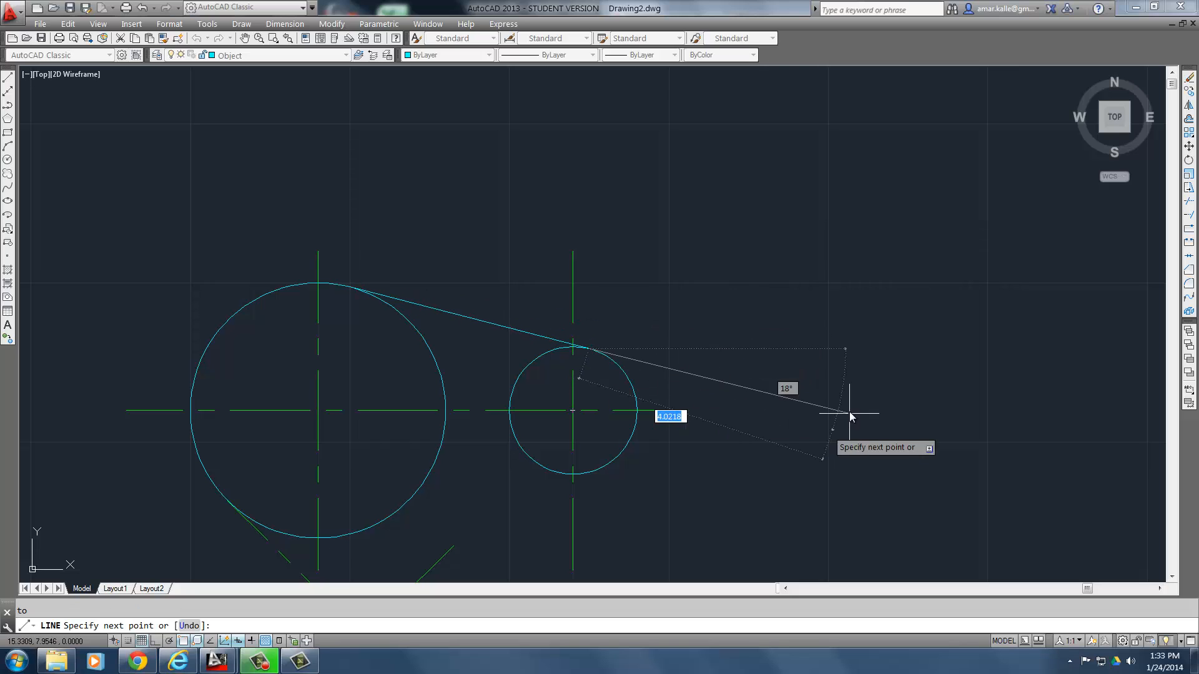
pyautogui.press('Return')
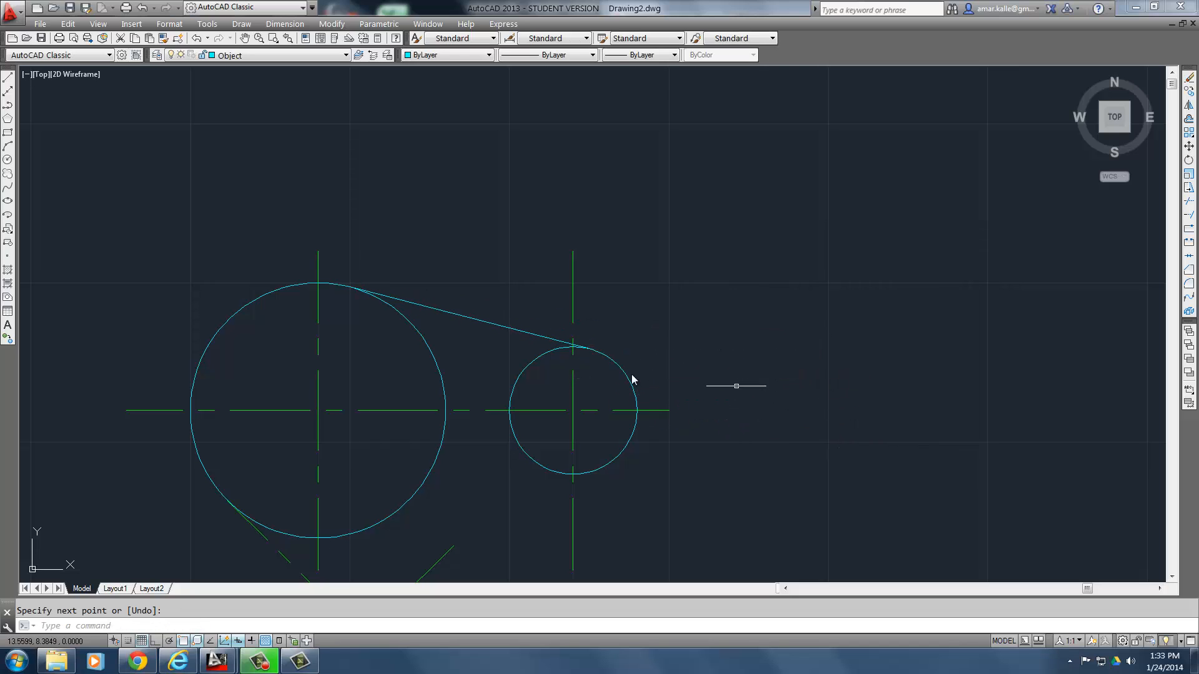
# Examine up close where the new line touches the large circle and the small circle beside it.
pyautogui.scroll(6, 325, 284)
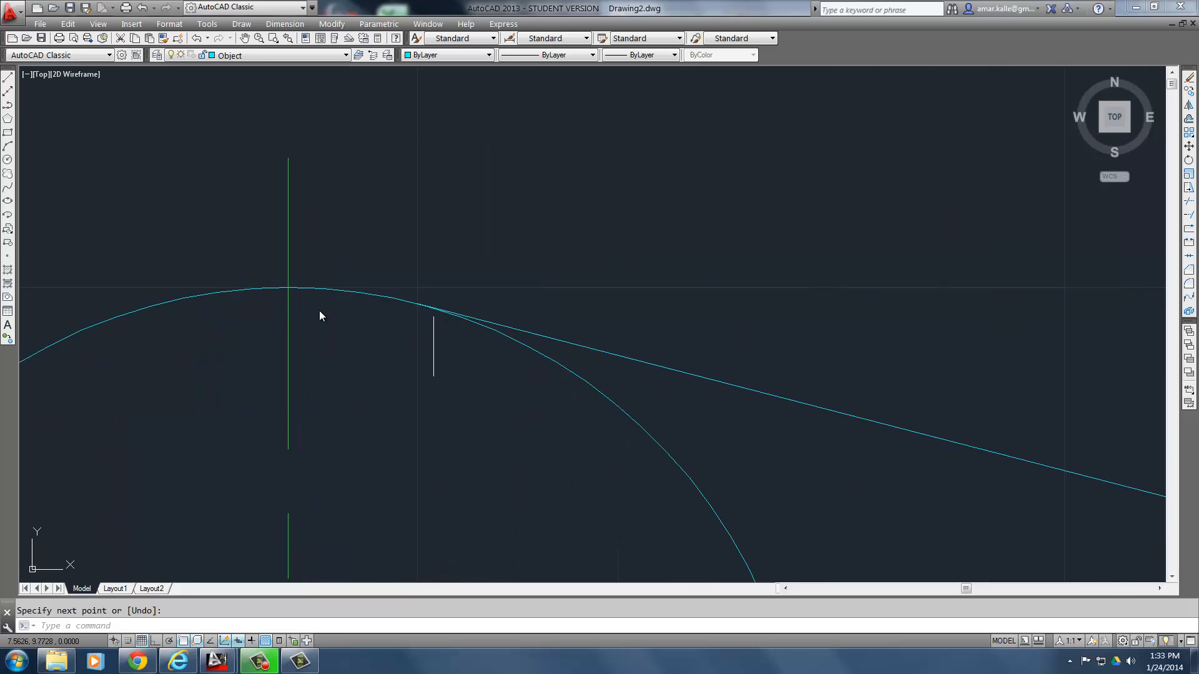
pyautogui.scroll(-6, 637, 375)
pyautogui.scroll(6, 721, 406)
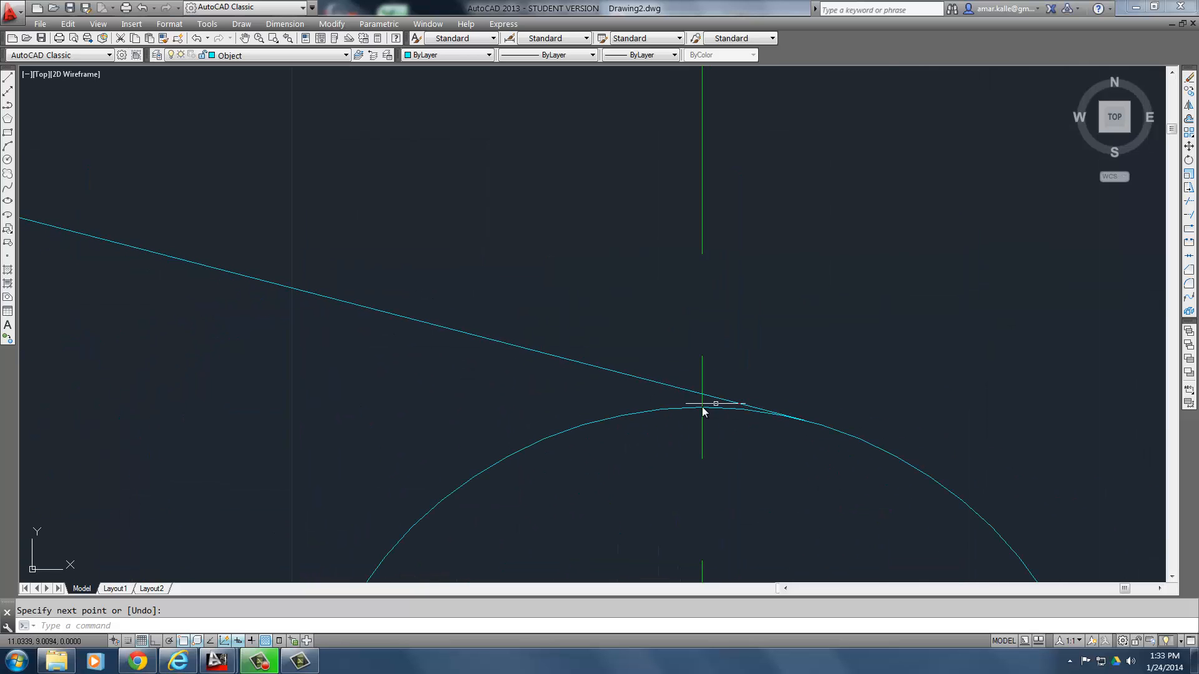
pyautogui.click(702, 408)
pyautogui.scroll(-6, 703, 408)
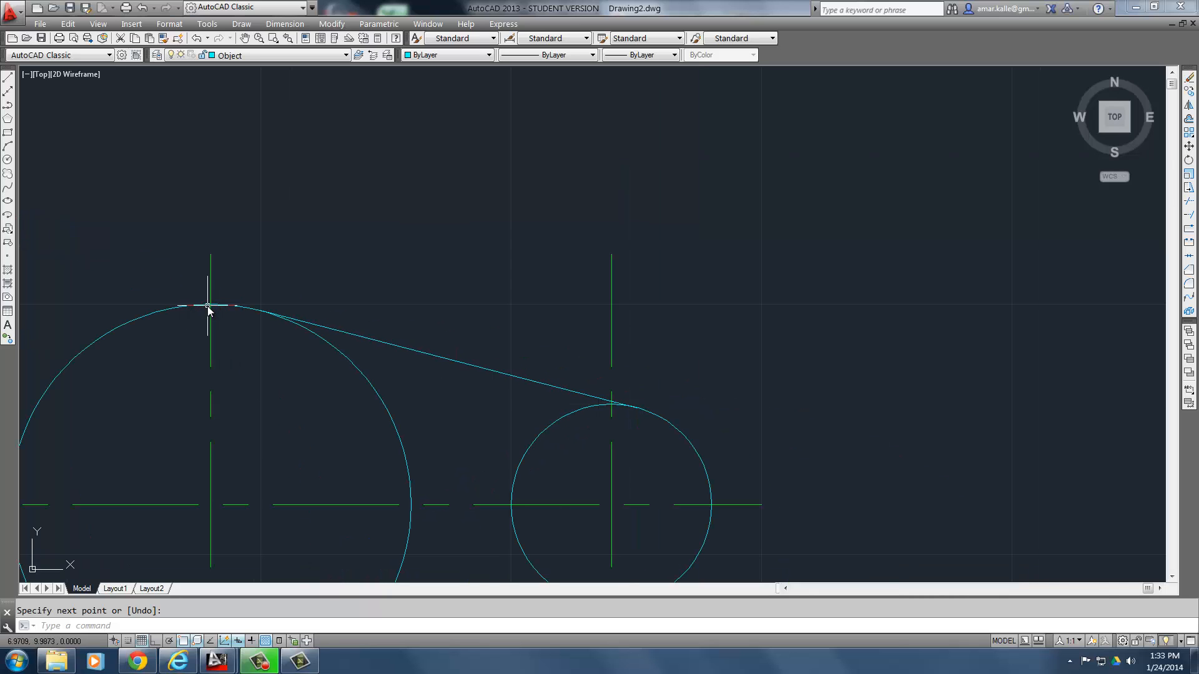
pyautogui.scroll(6, 211, 316)
pyautogui.scroll(-6, 582, 361)
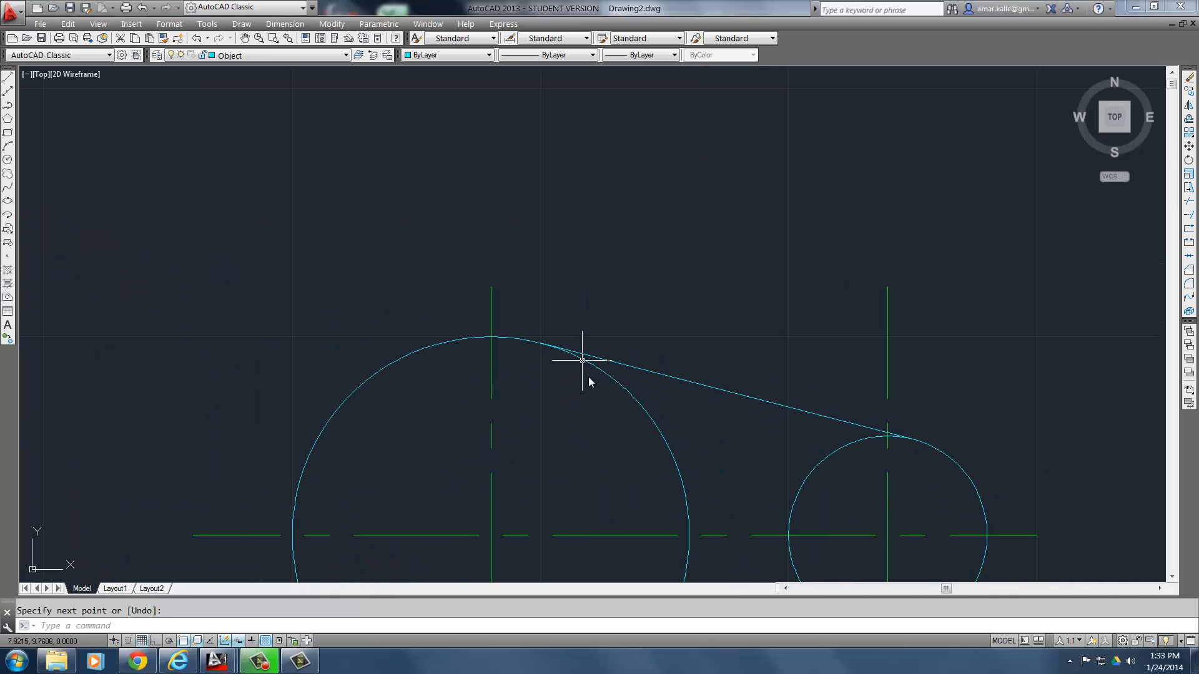
pyautogui.moveTo(861, 414); pyautogui.dragTo(792, 347, button='middle')
pyautogui.scroll(-2, 811, 423)
pyautogui.moveTo(811, 422)
pyautogui.mouseDown(button='middle')
pyautogui.moveTo(801, 367)
pyautogui.moveTo(786, 414)
pyautogui.moveTo(649, 363)
pyautogui.mouseUp(button='middle')
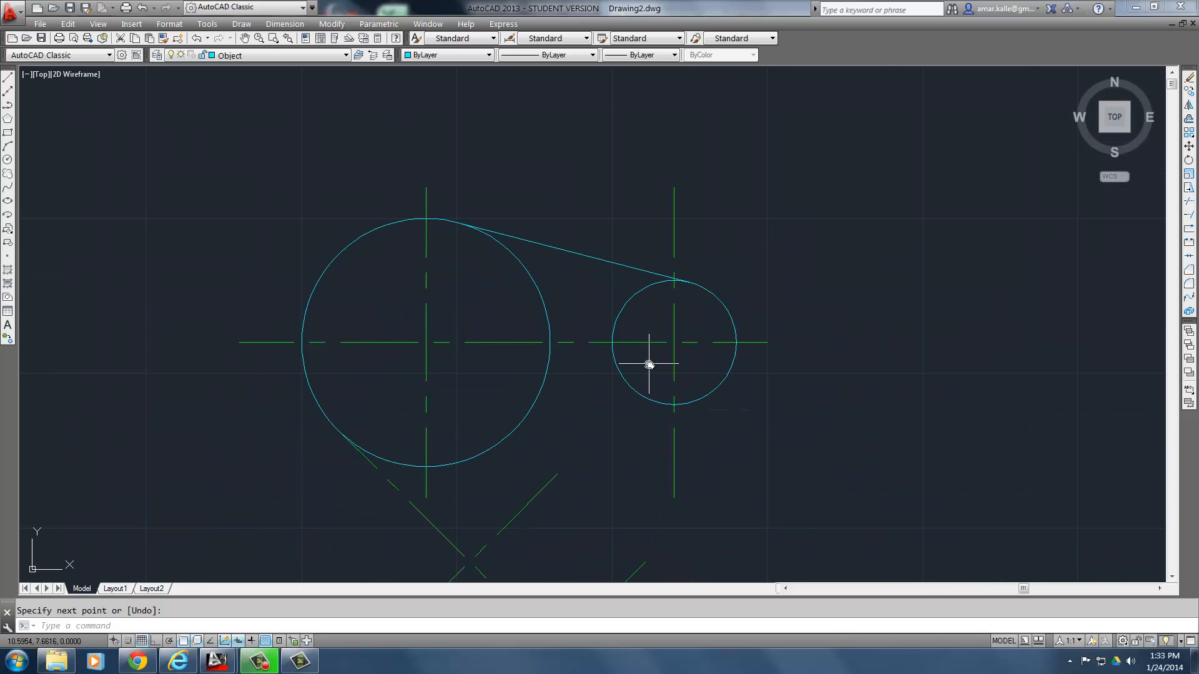
pyautogui.press('Escape')
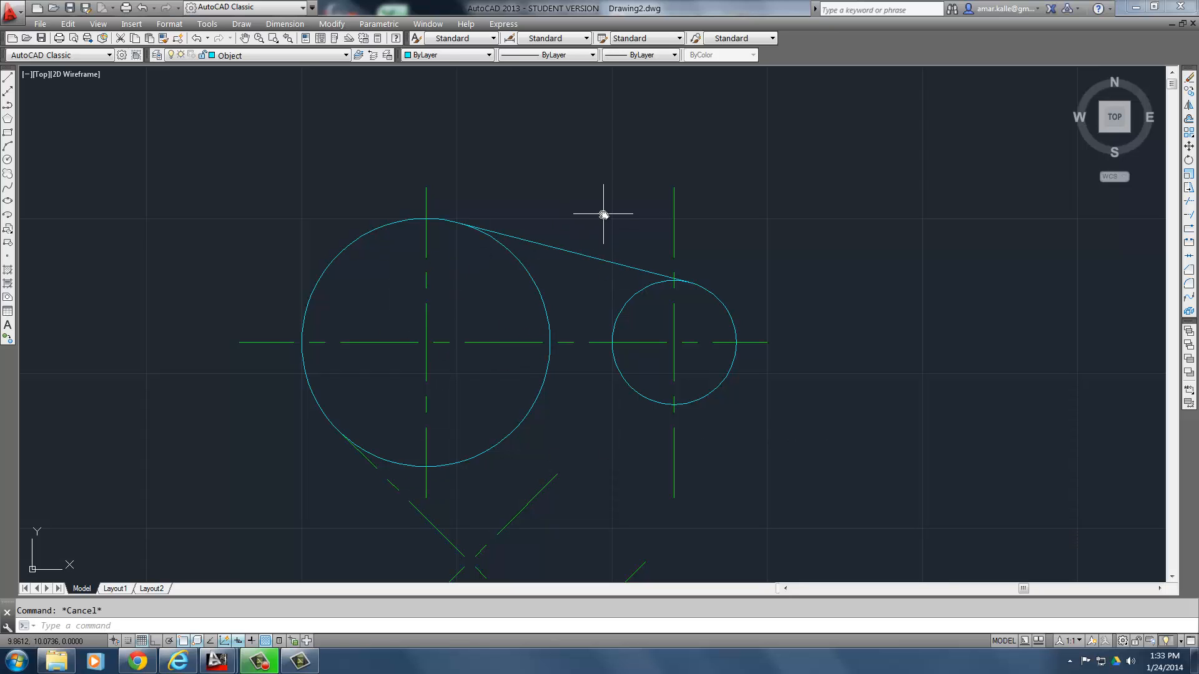
# Mirror the upper tangent line about a horizontal axis through the large circle's center, with Ortho on, keeping the source line.
pyautogui.write('mi')
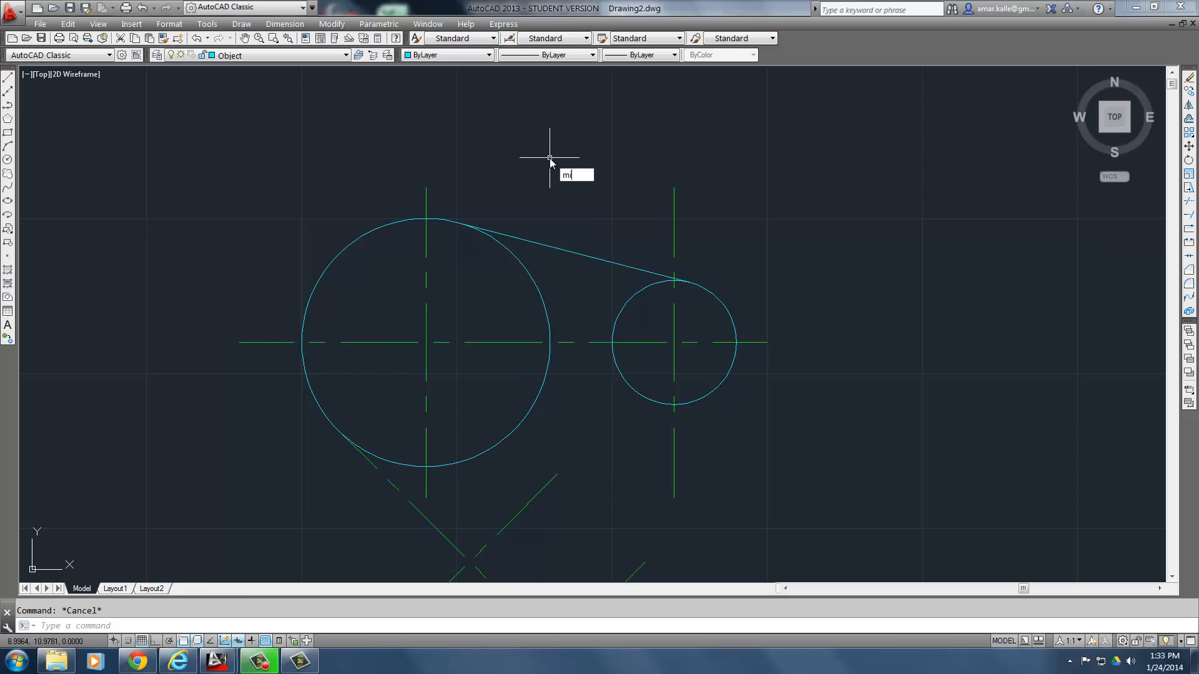
pyautogui.press('Return')
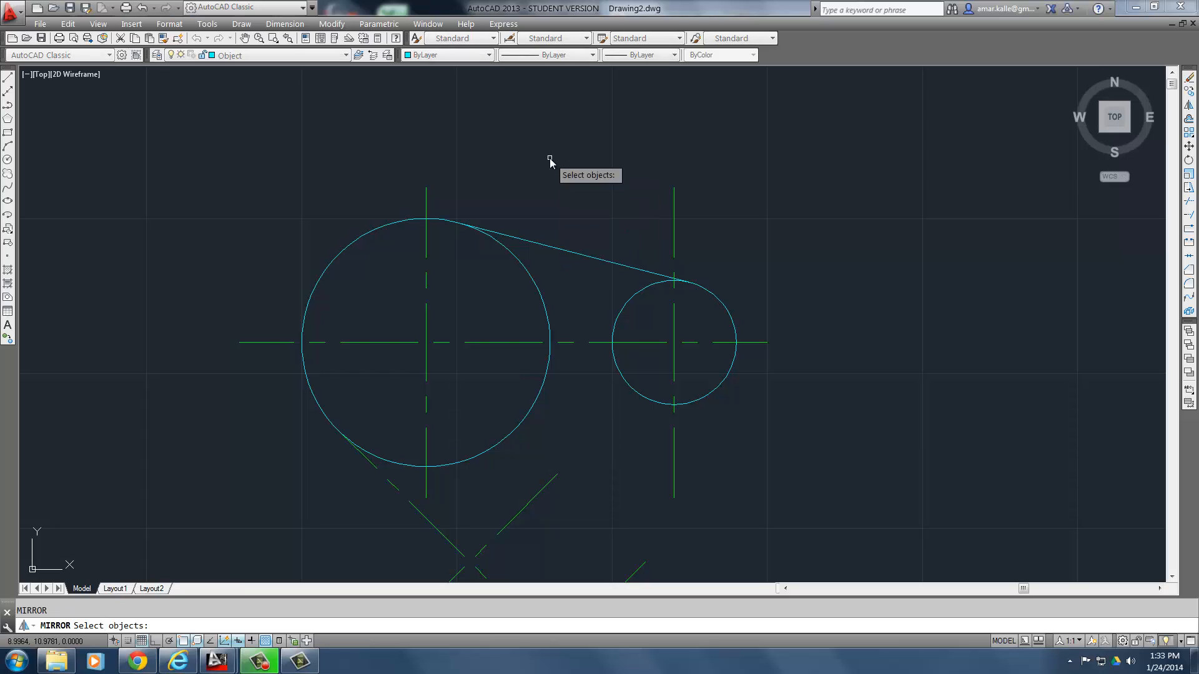
pyautogui.click(563, 247)
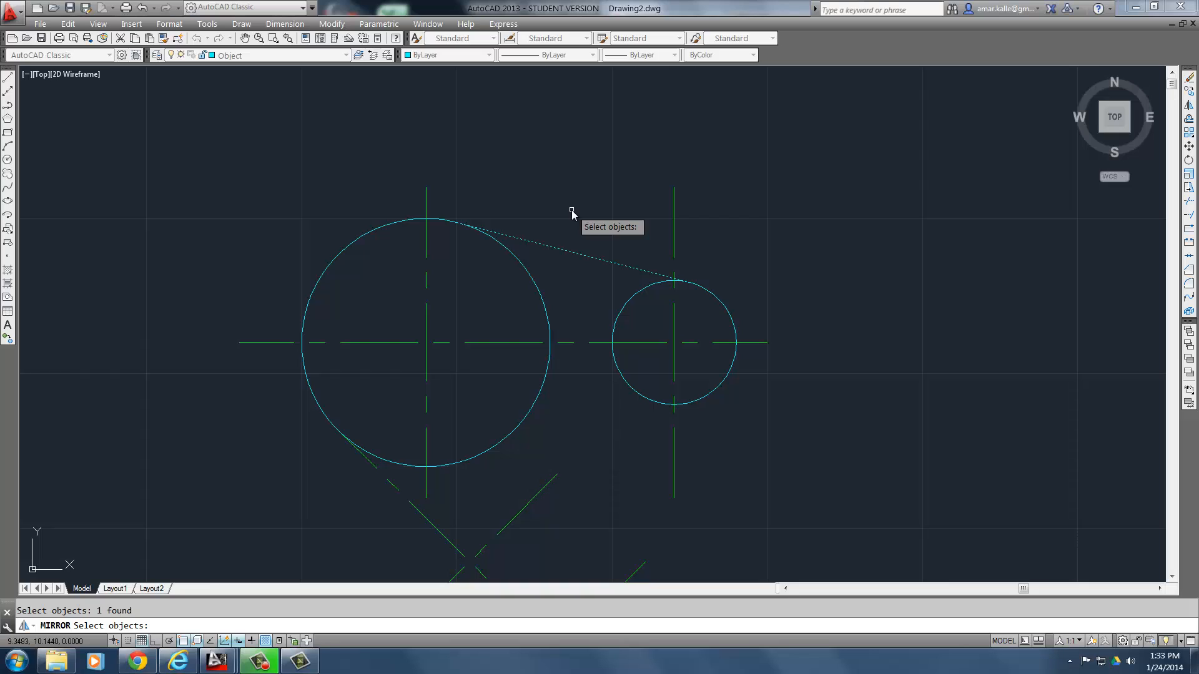
pyautogui.press('Return')
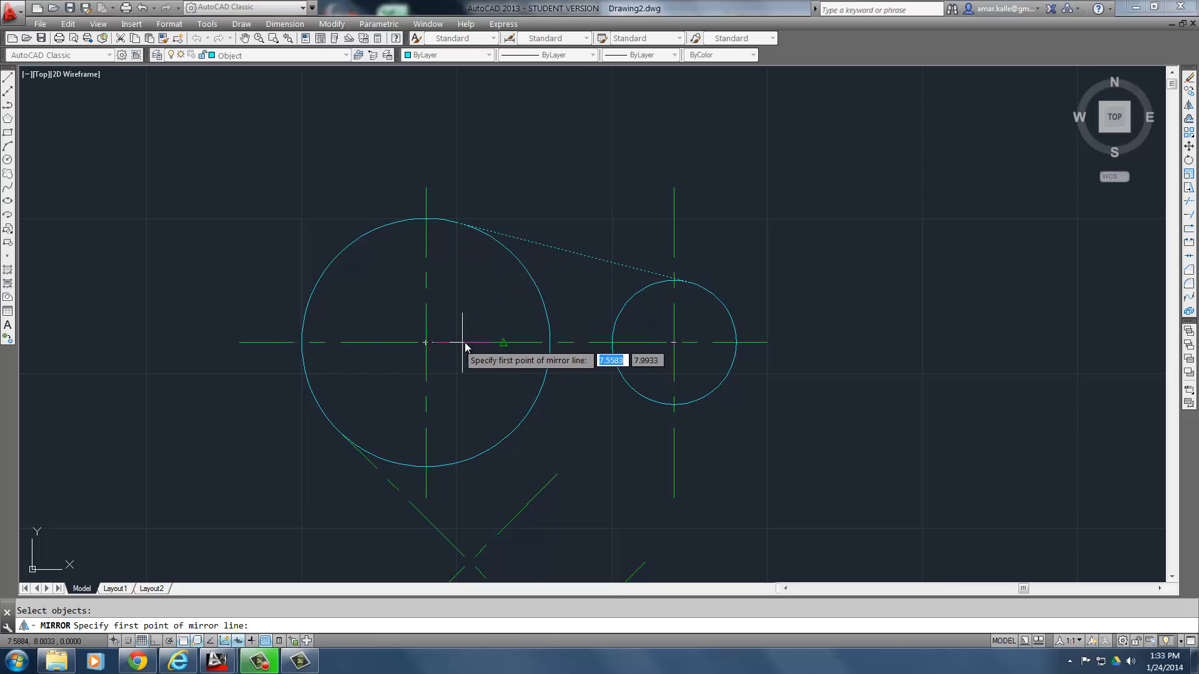
pyautogui.write('cen')
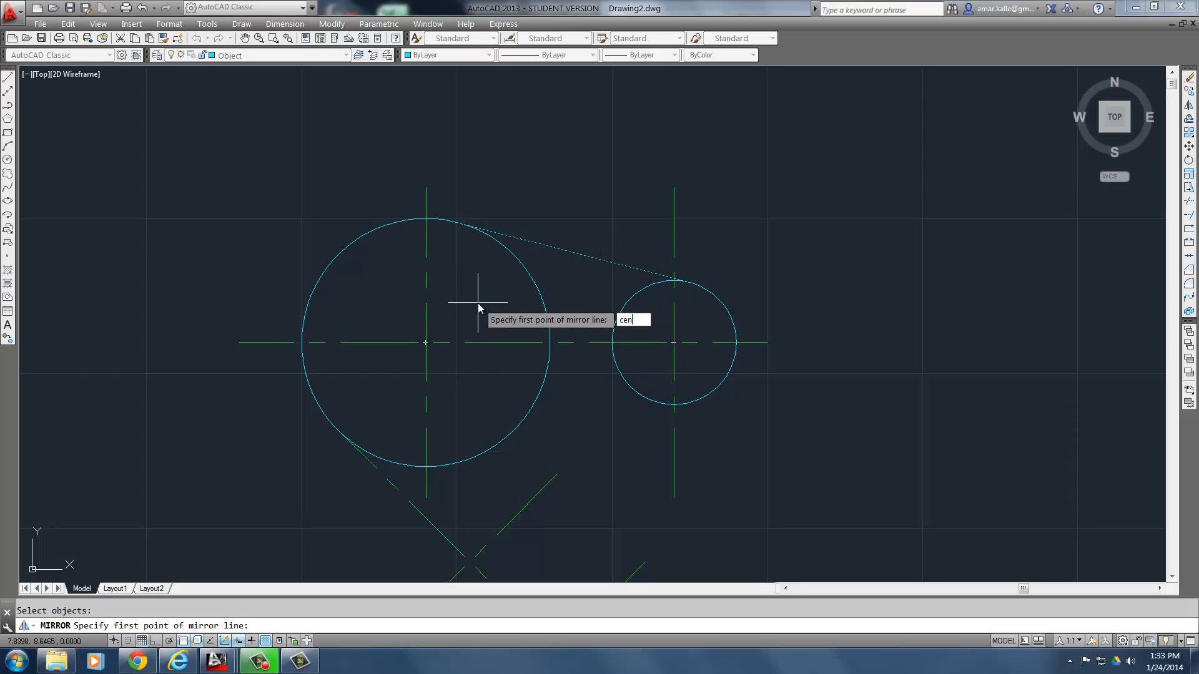
pyautogui.press('Return')
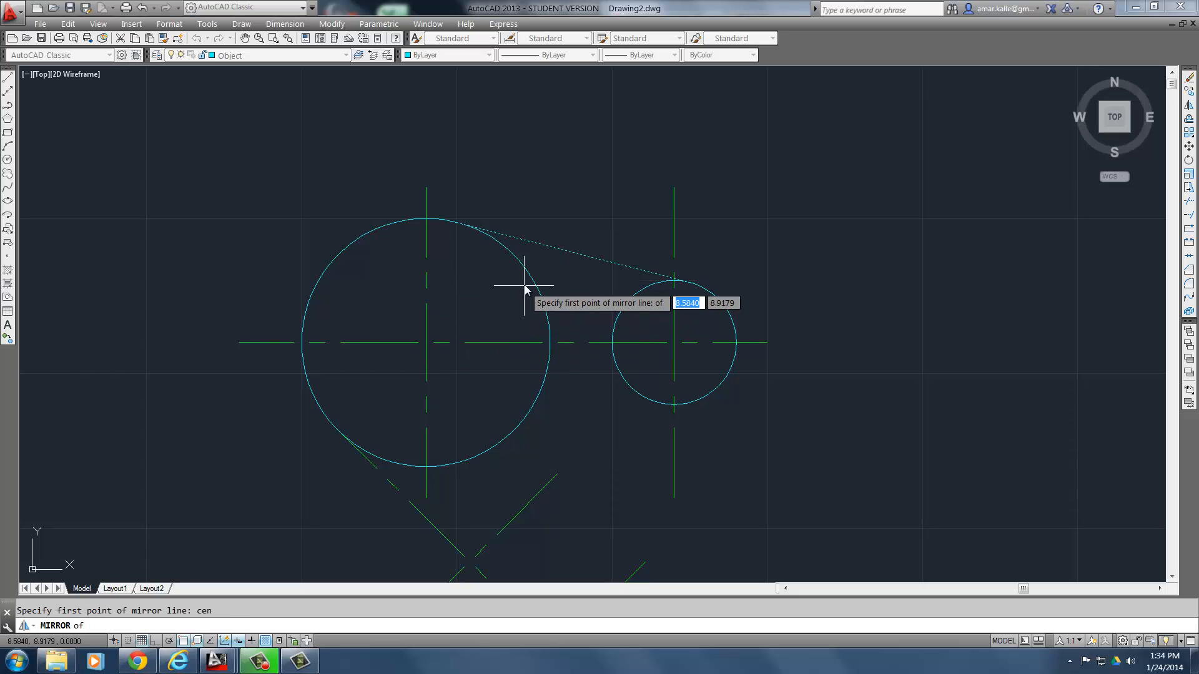
pyautogui.click(424, 345)
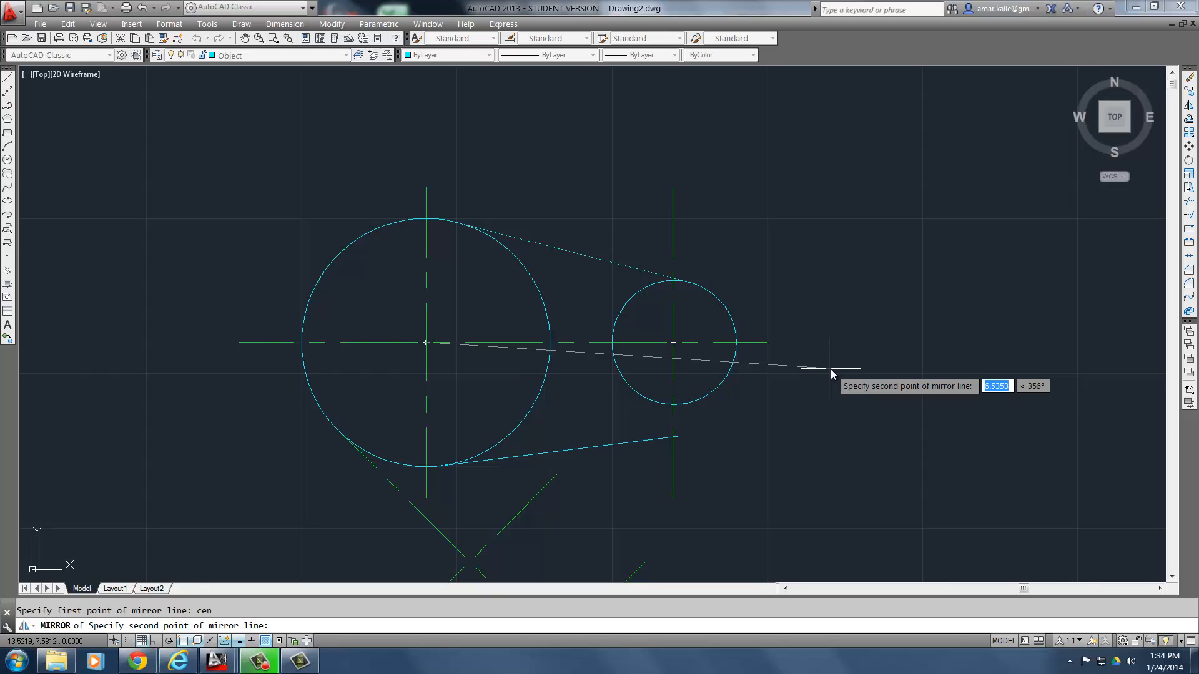
pyautogui.press('F8')
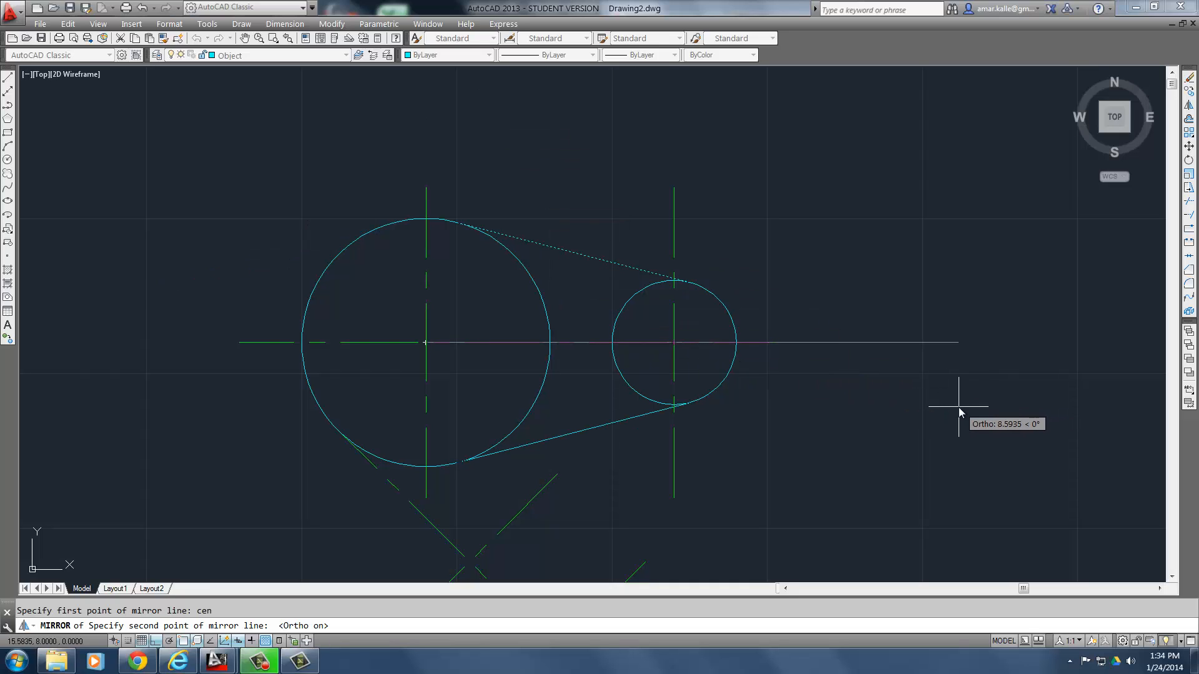
pyautogui.click(1037, 387)
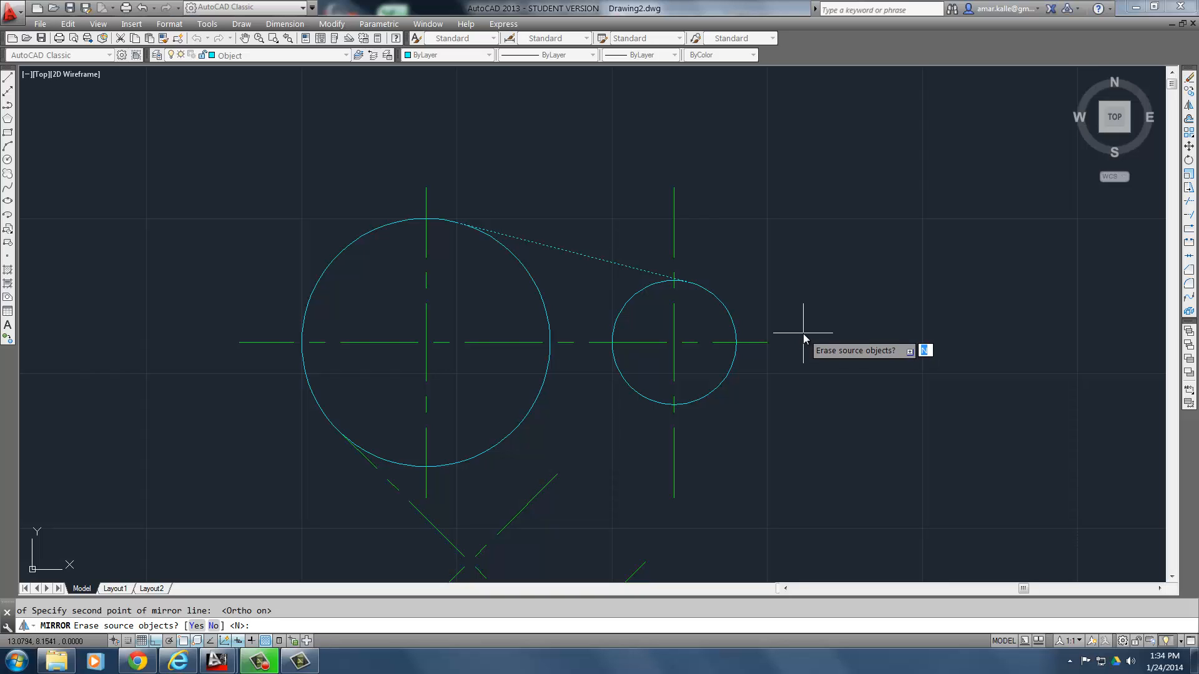
pyautogui.press('Return')
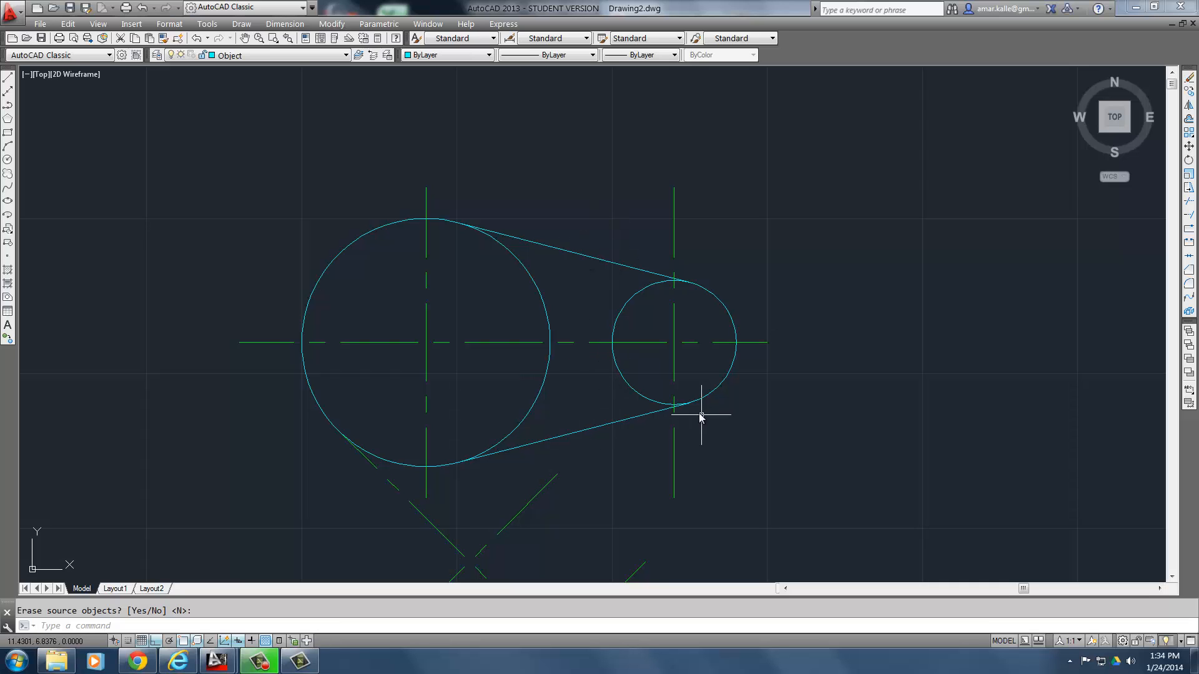
# Examine up close where the mirrored line meets the lower part of the small circle beside the large one.
pyautogui.scroll(4, 701, 417)
pyautogui.scroll(-2, 664, 396)
pyautogui.moveTo(365, 161); pyautogui.dragTo(395, 157, button='middle')
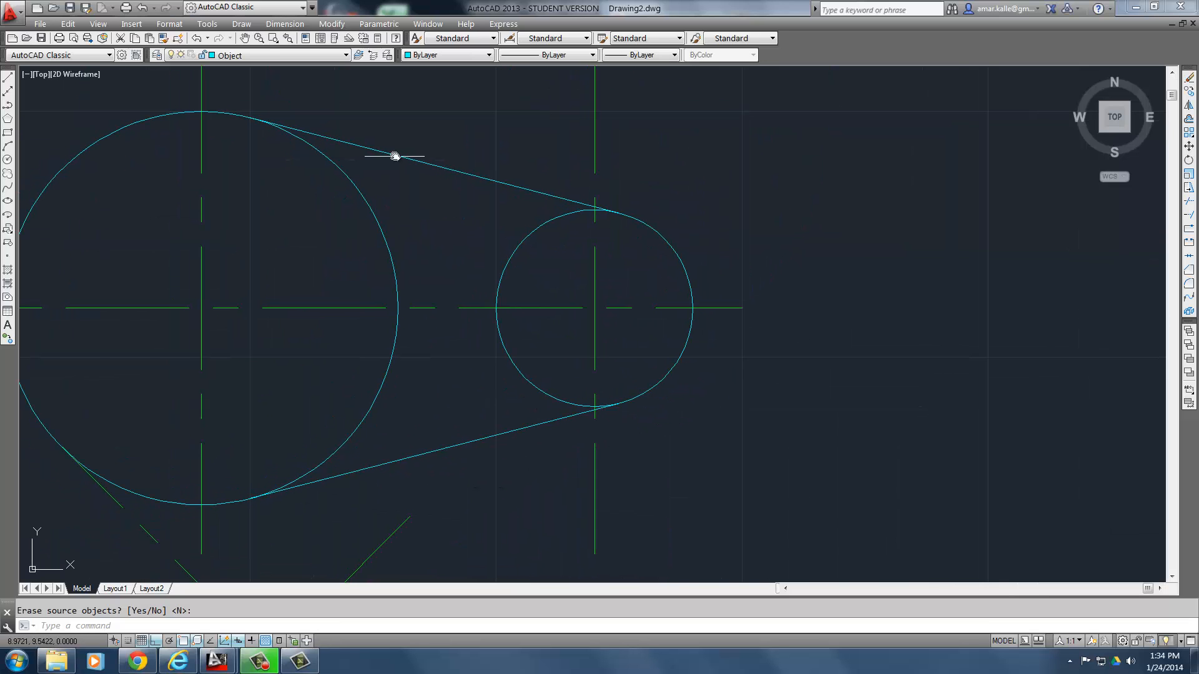
pyautogui.scroll(6, 631, 409)
pyautogui.scroll(-2, 630, 406)
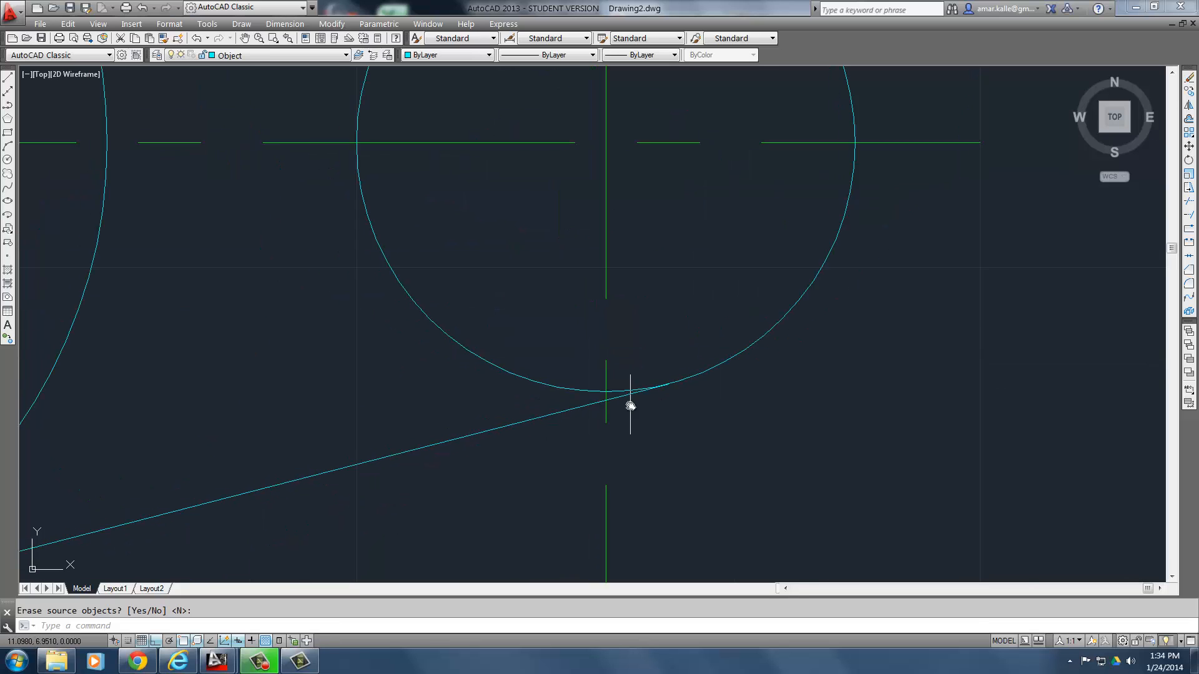
pyautogui.scroll(-4, 631, 406)
pyautogui.scroll(-3, 668, 395)
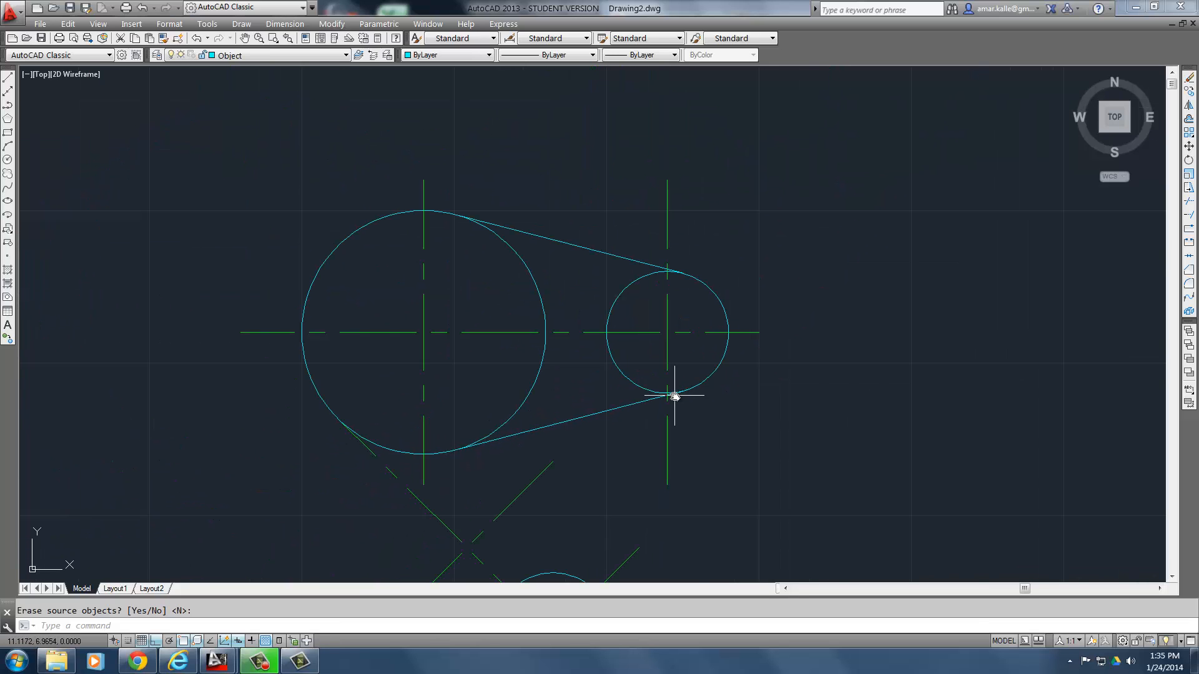
pyautogui.moveTo(669, 383); pyautogui.dragTo(656, 271, button='middle')
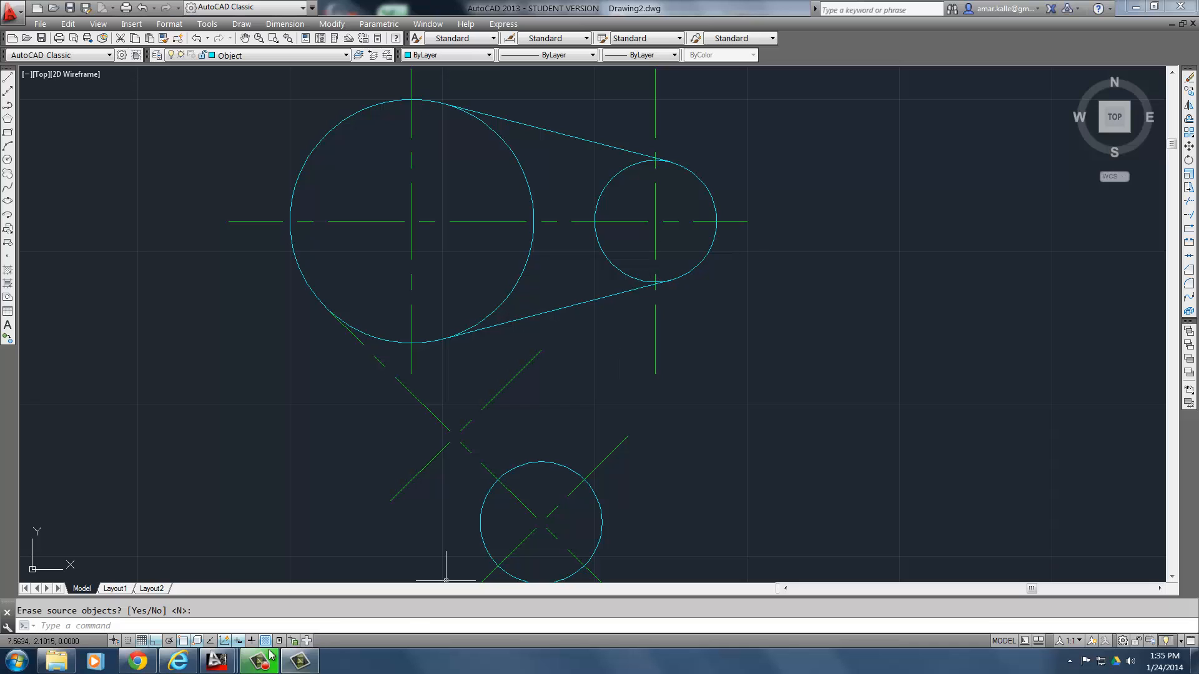
# Switch to the browser and read Steps 11 and 12 with Figure P4-8 on lines 6 and 7, then return to AutoCAD.
pyautogui.click(136, 660)
pyautogui.scroll(-1, 913, 99)
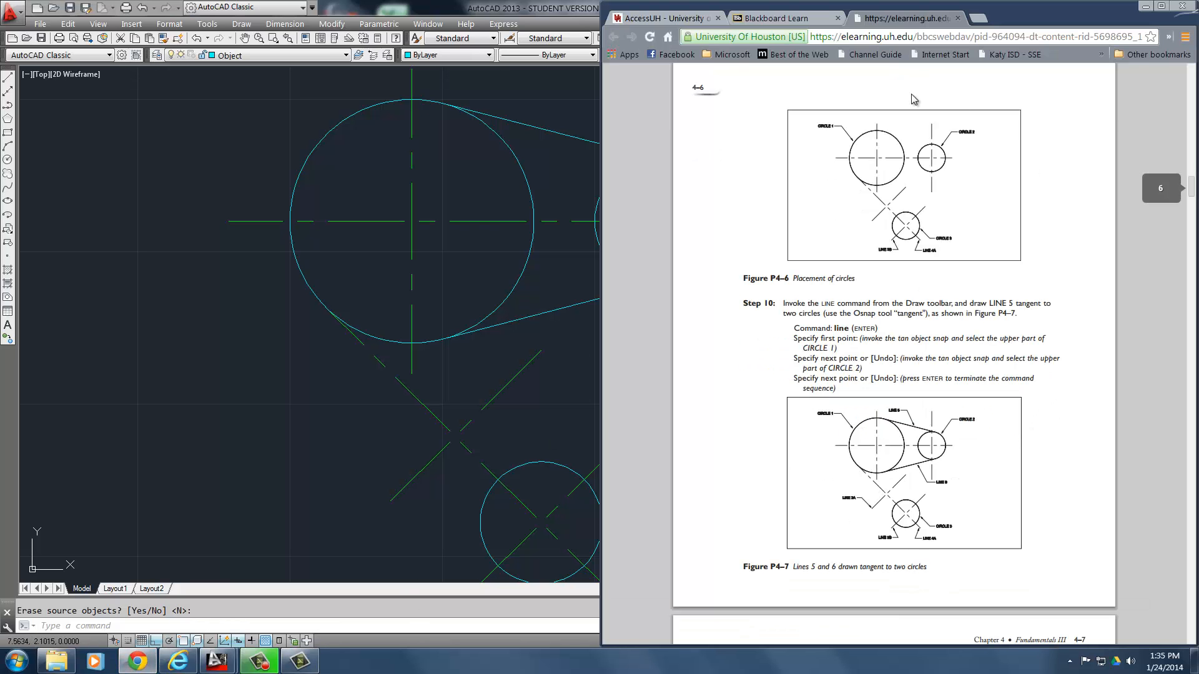
pyautogui.scroll(-9, 901, 479)
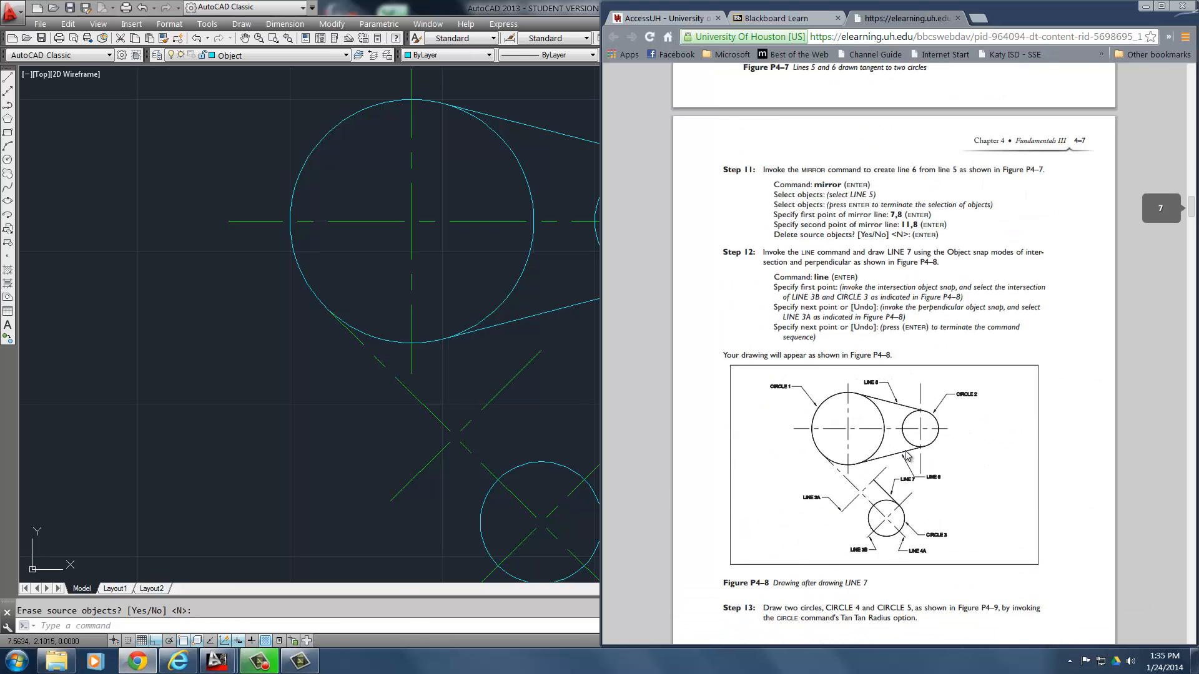
pyautogui.scroll(-1, 956, 377)
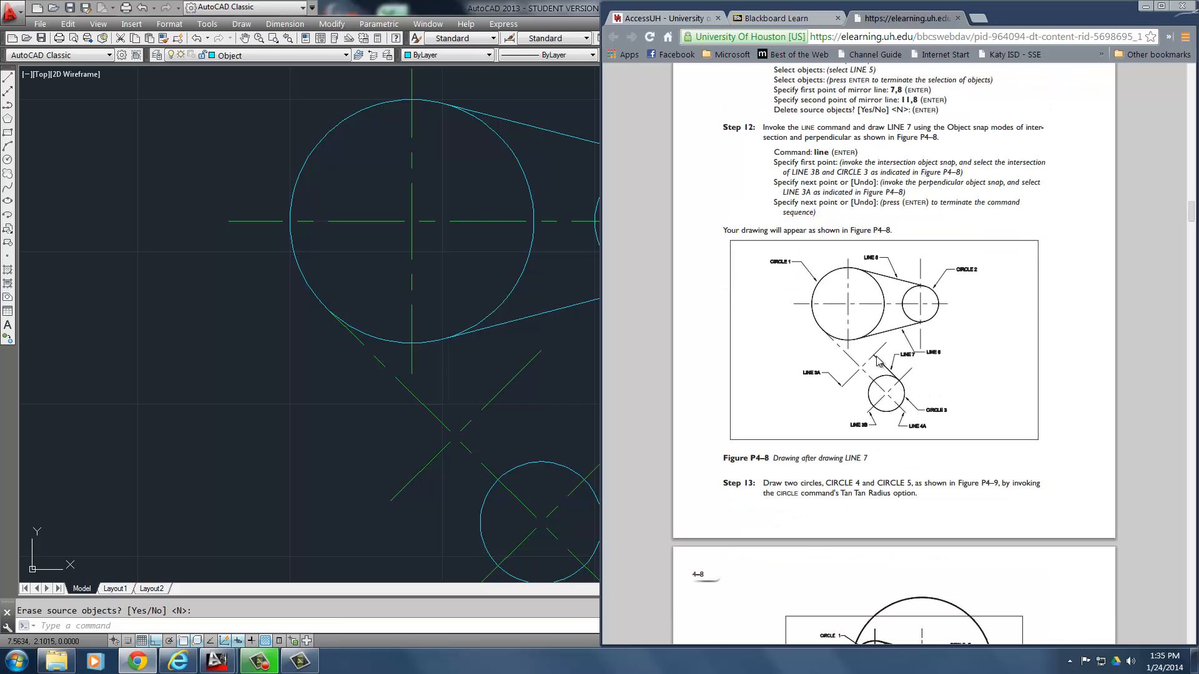
pyautogui.click(572, 339)
# Draw line 7 from the upper right of circle 3 with a tangent snap, ending perpendicular to diagonal centerline 3A.
pyautogui.moveTo(499, 341); pyautogui.dragTo(574, 388, button='middle')
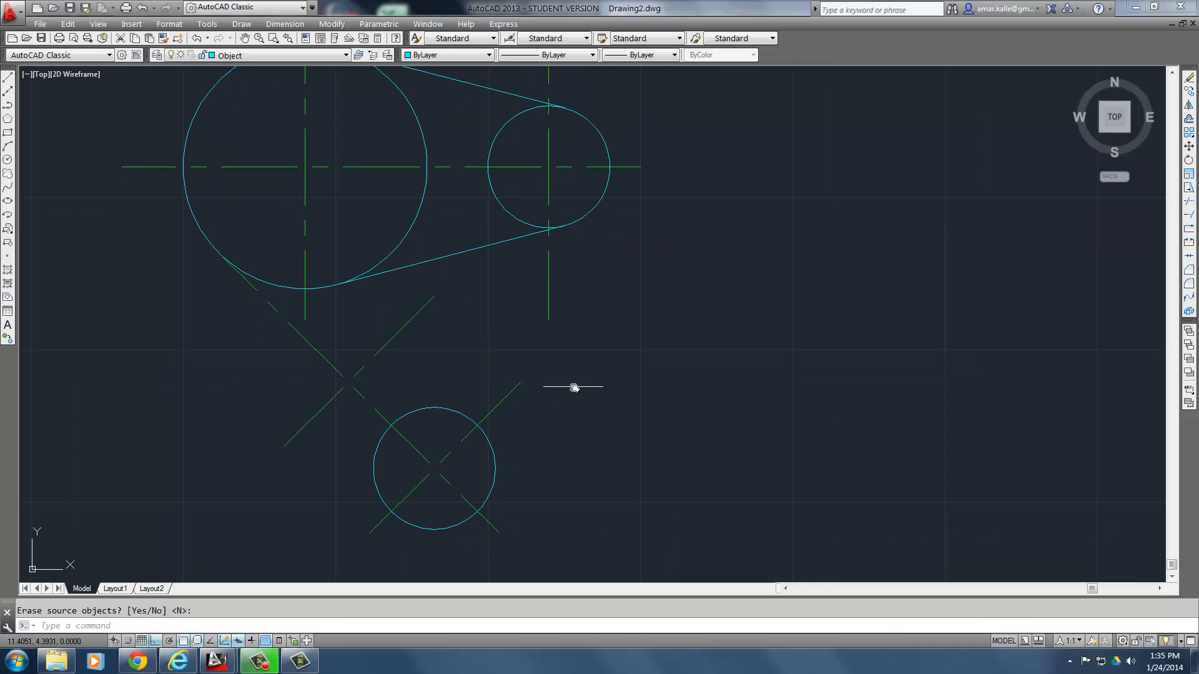
pyautogui.write('l')
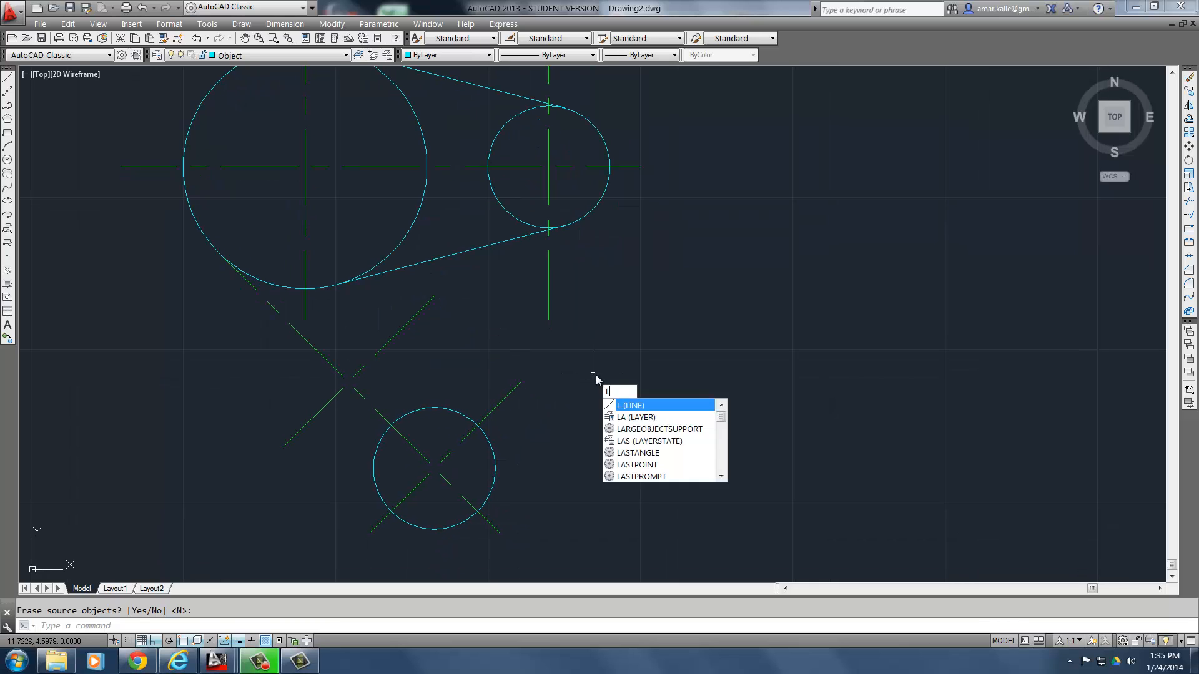
pyautogui.press('Return')
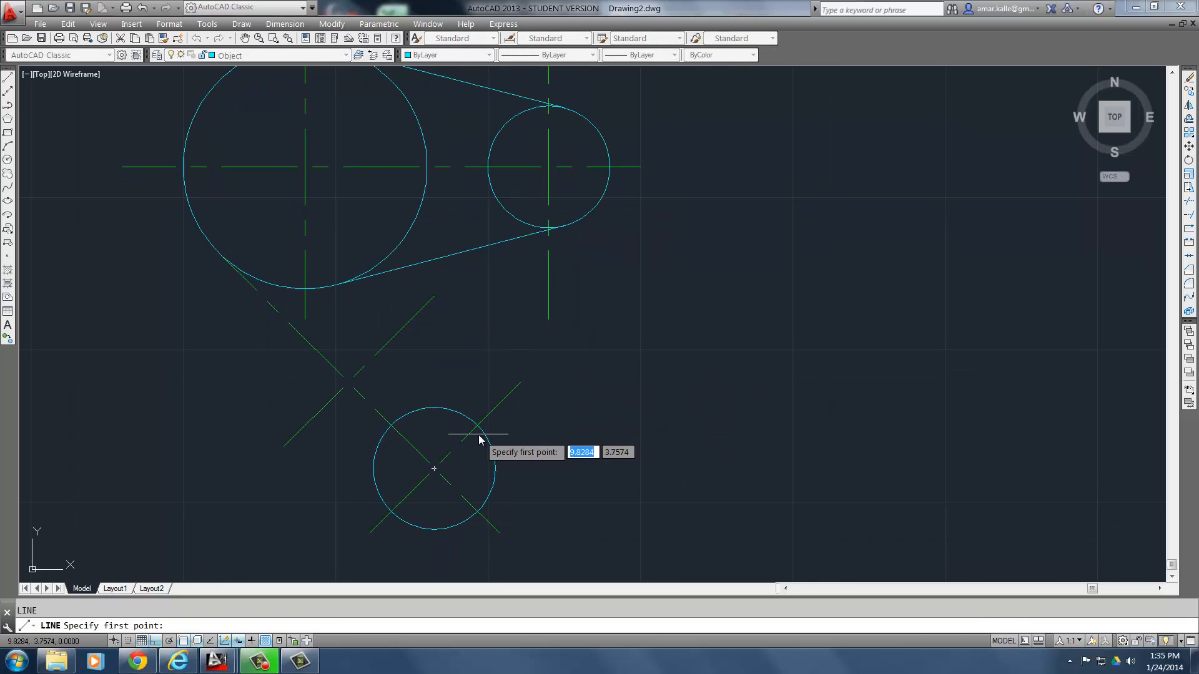
pyautogui.scroll(5, 478, 429)
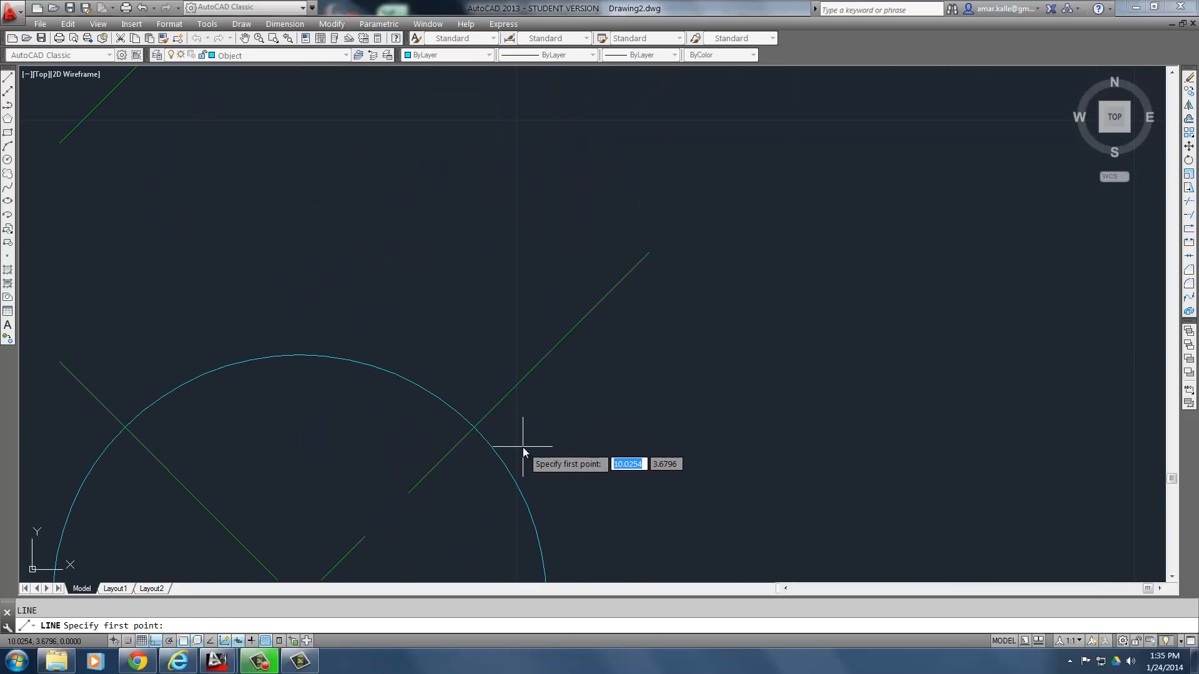
pyautogui.scroll(-2, 516, 356)
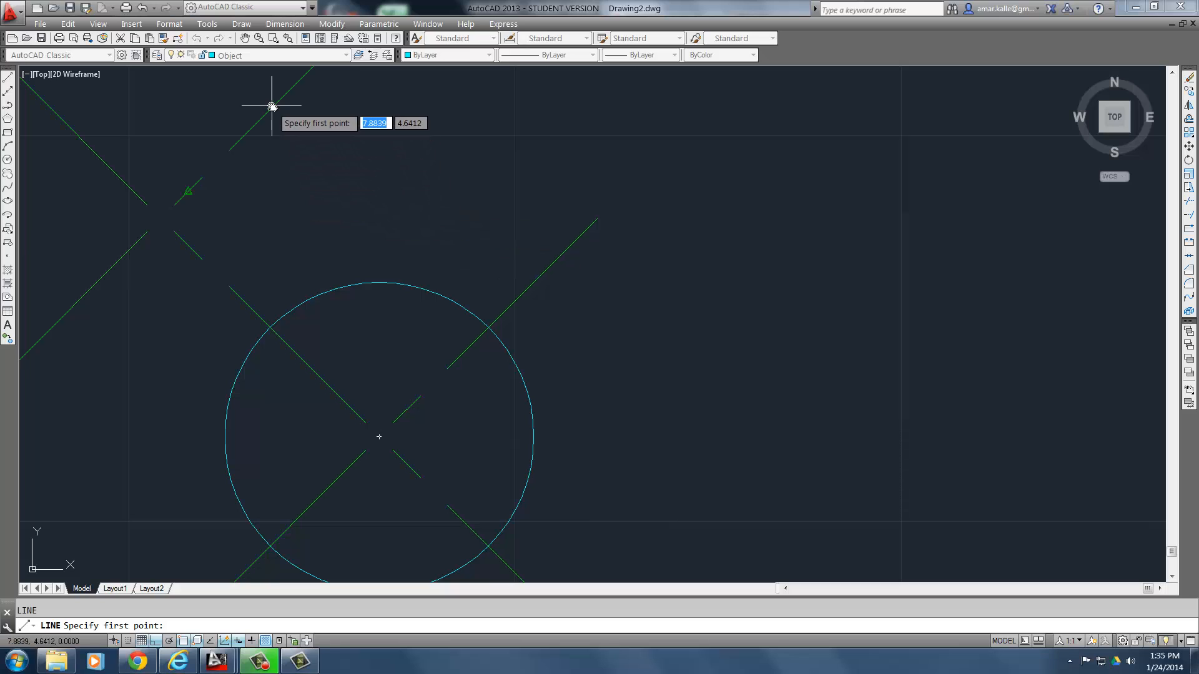
pyautogui.moveTo(460, 210); pyautogui.dragTo(516, 304, button='middle')
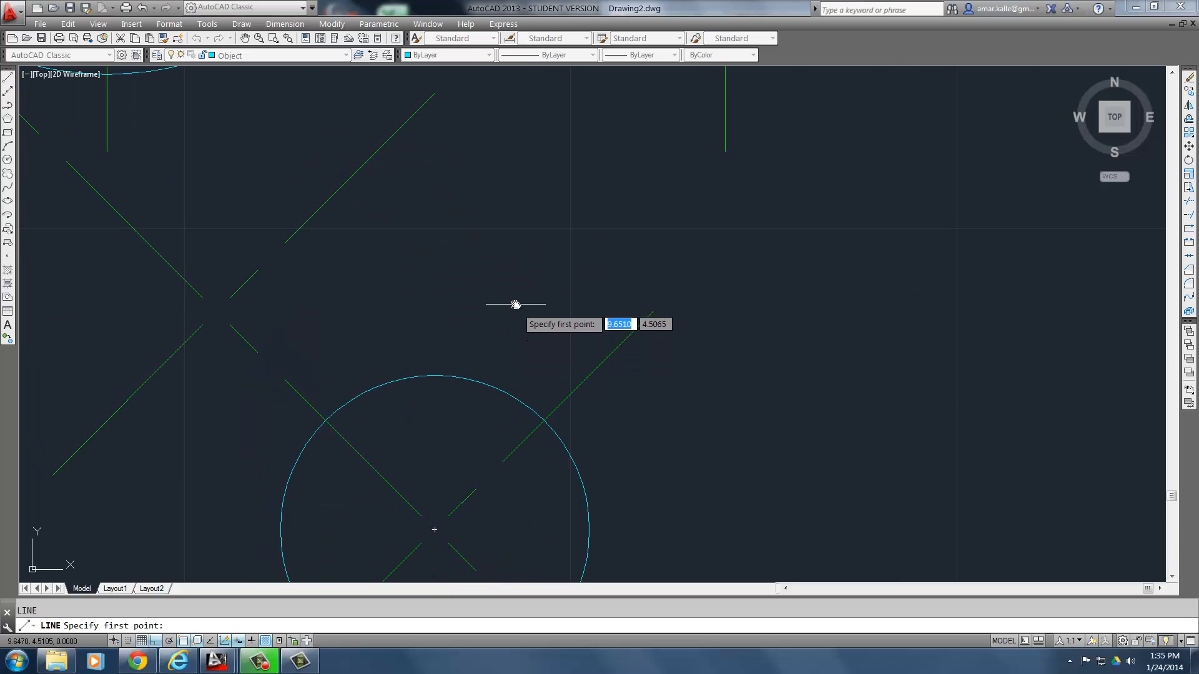
pyautogui.press('Return')
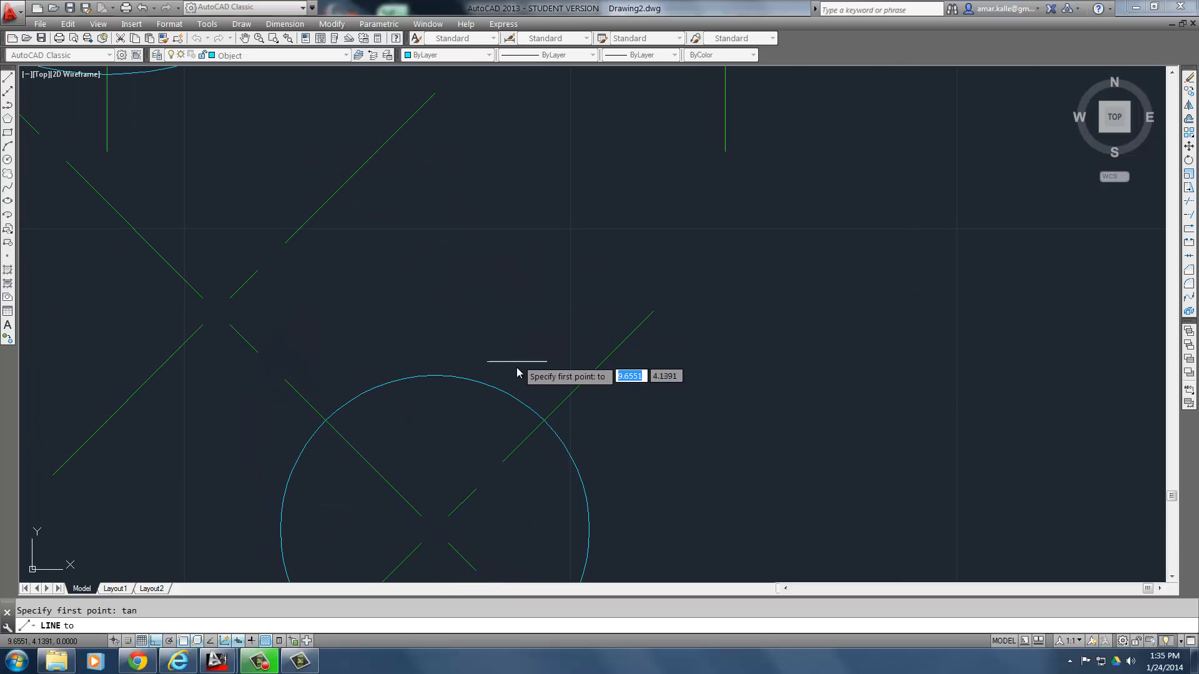
pyautogui.click(554, 439)
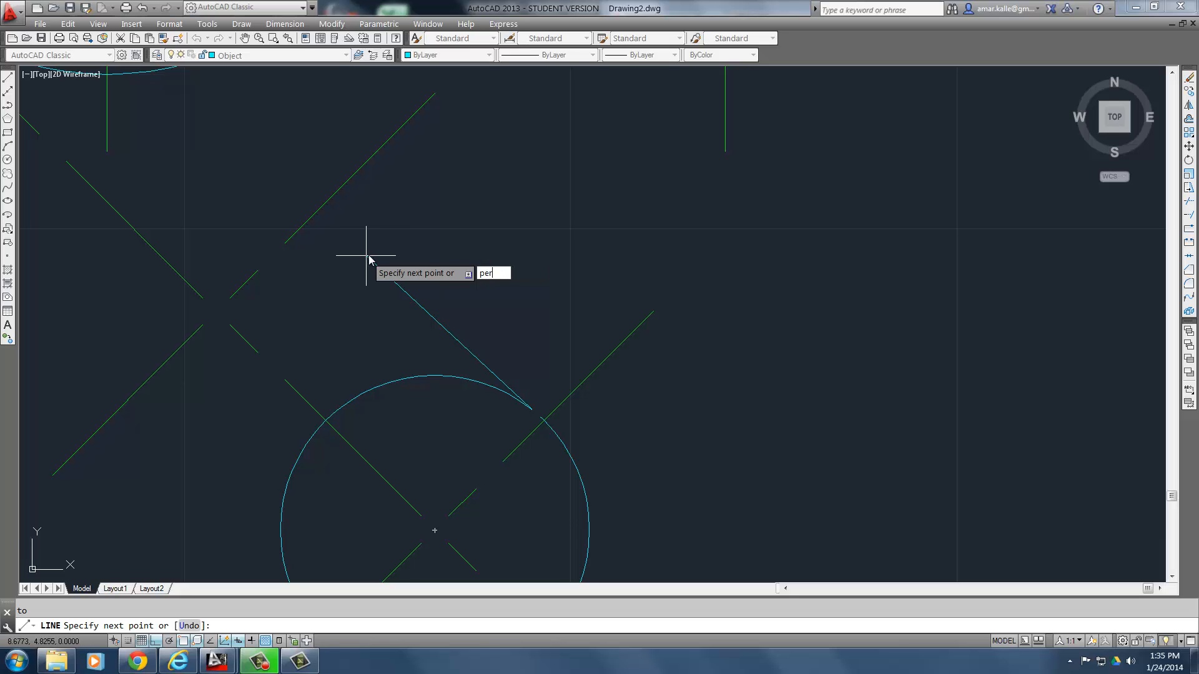
pyautogui.press('Return')
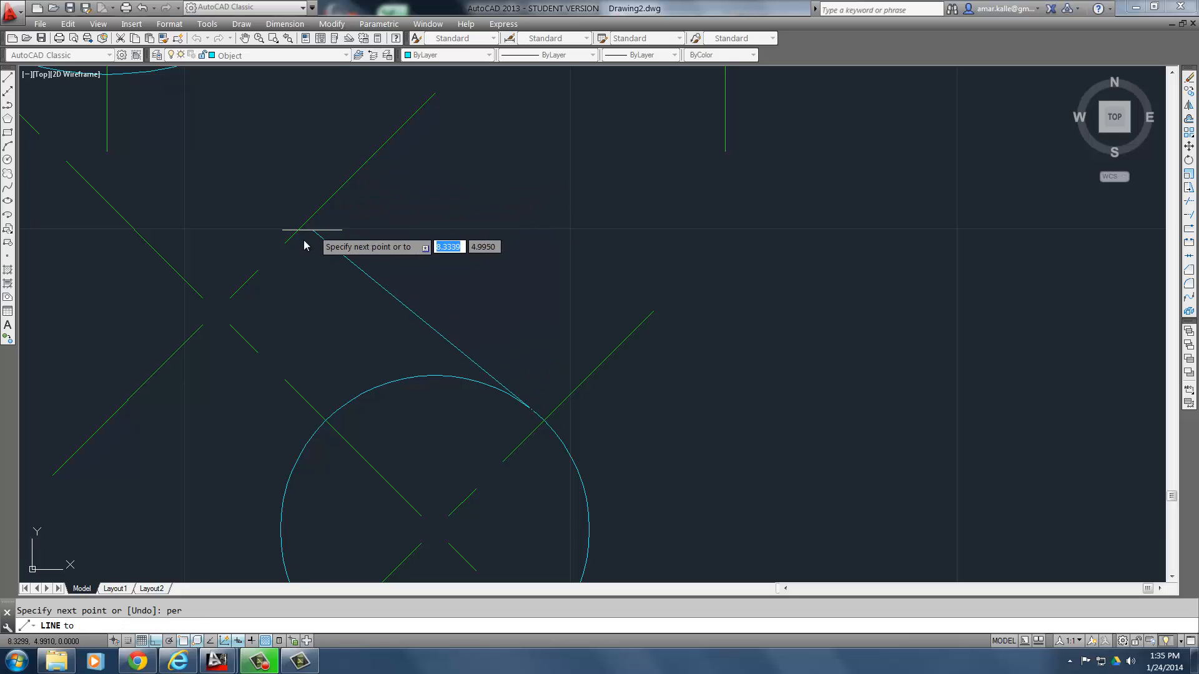
pyautogui.click(150, 391)
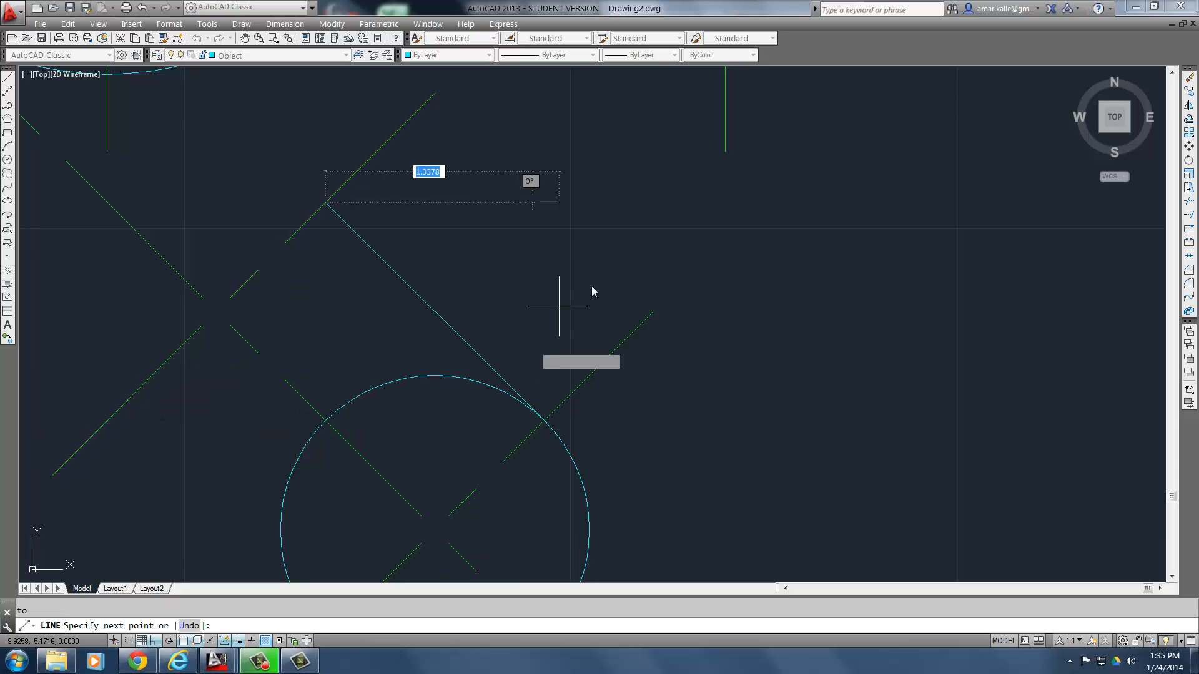
pyautogui.press('Return')
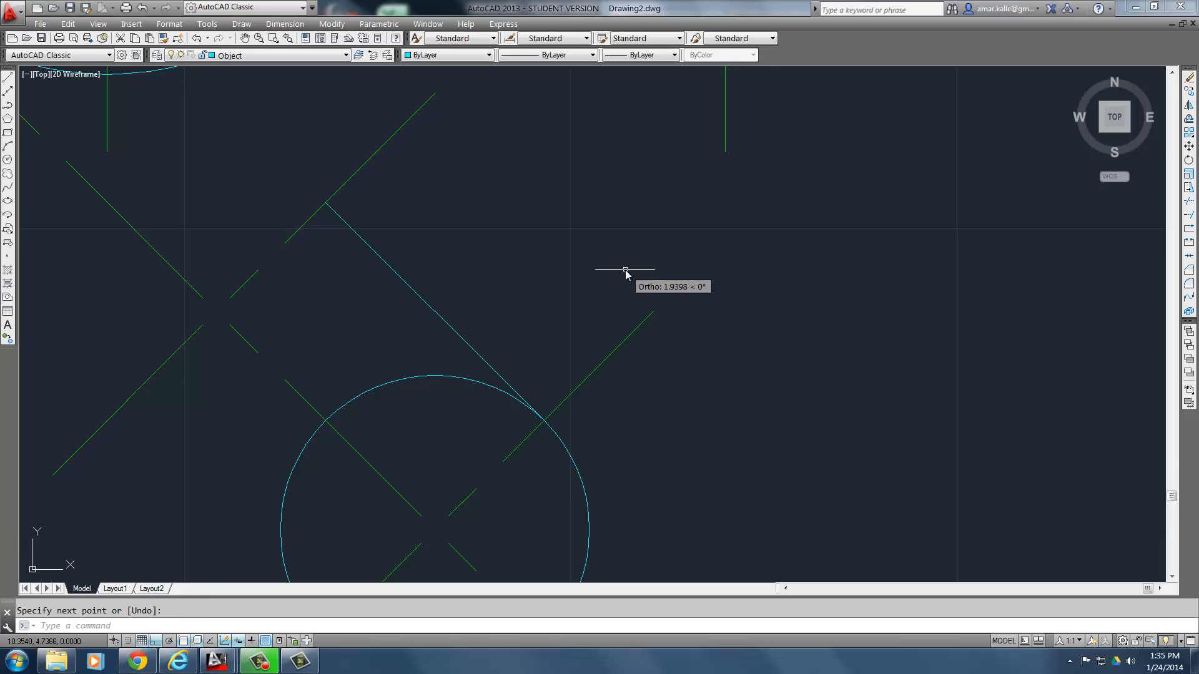
pyautogui.scroll(2, 625, 269)
pyautogui.scroll(-2, 551, 361)
pyautogui.scroll(-2, 551, 362)
pyautogui.moveTo(551, 362); pyautogui.dragTo(727, 247, button='middle')
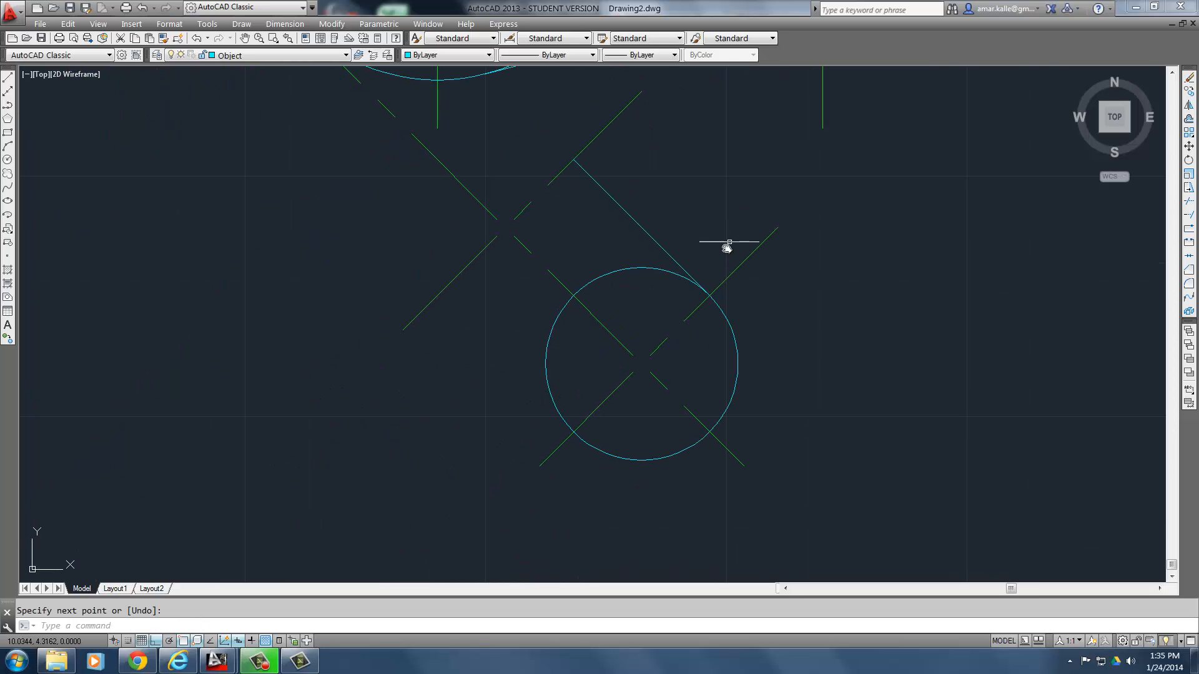